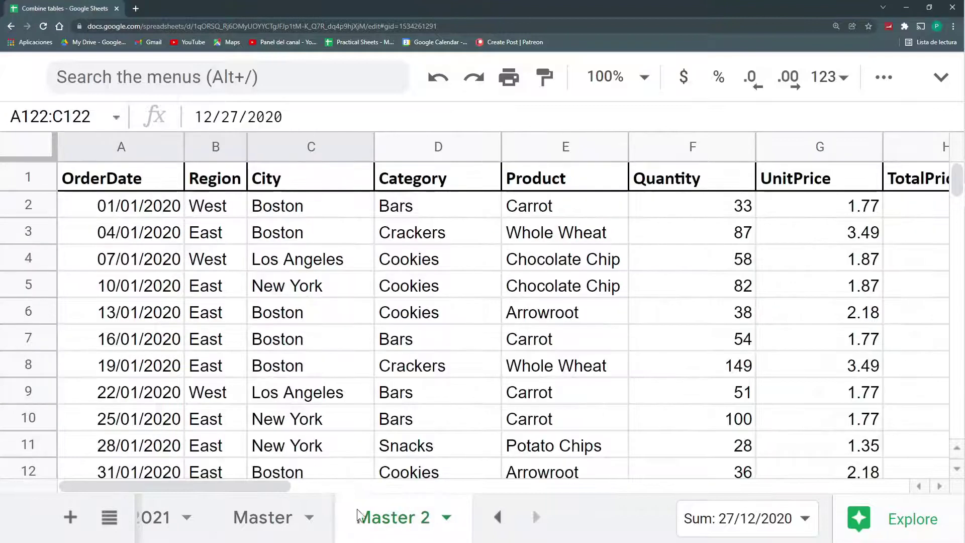
- Review the 2020, 2021 and Master sheets holding the combined orders
left_click(498, 517)
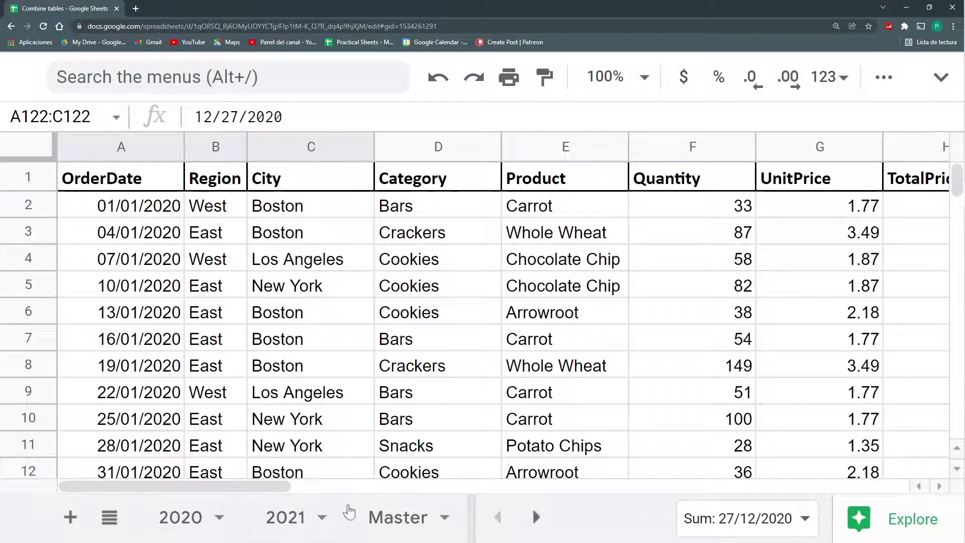
left_click(208, 517)
left_click(294, 527)
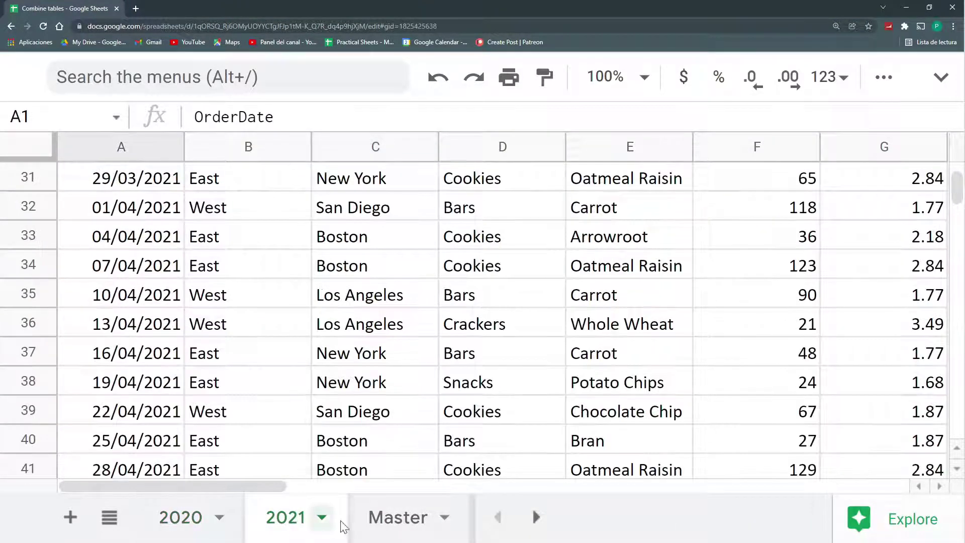
left_click(398, 518)
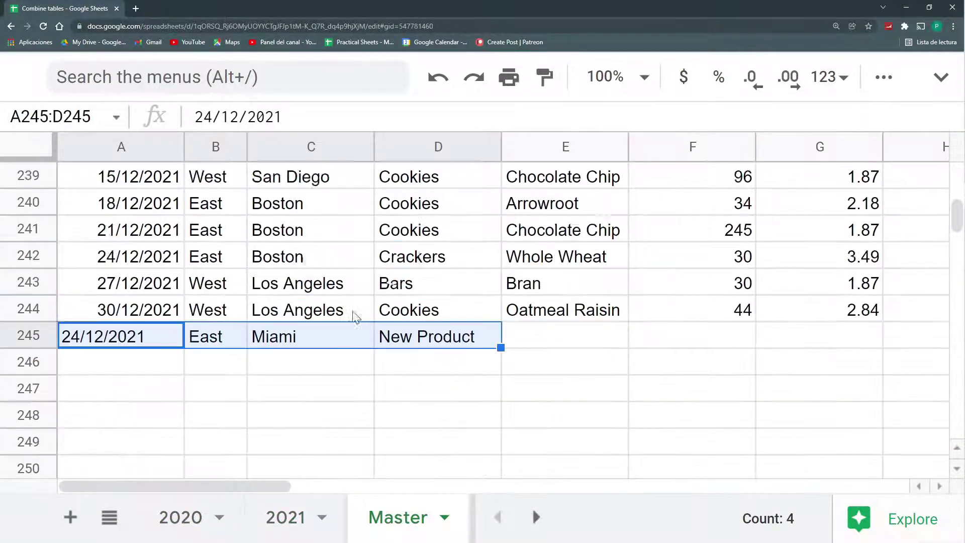
scroll(355, 317, "up", 12)
scroll(358, 327, "up", 10)
scroll(362, 335, "up", 13)
scroll(362, 335, "up", 14)
scroll(336, 336, "down", 9)
scroll(336, 336, "down", 1)
scroll(337, 340, "down", 2)
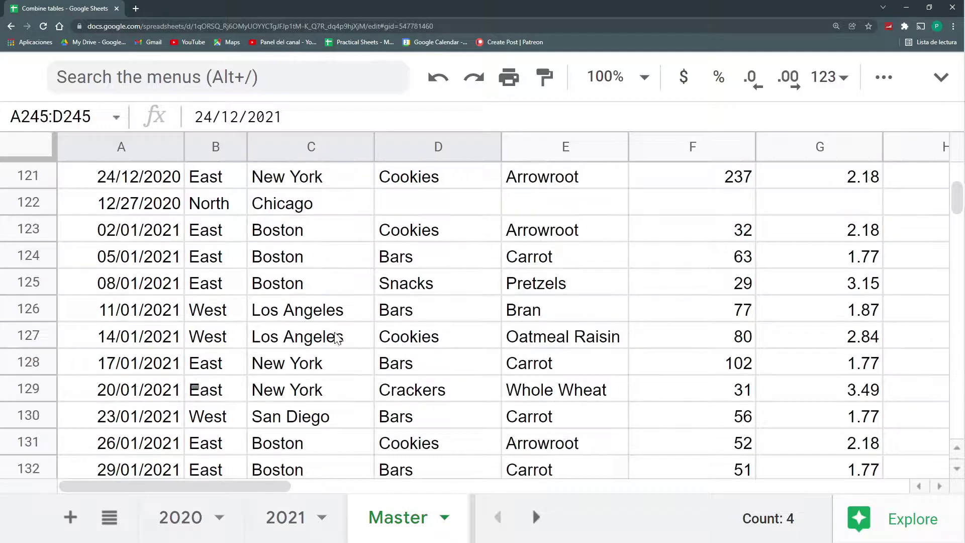
scroll(338, 340, "down", 2)
- Glance at Master 2 and the 2021 sheet, then return to the Master sheet
left_click(535, 518)
left_click(393, 517)
scroll(286, 358, "down", 7)
scroll(291, 362, "down", 12)
scroll(291, 362, "down", 13)
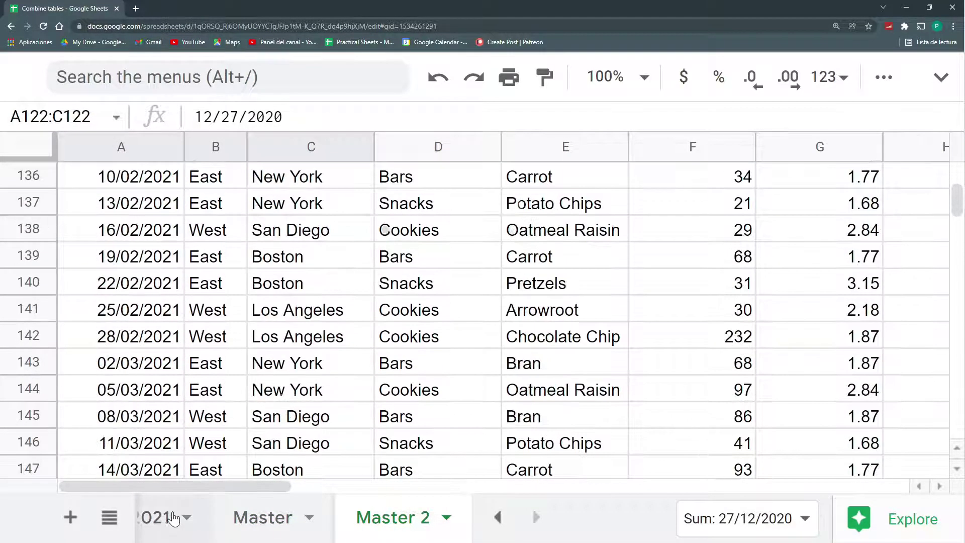
left_click(173, 518)
left_click(498, 518)
left_click(230, 354)
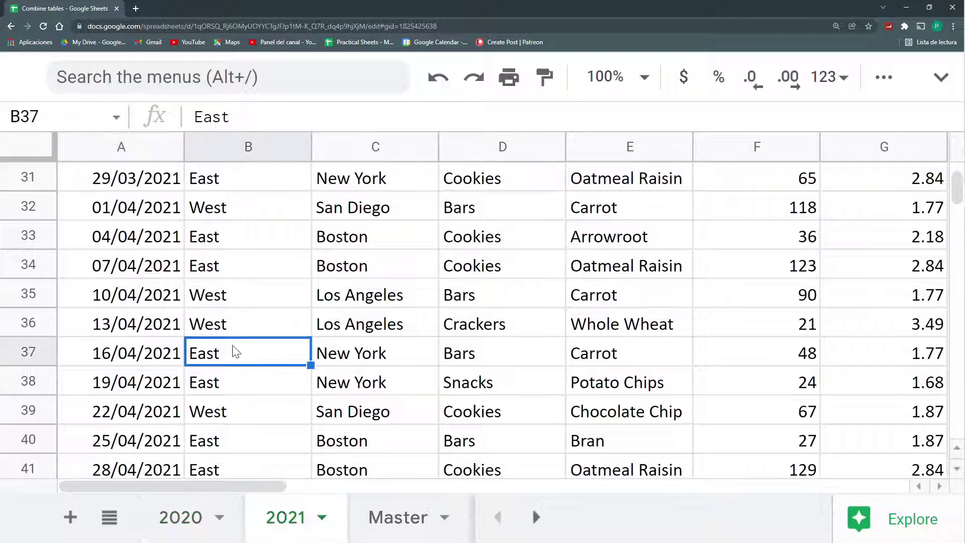
left_click(425, 532)
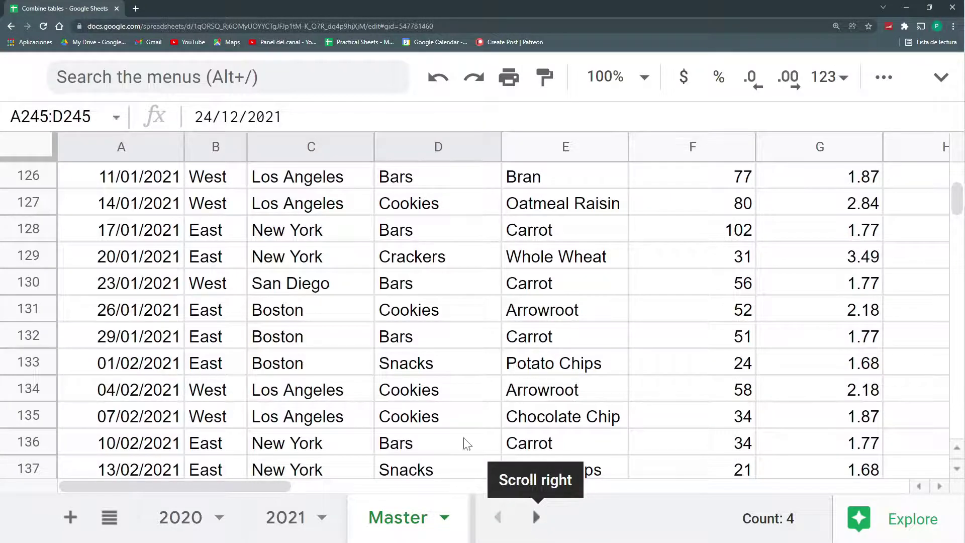
scroll(408, 385, "up", 7)
scroll(374, 352, "up", 7)
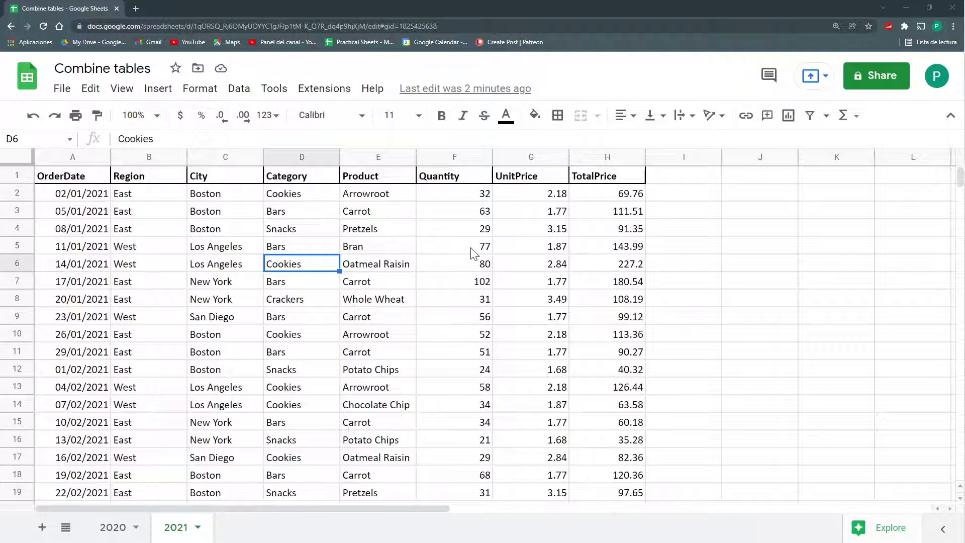
- Look over the 2020 and 2021 sheets before adding a new one
left_click(128, 526)
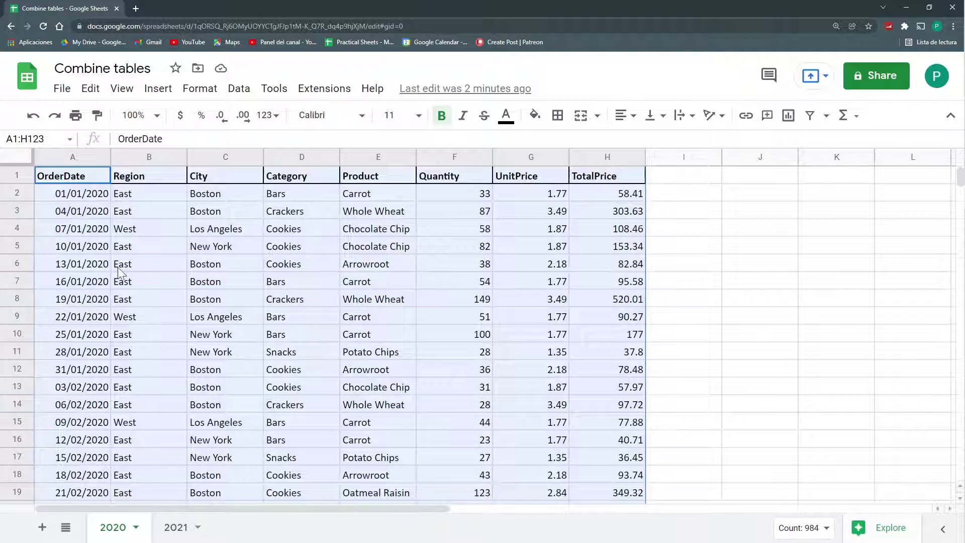
scroll(116, 264, "down", 1)
scroll(116, 264, "down", 3)
scroll(118, 267, "down", 4)
scroll(119, 266, "up", 2)
scroll(118, 267, "up", 5)
scroll(119, 266, "up", 1)
left_click(175, 527)
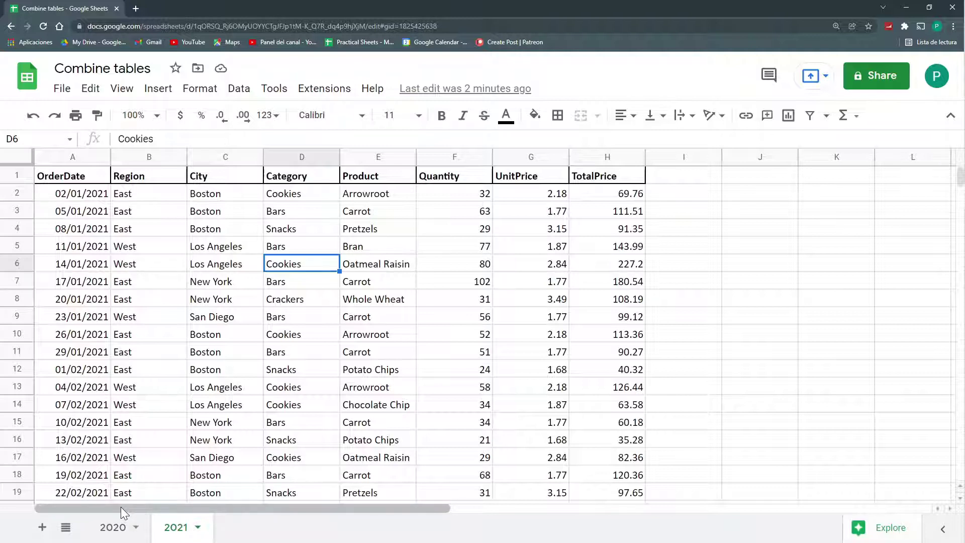
- Add a new sheet named Master, then return to the 2020 data
left_click(42, 528)
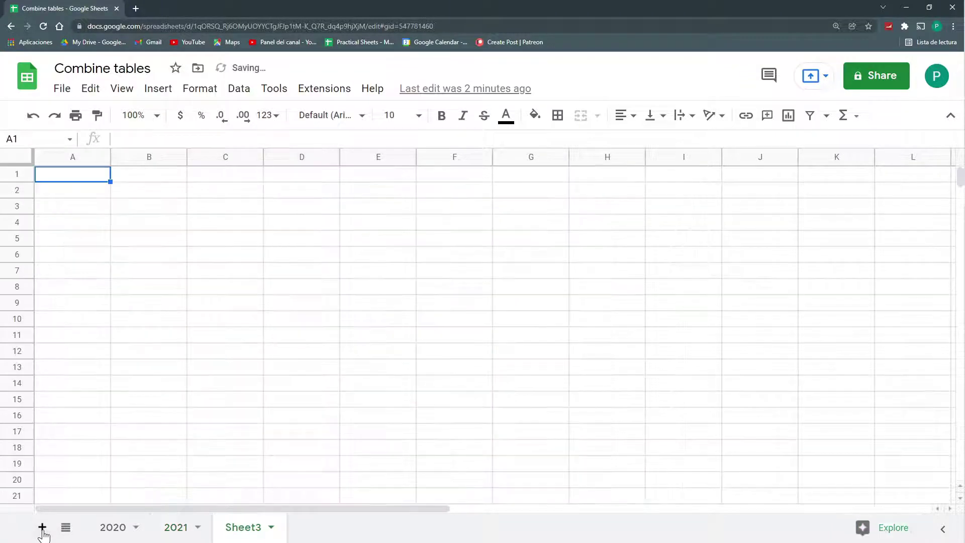
double_click(254, 527)
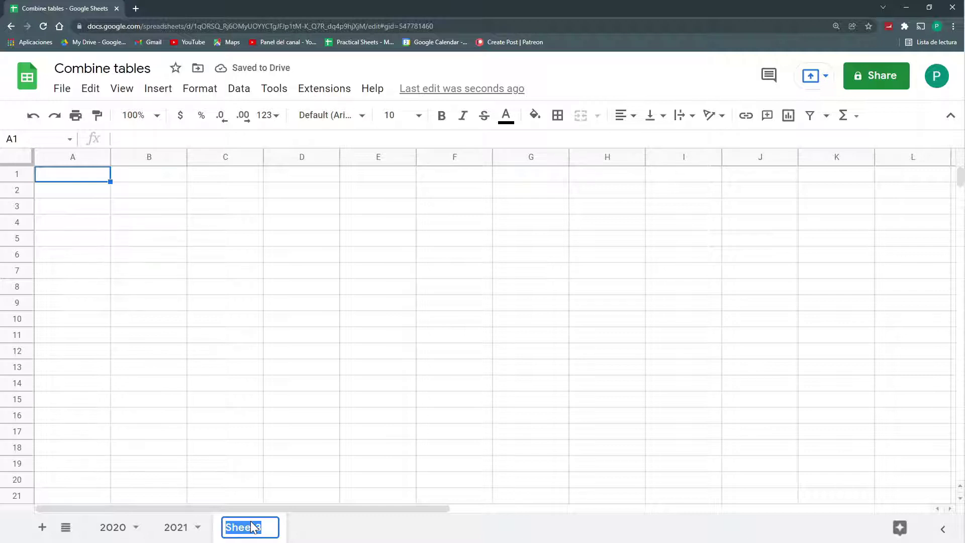
type("Master")
key("Return")
left_click(113, 526)
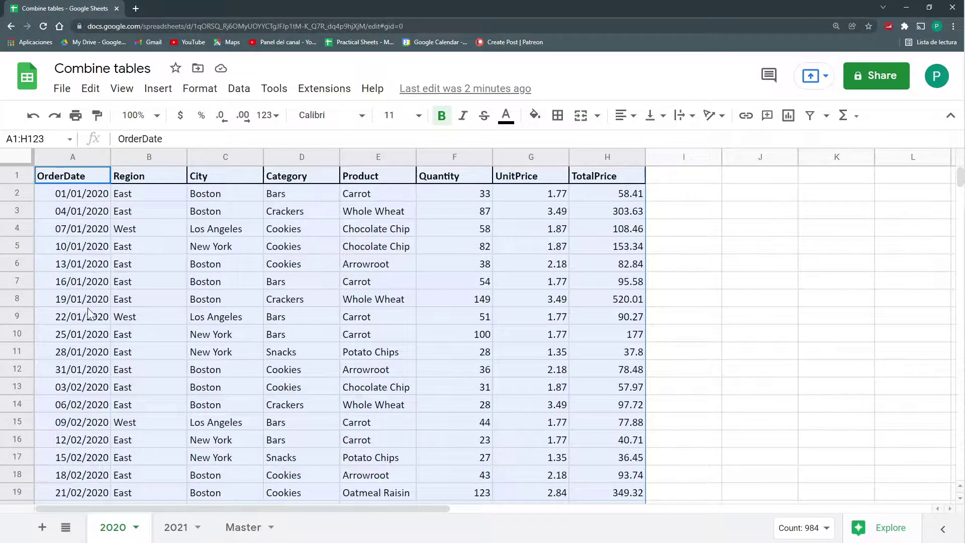
scroll(115, 296, "down", 3)
scroll(115, 296, "down", 3)
scroll(114, 296, "up", 6)
- Enter ={'2020'!A1:H123} in Master A1 to pull in the full 2020 table
left_click(244, 528)
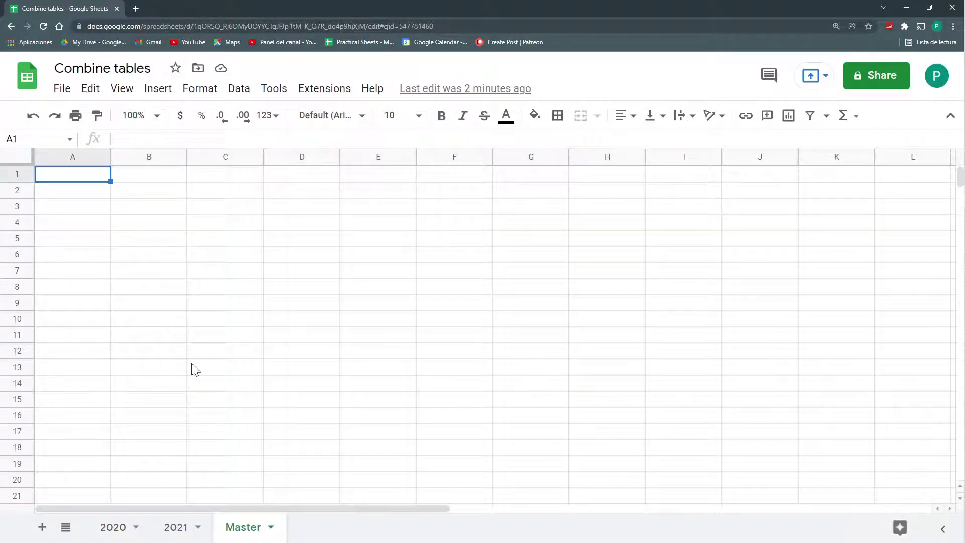
type("=")
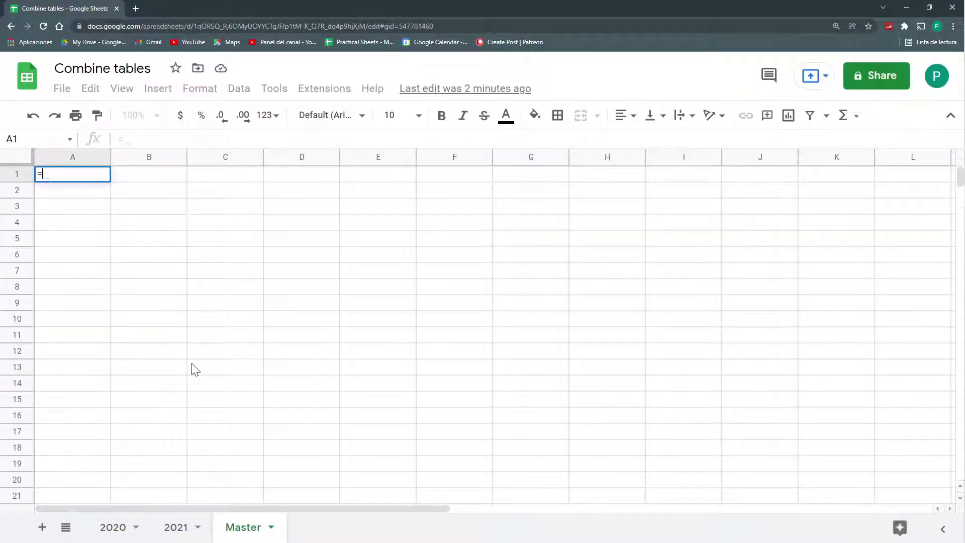
key("ctrl+plus")
key("ctrl+plus")
key("ctrl+plus")
key("ctrl+plus")
key("ctrl+plus")
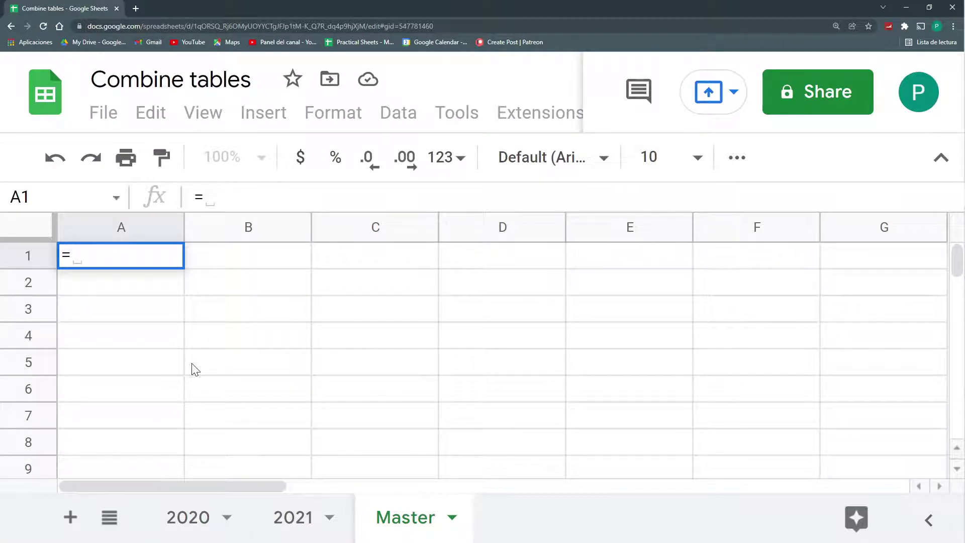
type("{")
left_click(181, 516)
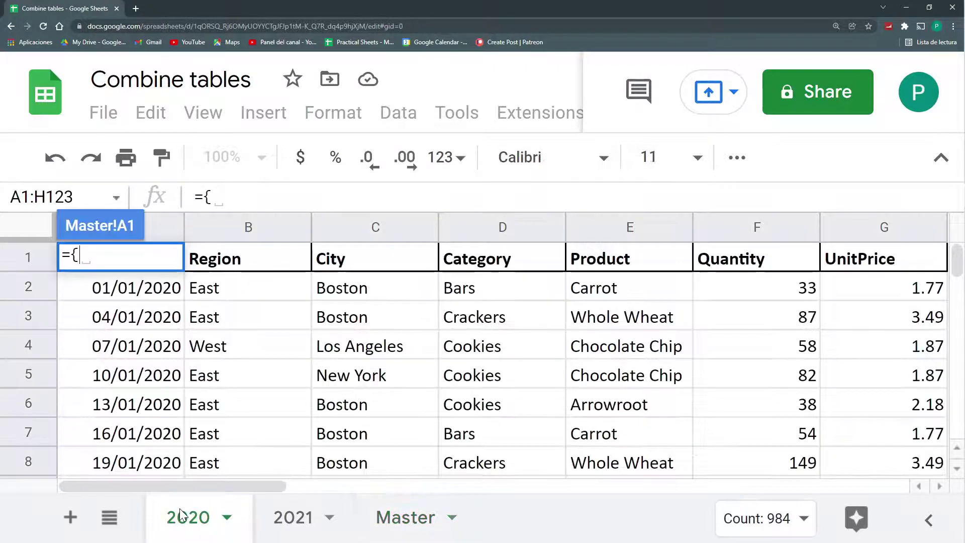
left_click(143, 291)
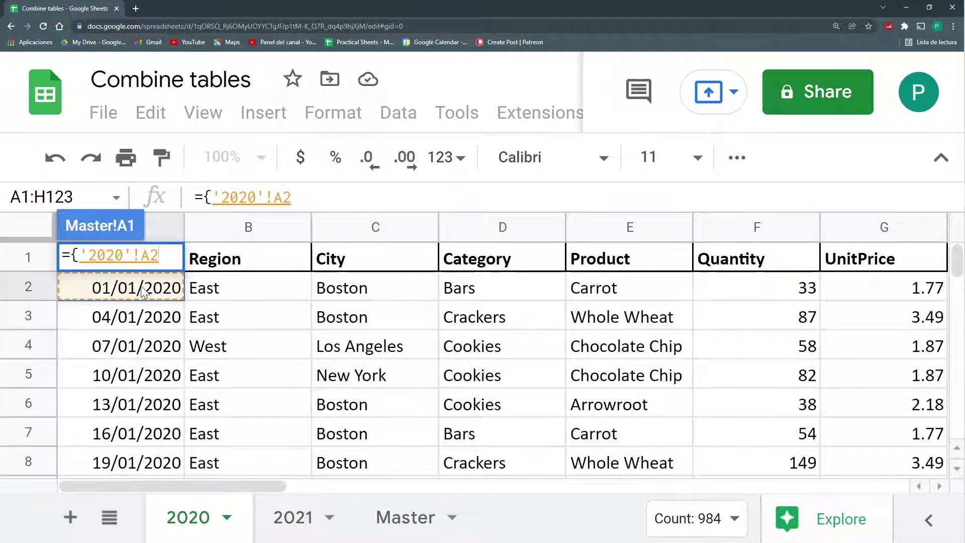
key("Up")
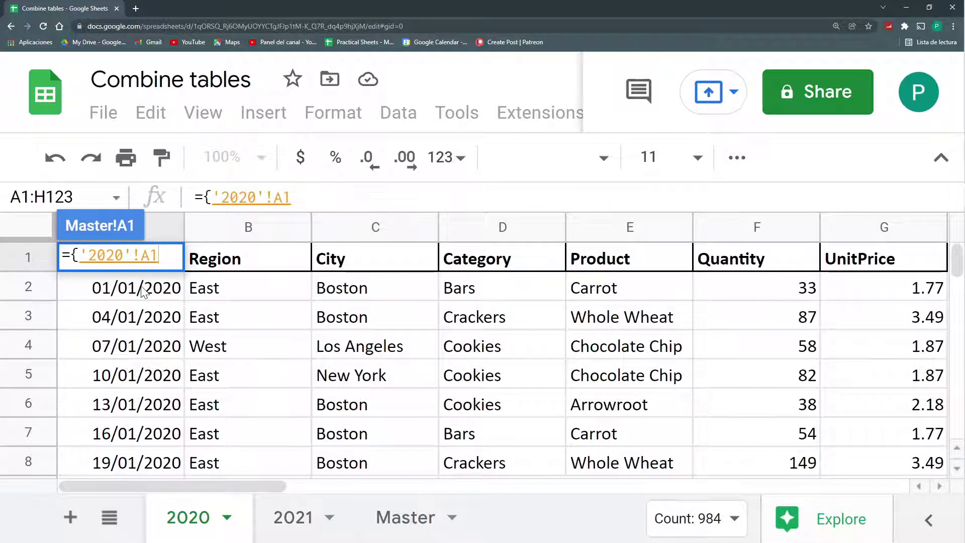
key("ctrl+shift+Right")
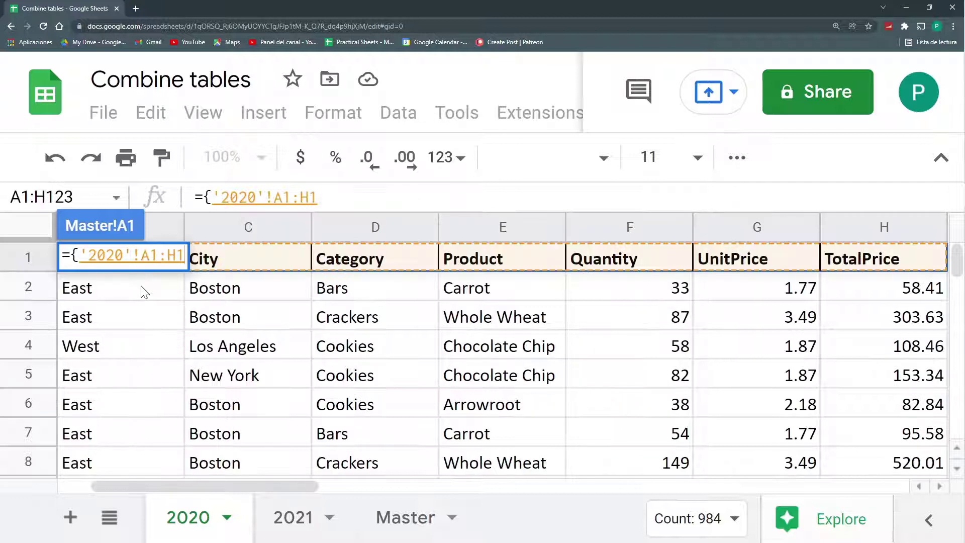
key("ctrl+shift+Down")
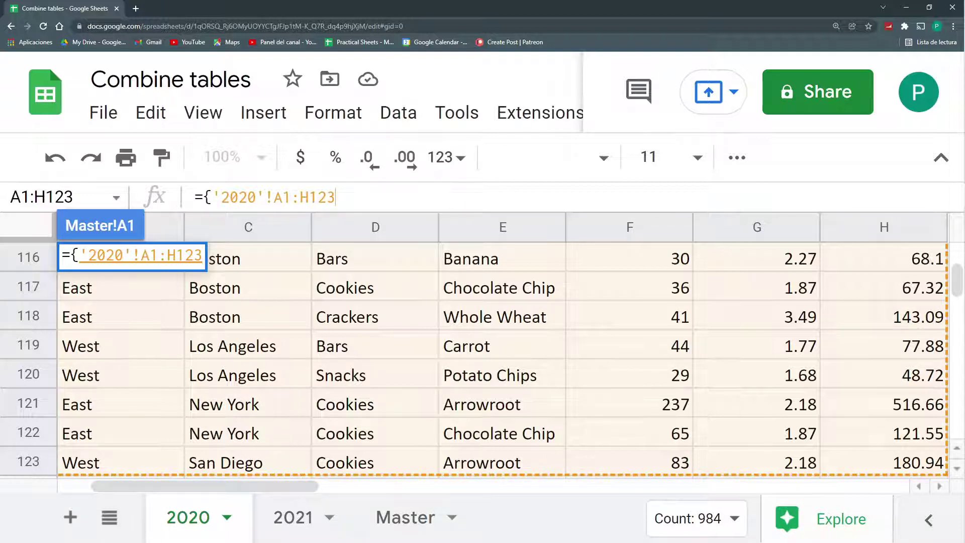
type("}")
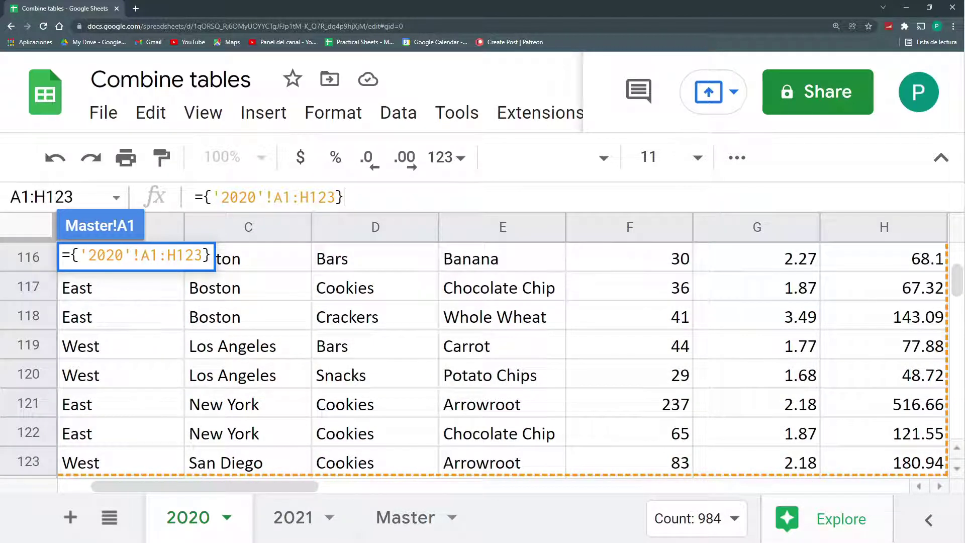
key("Return")
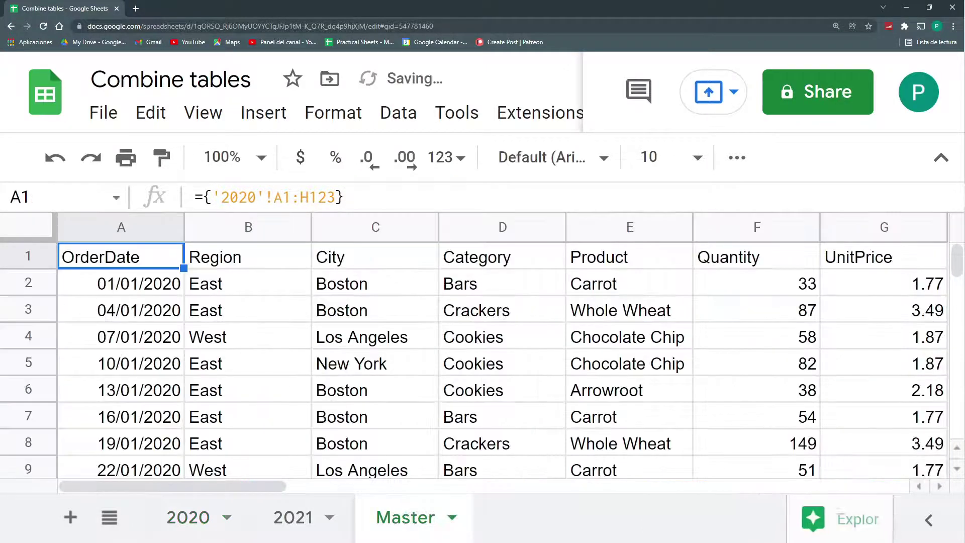
left_click(941, 157)
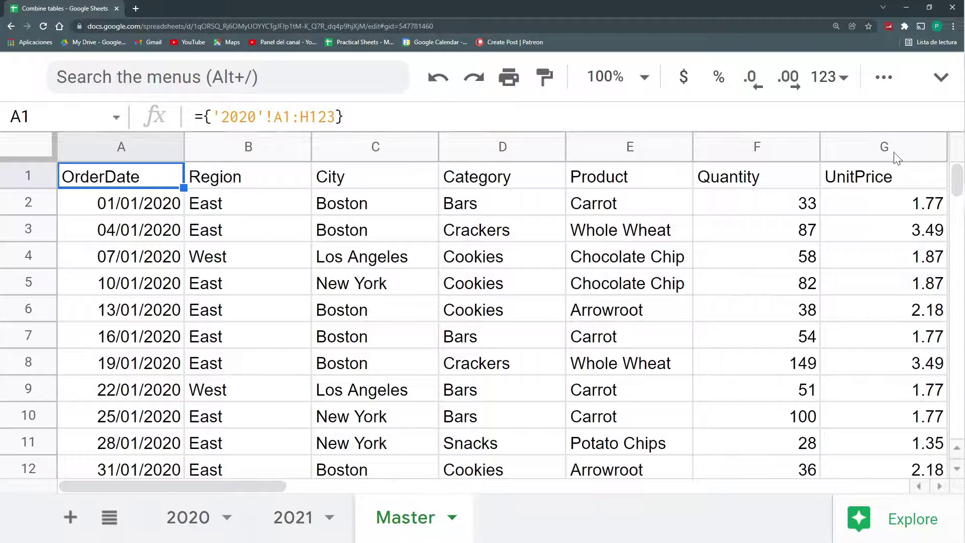
scroll(240, 247, "down", 2)
scroll(239, 247, "down", 5)
scroll(240, 248, "down", 10)
scroll(240, 247, "down", 6)
scroll(240, 247, "down", 10)
scroll(243, 245, "down", 5)
key("ctrl+Home")
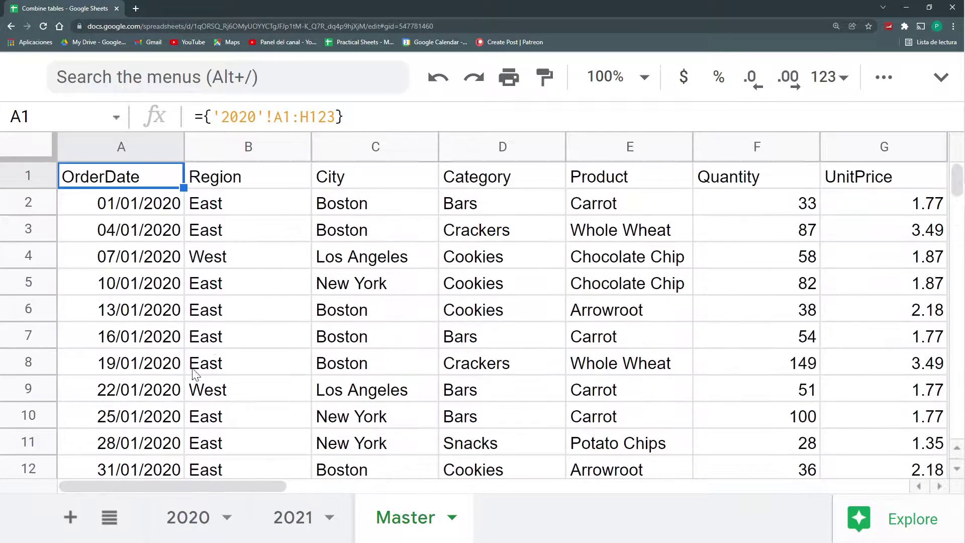
key("F2")
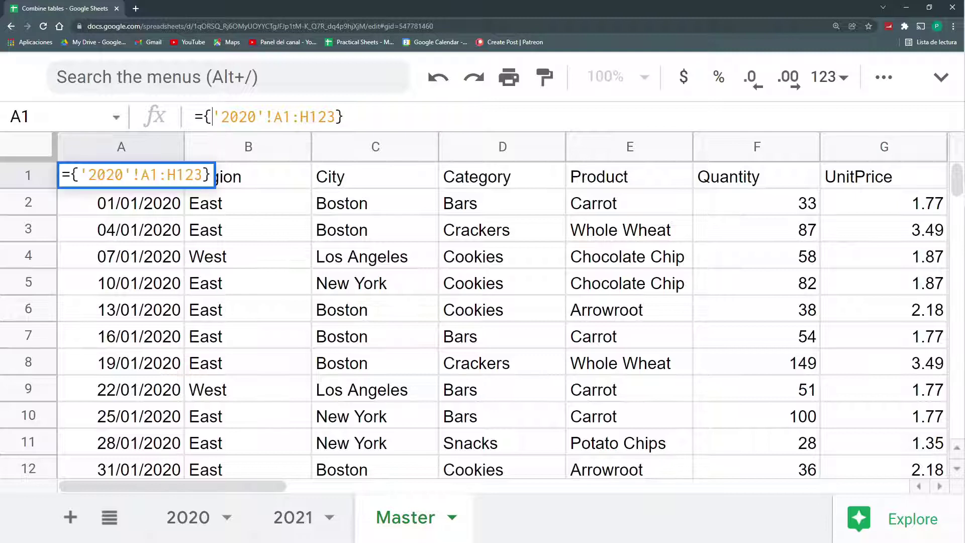
key("Return")
left_click(144, 176)
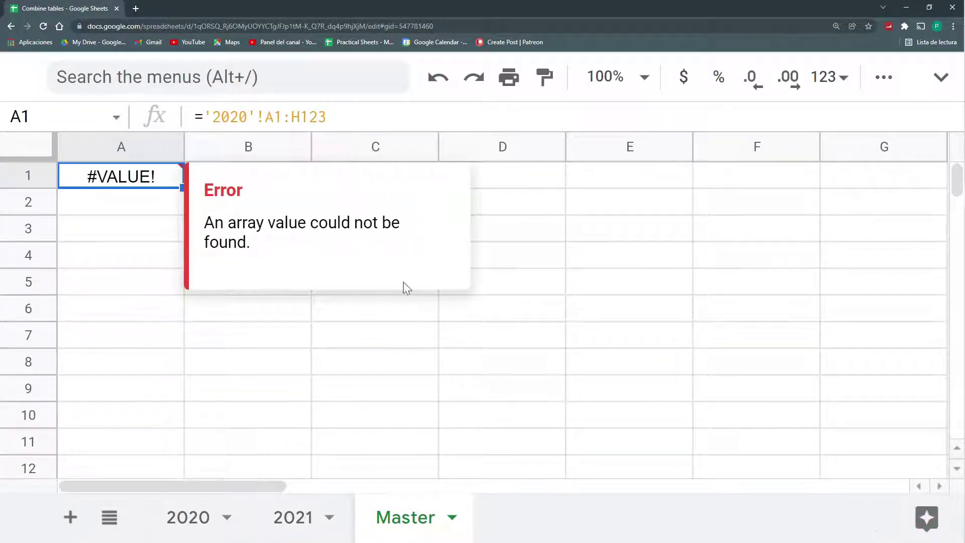
key("ctrl+z")
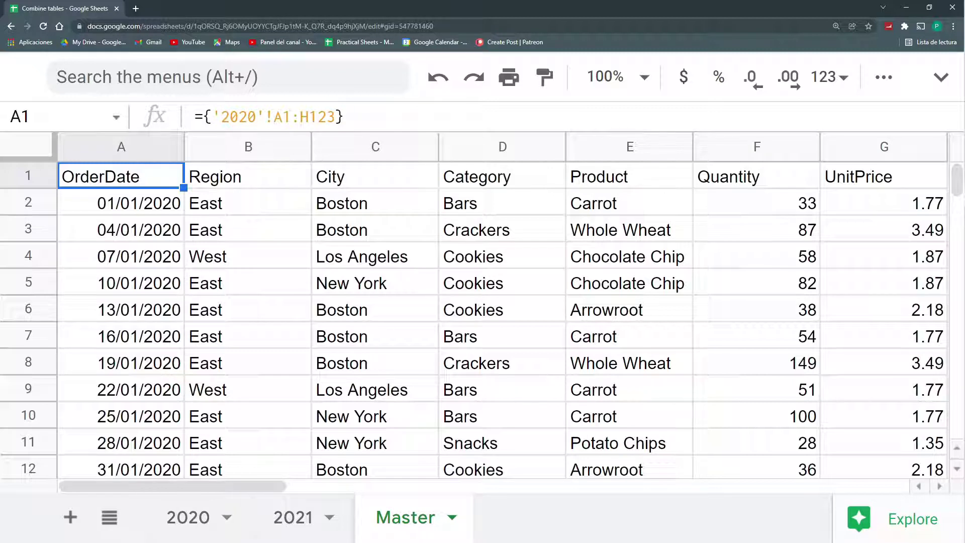
left_click(213, 117)
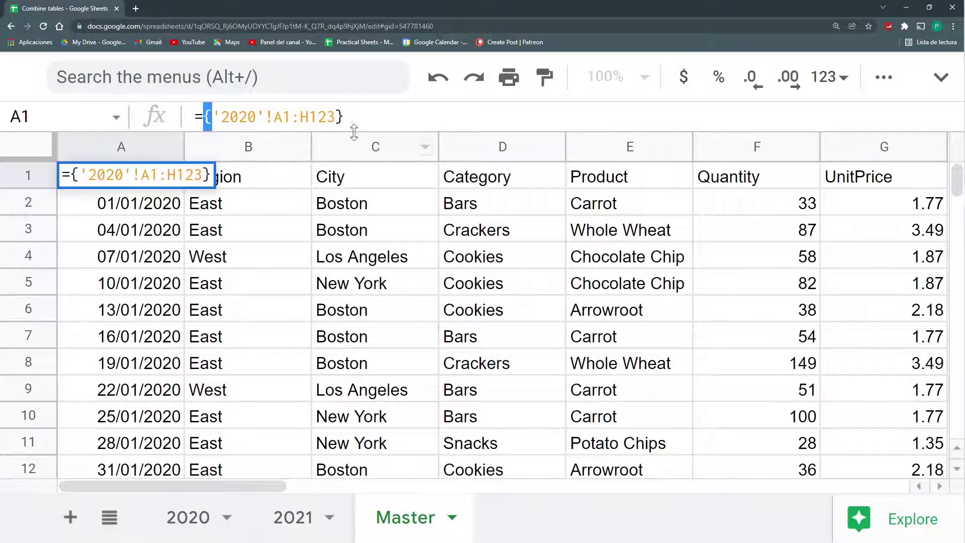
left_click(349, 116)
key("Escape")
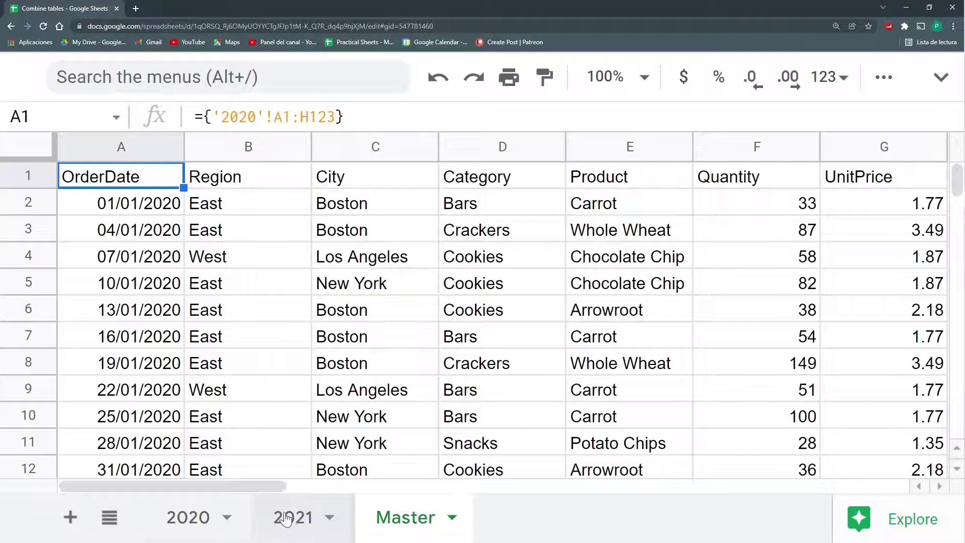
- Set the first 2020 order's region in B2 to West and check Master B2 shows West
left_click(220, 516)
scroll(146, 283, "up", 12)
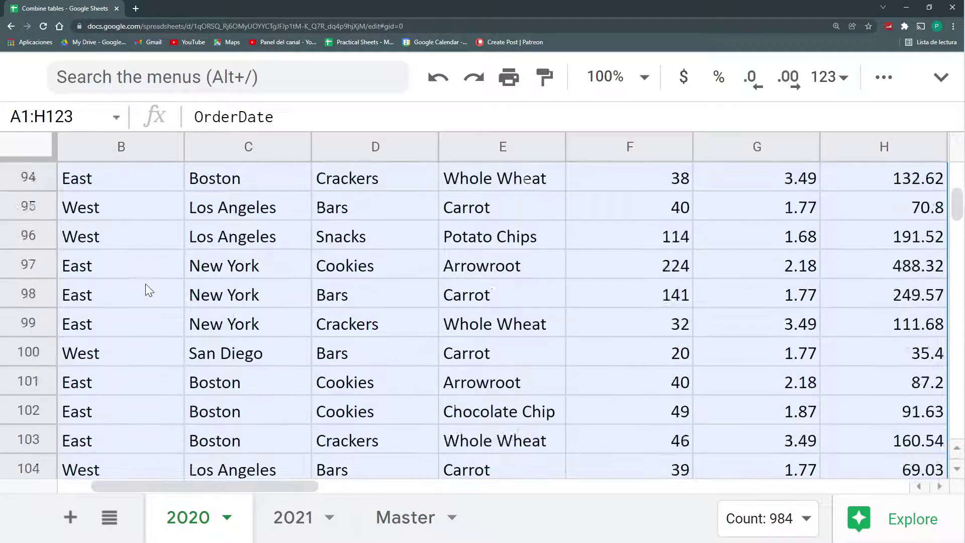
scroll(144, 285, "up", 13)
scroll(153, 288, "up", 15)
scroll(153, 287, "up", 5)
left_click(126, 205)
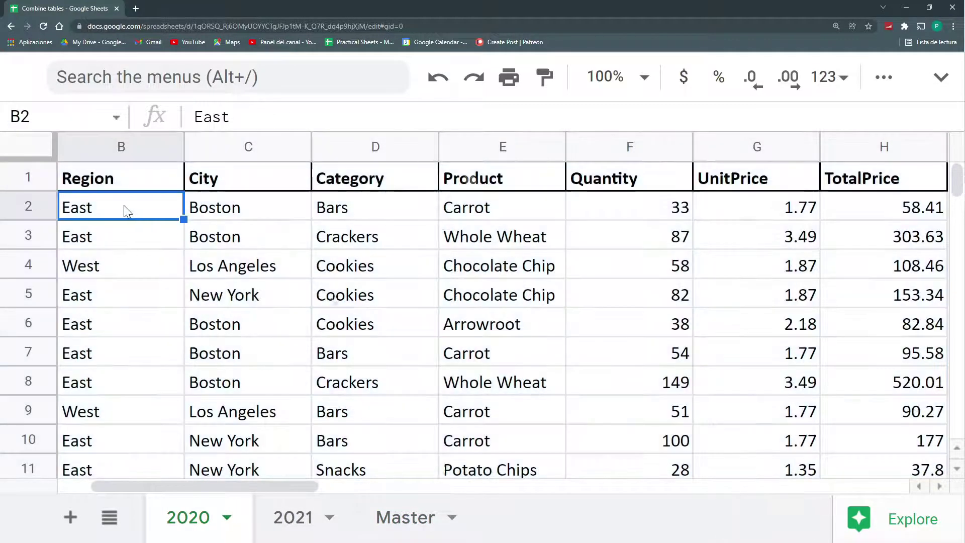
type("West")
key("Return")
left_click(410, 515)
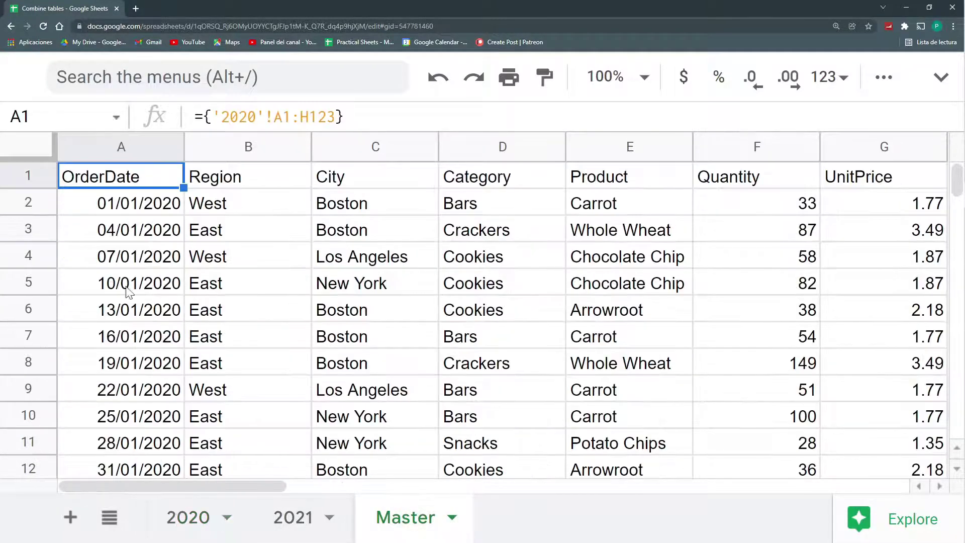
left_click(245, 211)
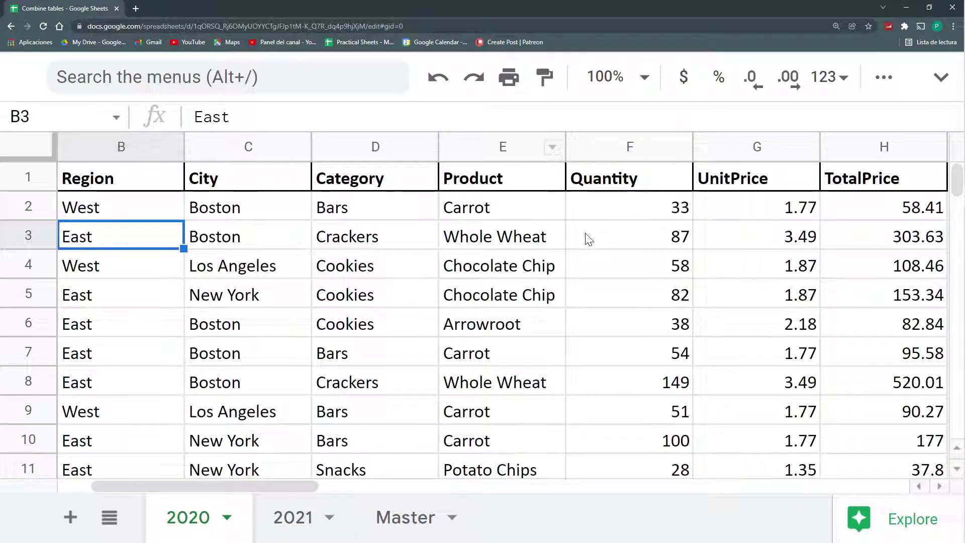
- Flip between the 2020, 2021 and Master sheets, ending at Master A1
left_click(389, 518)
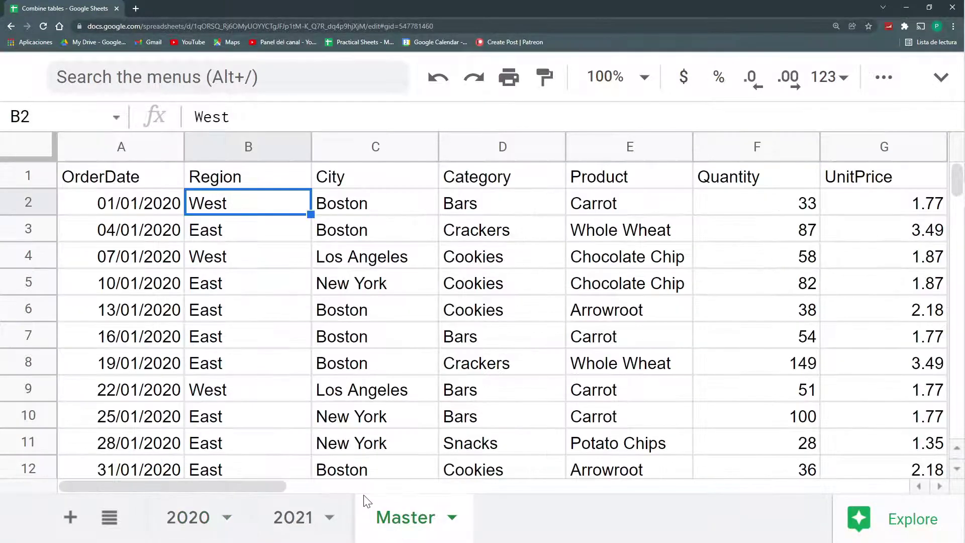
left_click(279, 523)
left_click(231, 519)
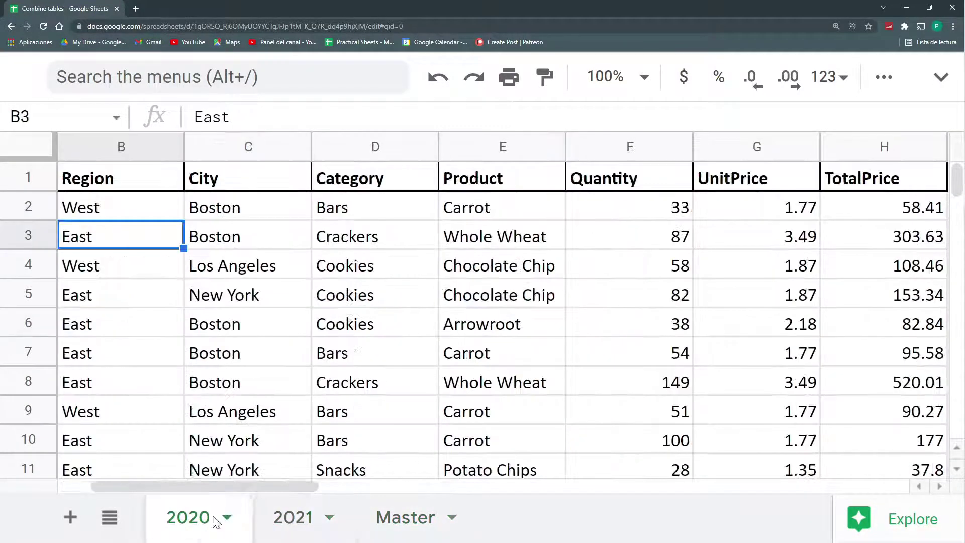
left_click(276, 521)
left_click(212, 521)
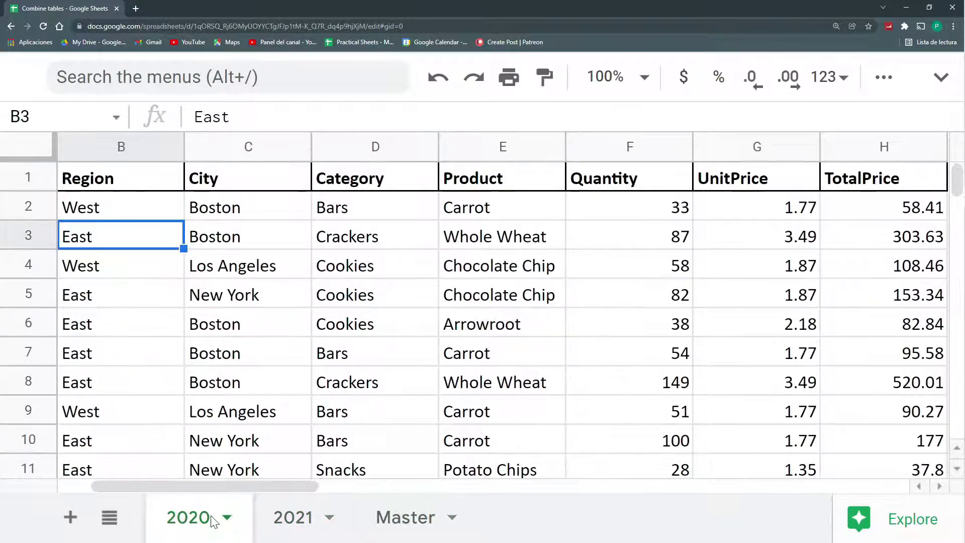
left_click(270, 520)
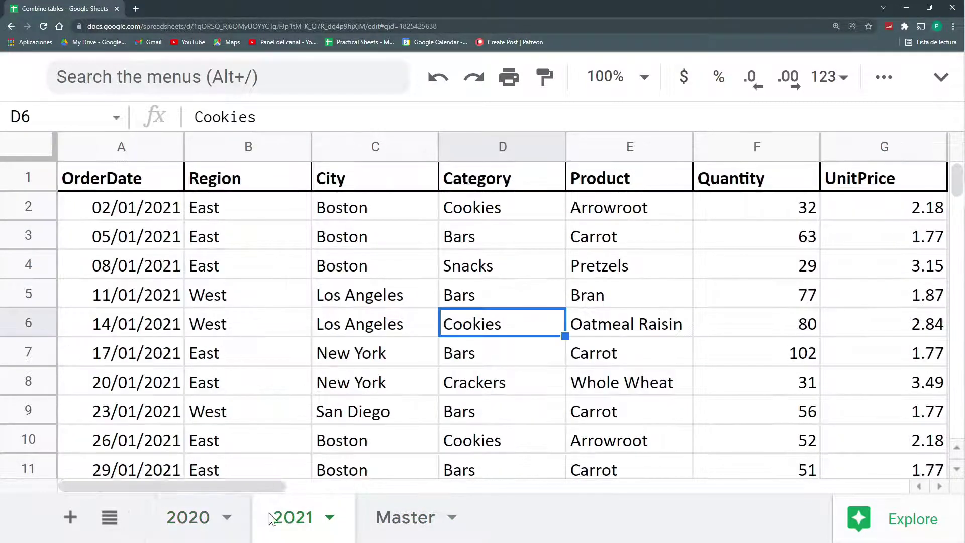
left_click(366, 522)
left_click(147, 185)
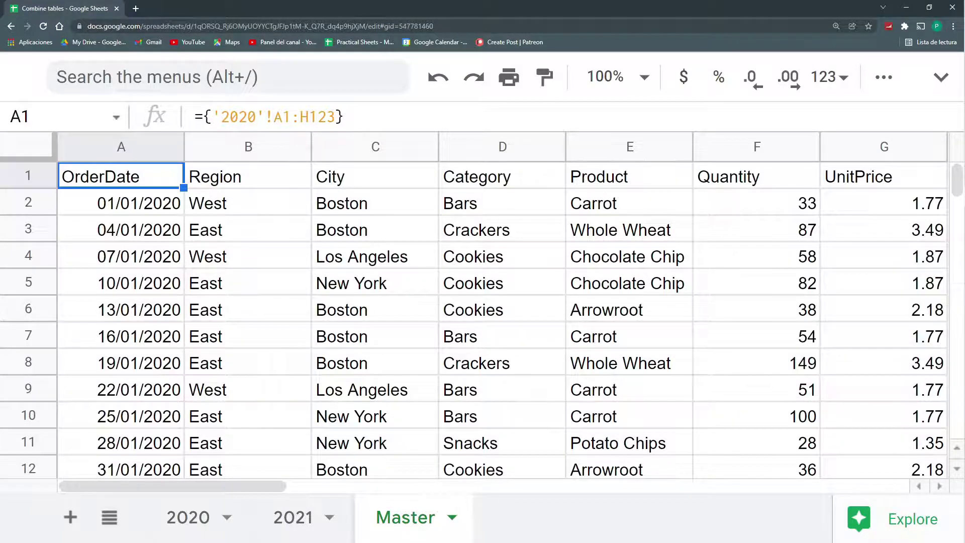
- Enter test values 1,2 in J2:K2 and 3,4 in J4:K4 on the Master sheet
key("Right")
key("Right")
key("Right")
key("Right")
key("Right")
key("Right")
key("Right")
key("Left")
key("Down")
key("Left")
key("Left")
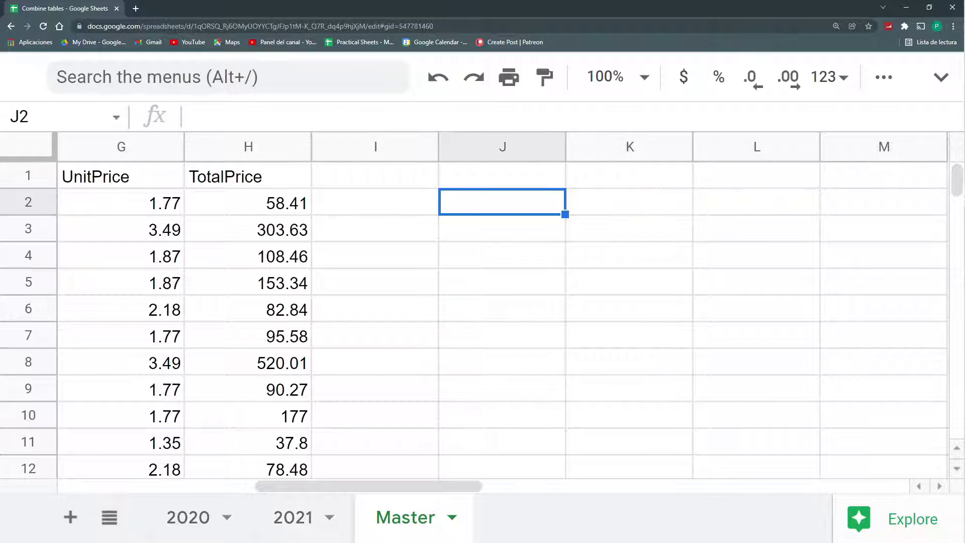
type("1")
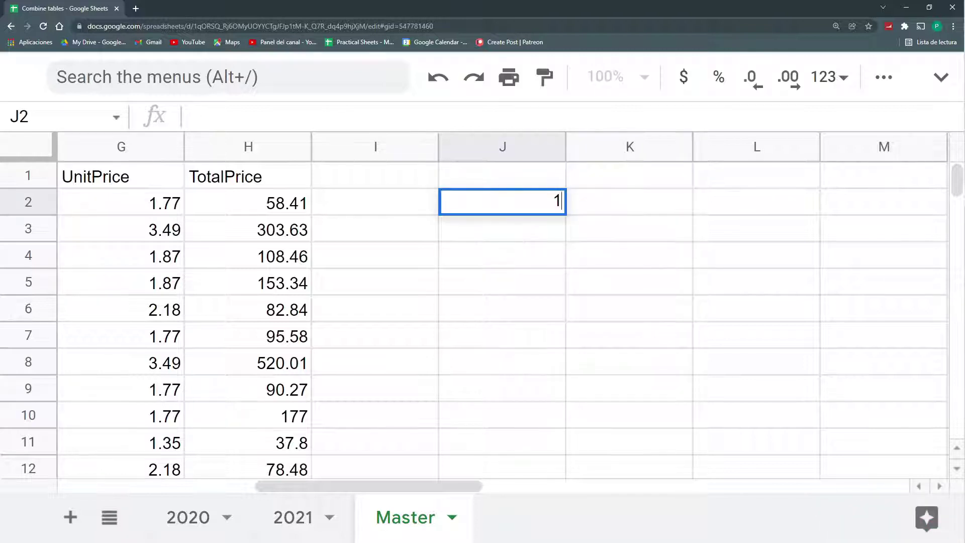
key("Tab")
type("2")
key("Down")
key("Down")
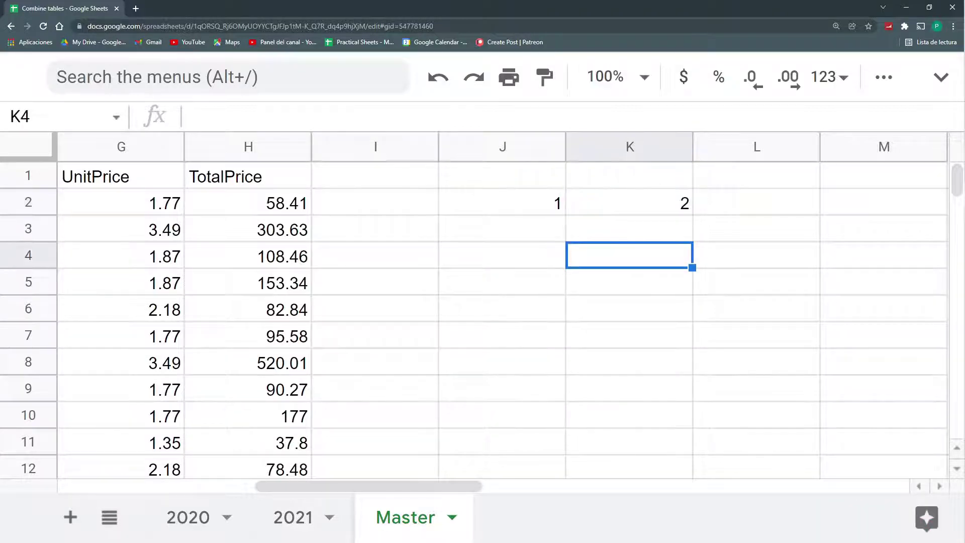
key("Left")
type("3")
key("Tab")
type("4")
key("Return")
- Stack the pairs vertically in J6:K7 with ={J2:K2;J4:K4}
left_click(539, 201)
left_click_drag(538, 202, 589, 209)
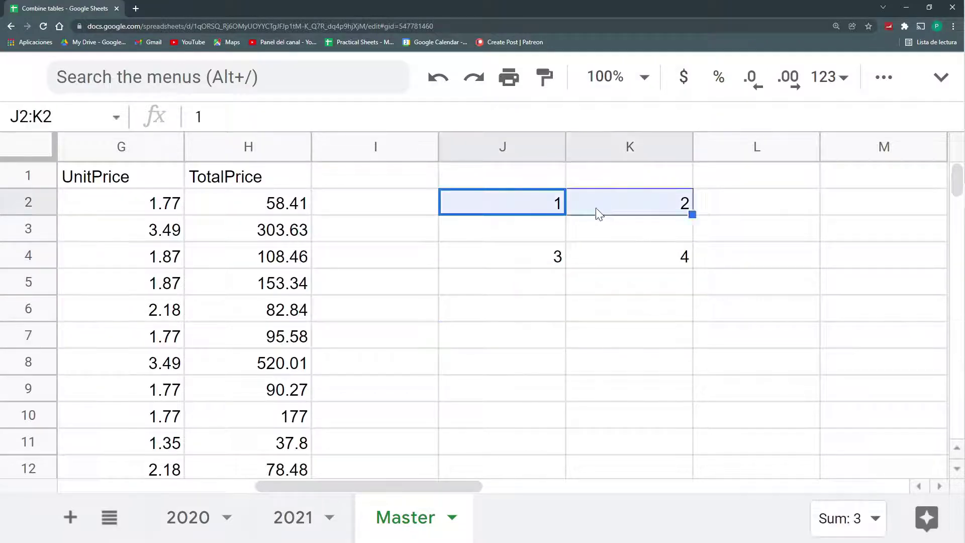
left_click_drag(546, 261, 610, 270)
left_click(532, 317)
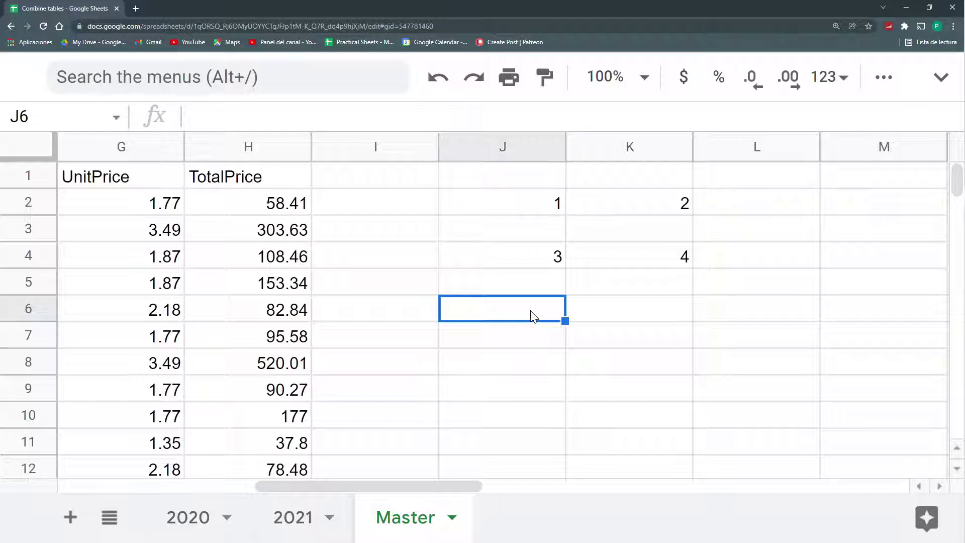
type("=")
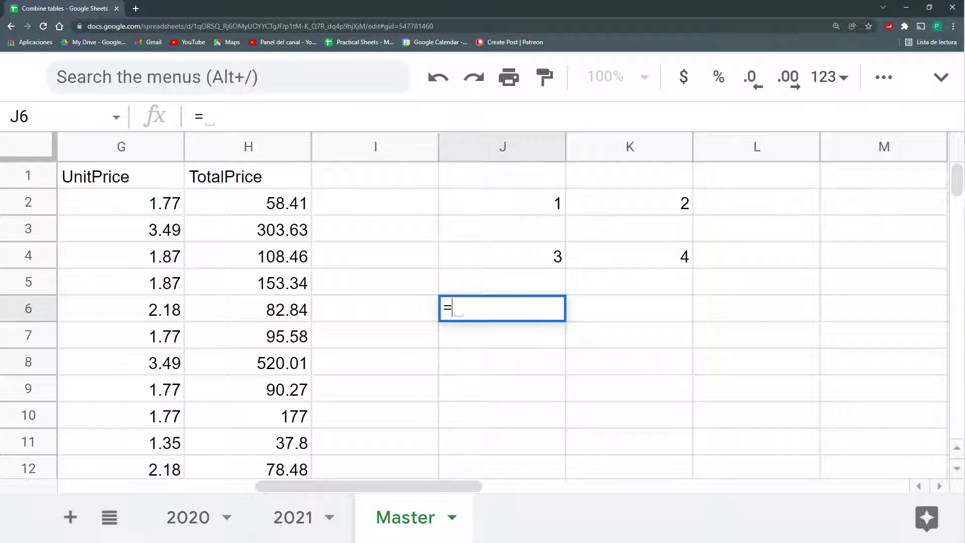
type("{")
left_click_drag(536, 215, 586, 208)
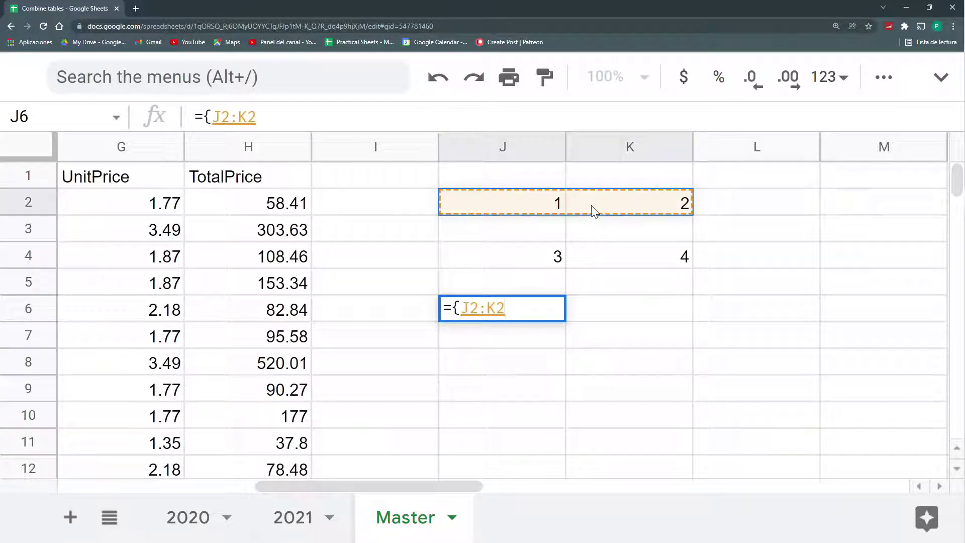
type(";")
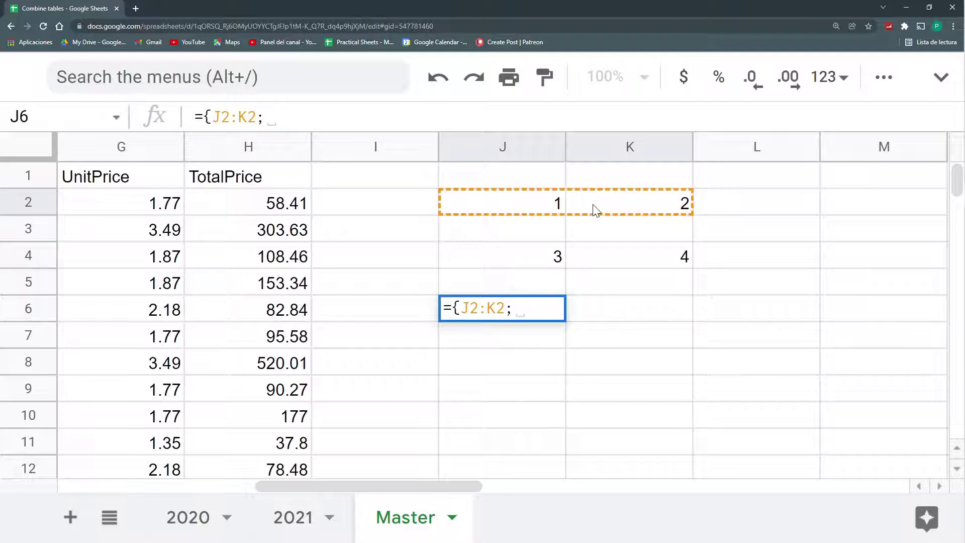
left_click_drag(556, 257, 595, 267)
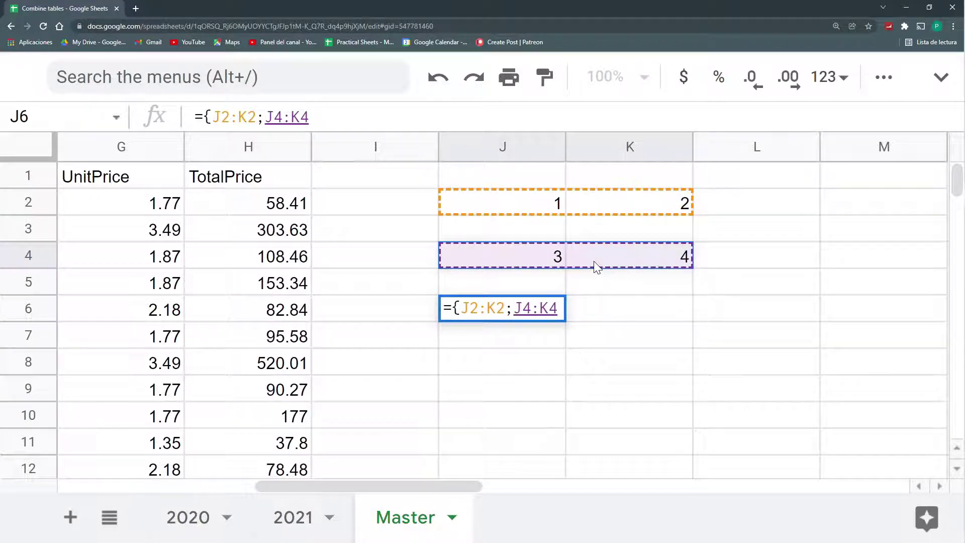
type("}")
key("Return")
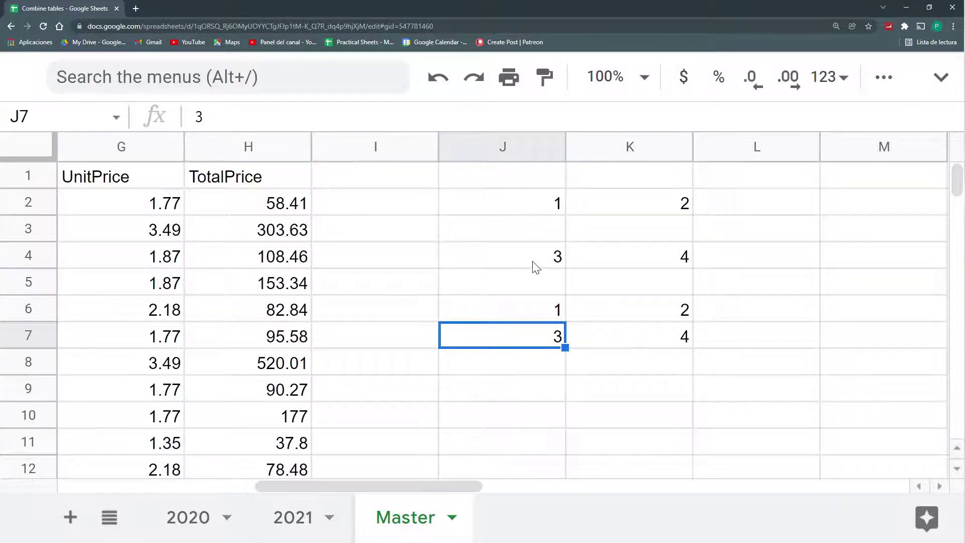
- Rewrite the J6 formula as ={J4:K4;J2:K2} so 3,4 sits above 1,2
left_click_drag(535, 266, 591, 260)
left_click(557, 206)
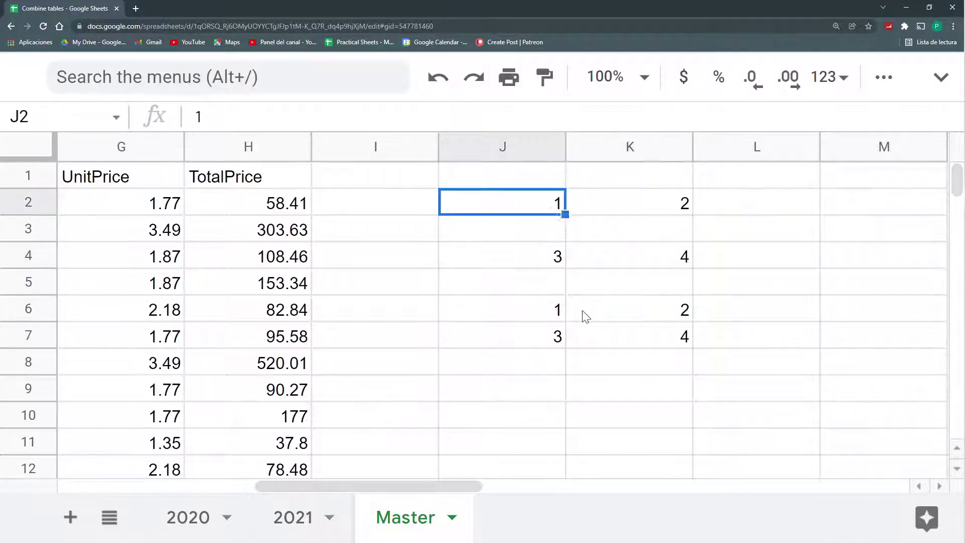
left_click(555, 315)
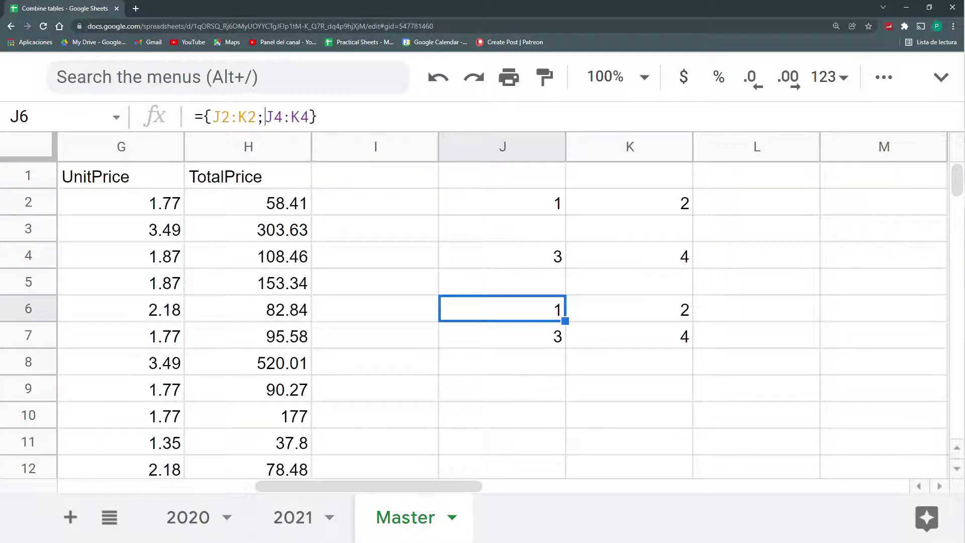
left_click_drag(265, 117, 214, 117)
key("BackSpace")
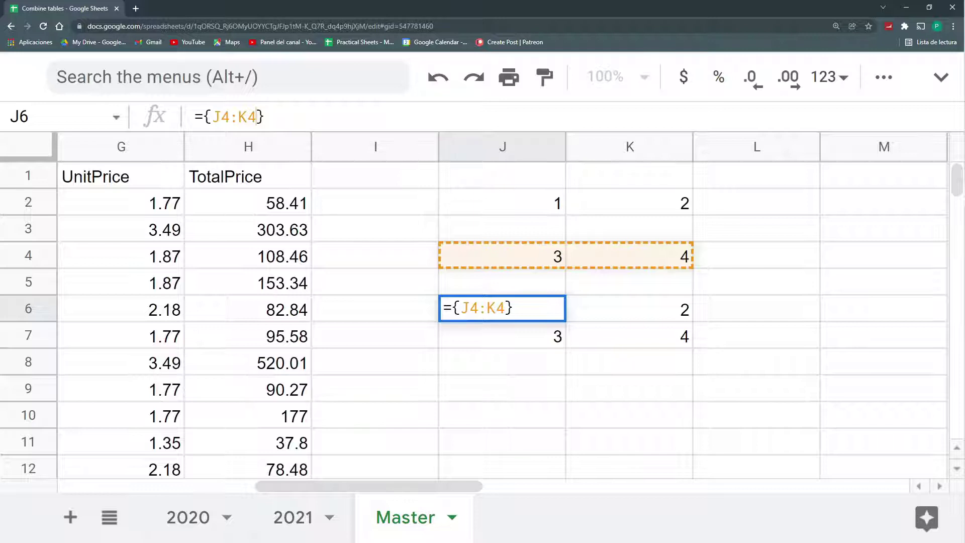
type(";")
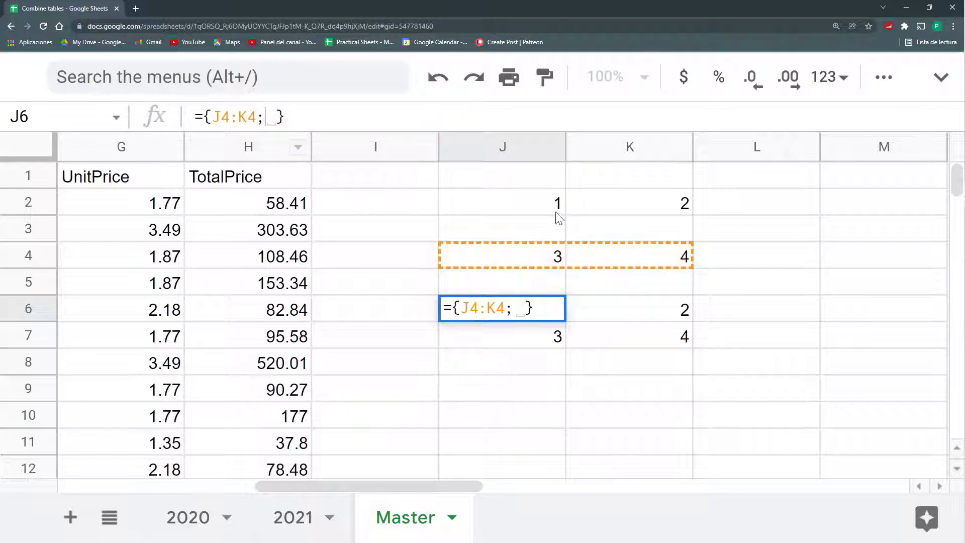
left_click_drag(553, 207, 592, 207)
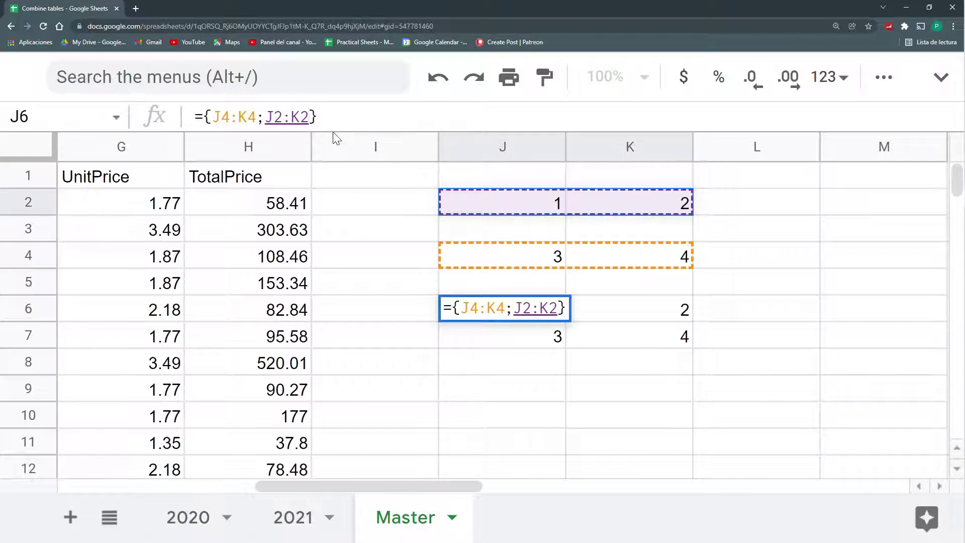
key("Return")
mouse_move(502, 147)
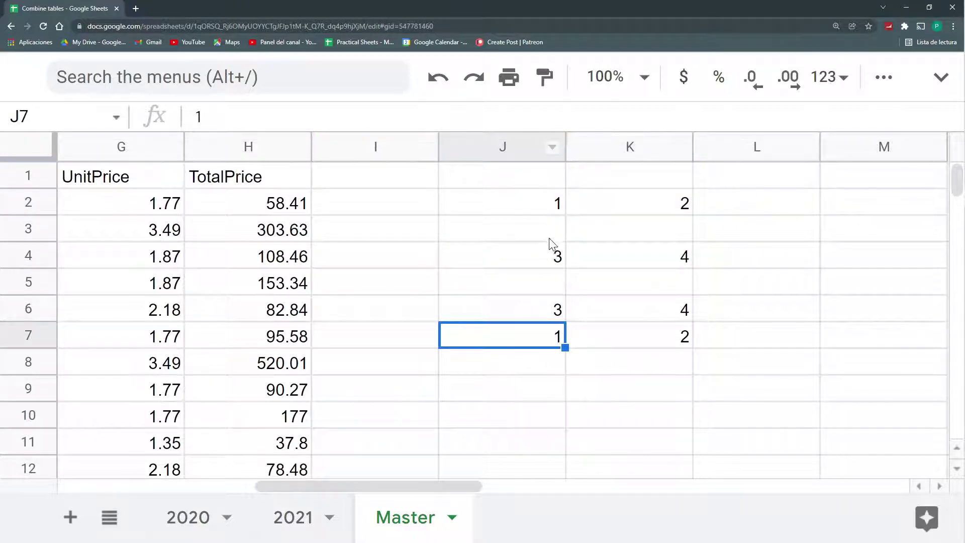
- Inspect the test pairs J2:K4 and the reversed result in J6:K7
left_click_drag(550, 213, 580, 252)
left_click_drag(556, 315, 593, 344)
left_click(638, 373)
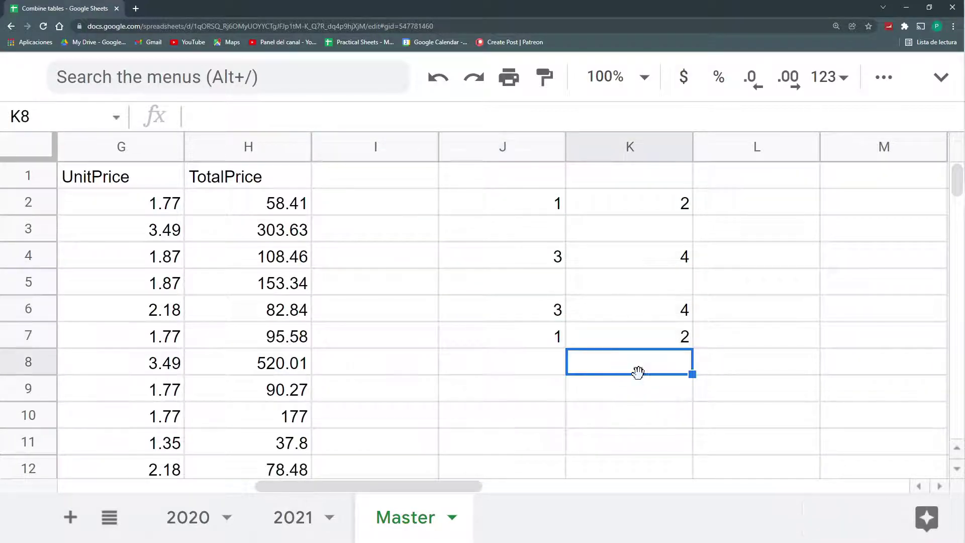
left_click(536, 320)
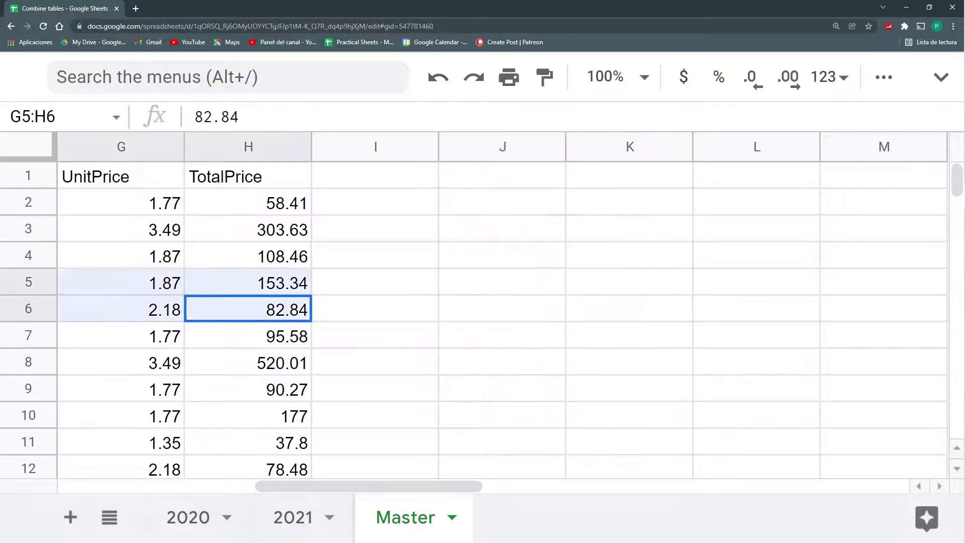
- Extend Master A1 to ={'2020'!A1:H123;'2021'!A1:H123}, stacking both years
key("shift+Home")
key("ctrl+Home")
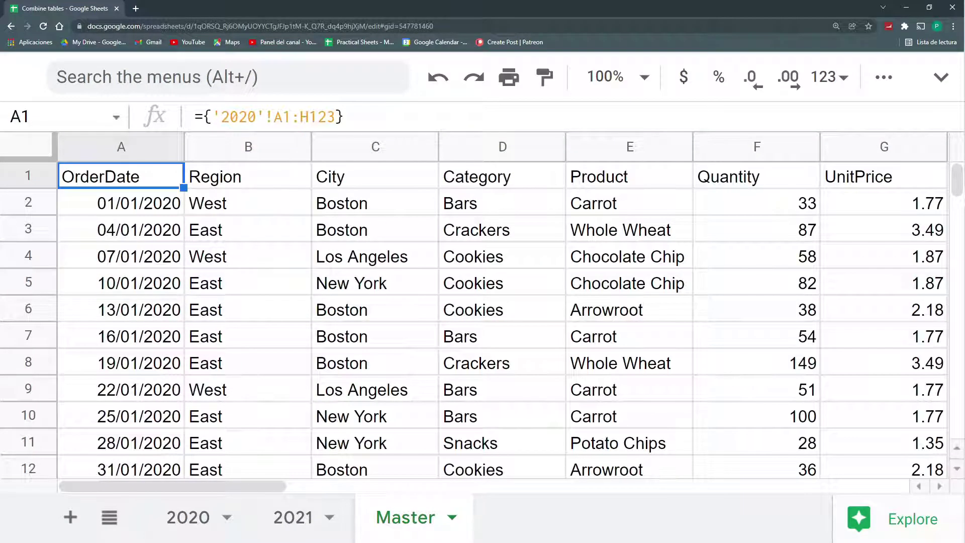
key("F2")
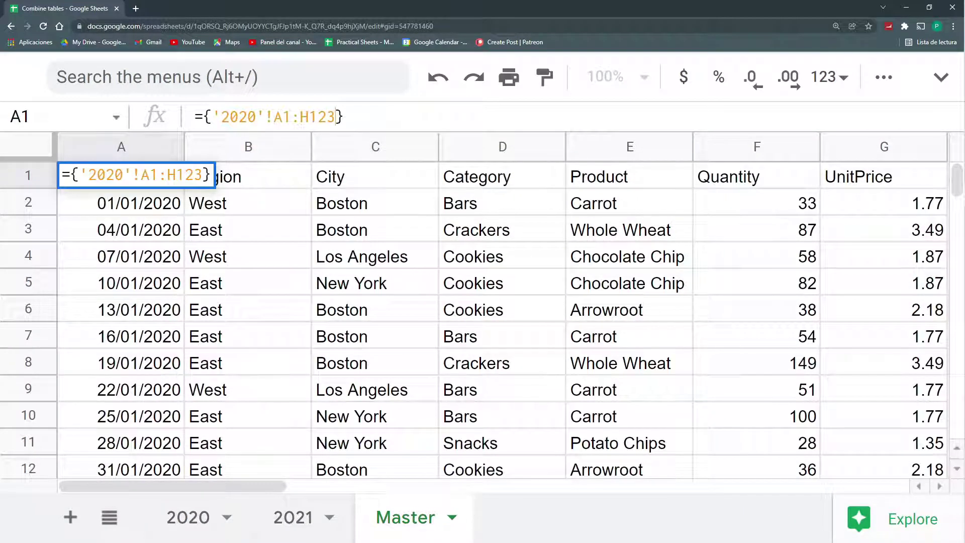
type(";")
left_click(314, 528)
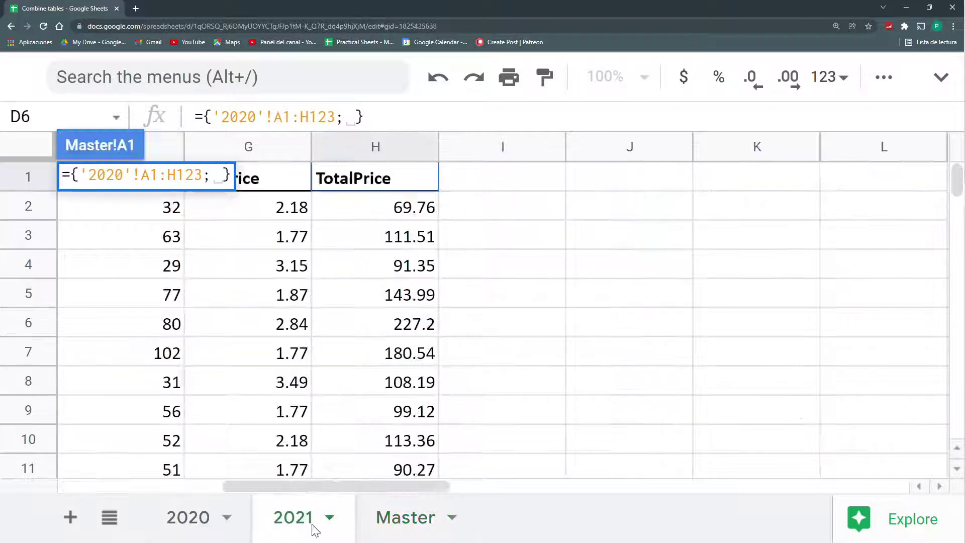
mouse_move(373, 483)
left_mouse_down()
mouse_move(210, 478)
mouse_move(350, 483)
left_mouse_up()
mouse_move(463, 178)
left_mouse_down()
mouse_move(453, 238)
mouse_move(69, 402)
mouse_move(162, 540)
mouse_move(143, 310)
mouse_move(130, 328)
left_mouse_up()
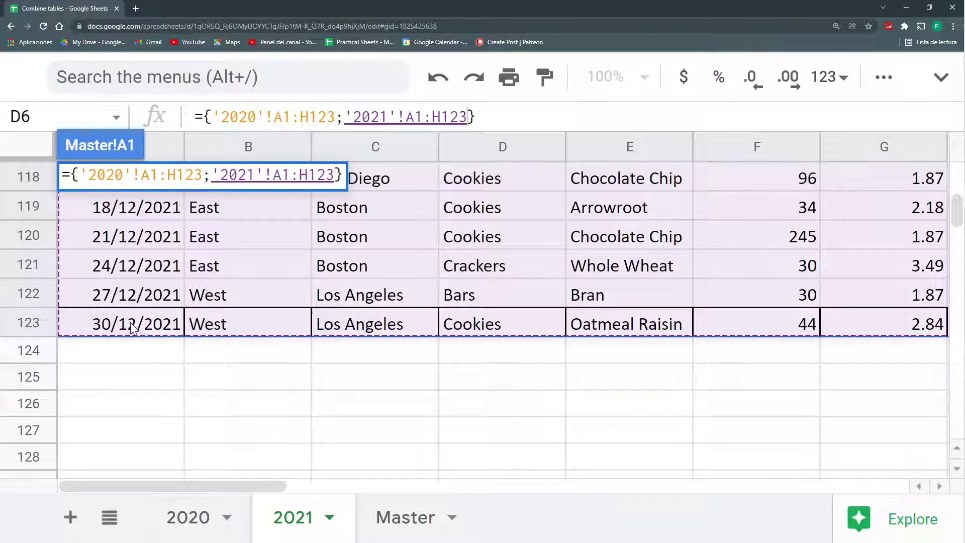
key("Return")
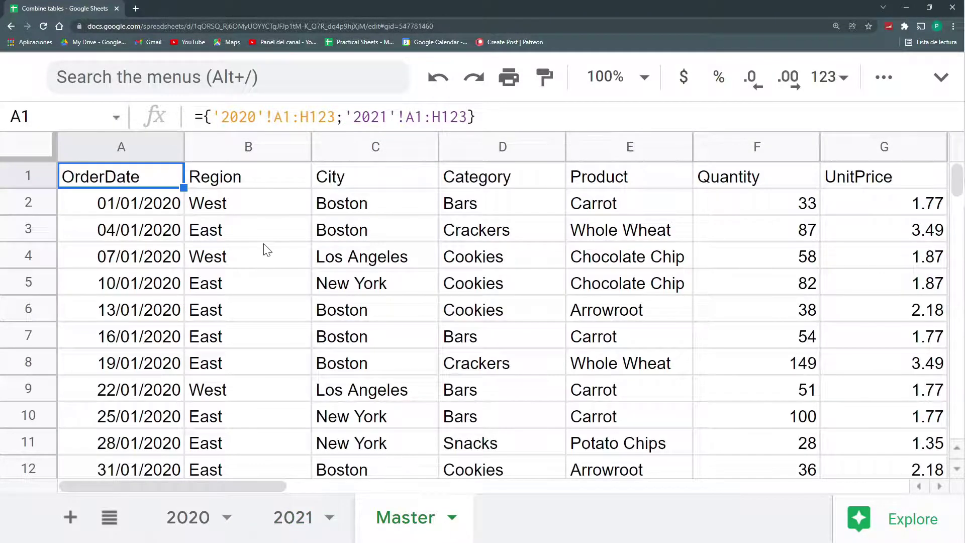
scroll(266, 250, "down", 4)
scroll(265, 252, "down", 15)
scroll(266, 252, "down", 9)
scroll(267, 253, "down", 15)
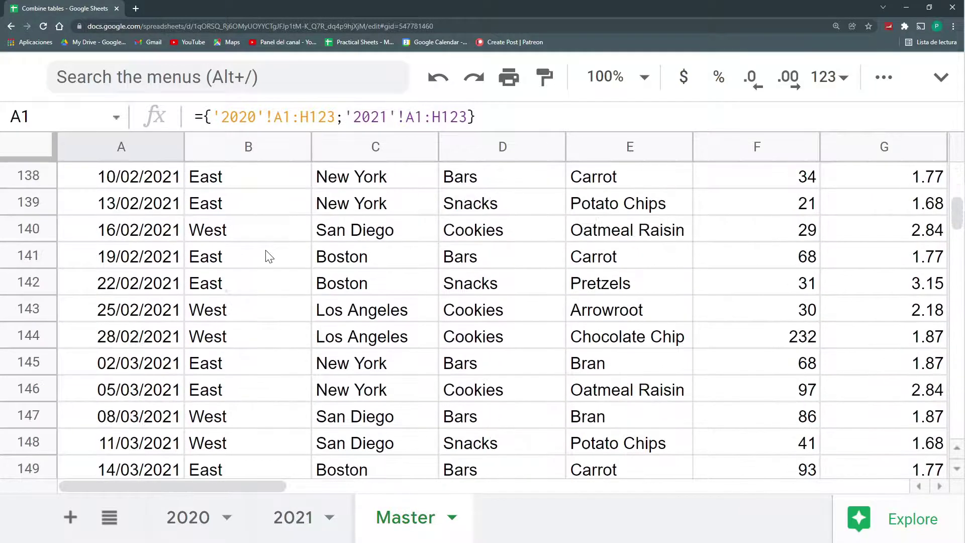
scroll(265, 256, "up", 6)
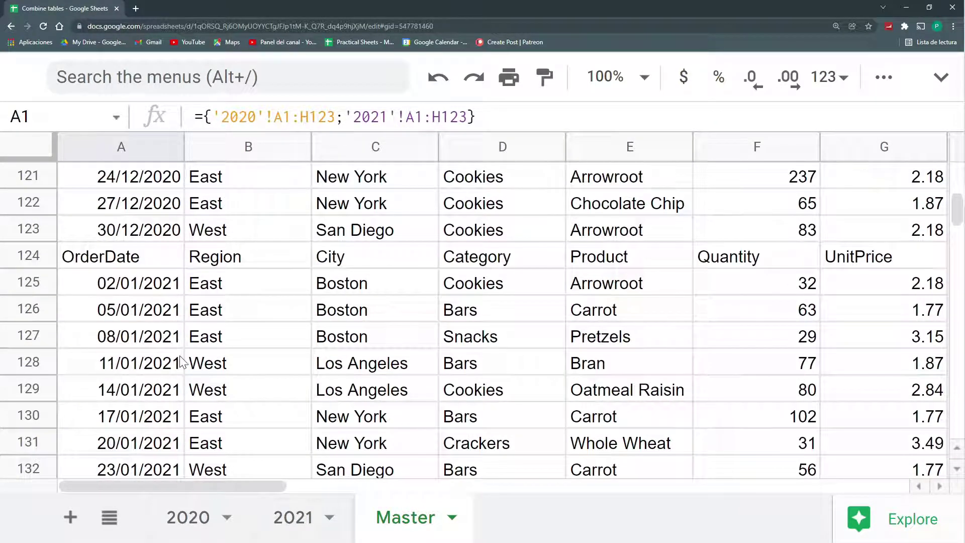
- Change the 2021 range to '2021'!A2:H123 so the repeated header row disappears
left_click(45, 255)
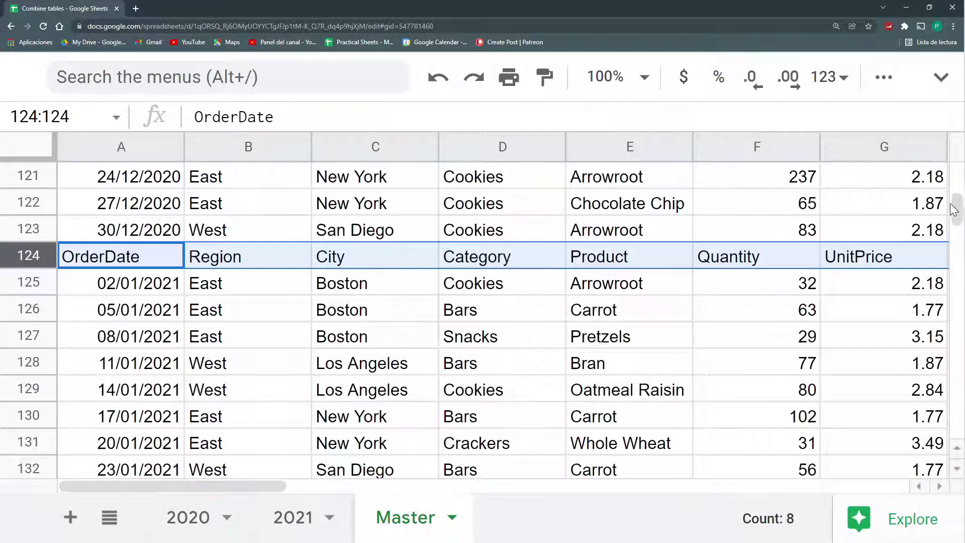
left_click_drag(956, 210, 955, 175)
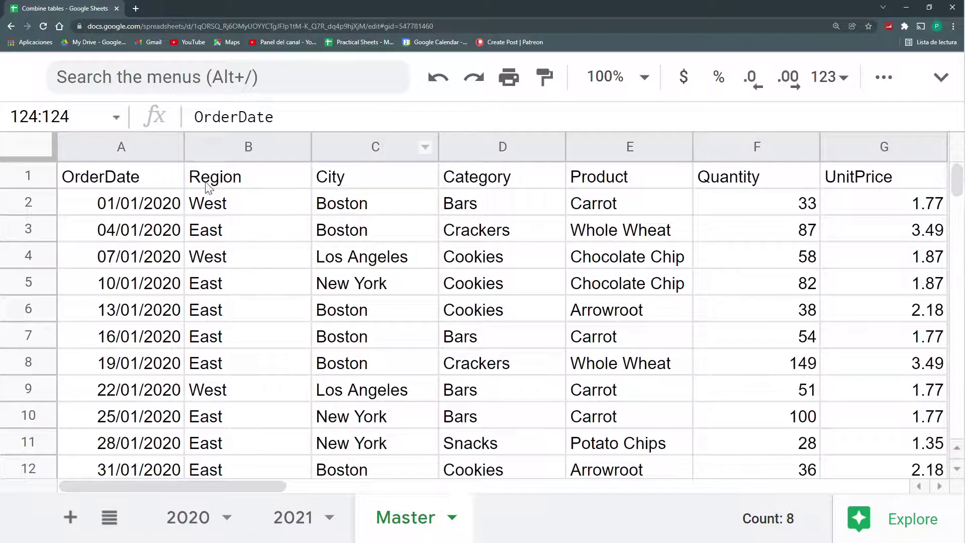
left_click(167, 176)
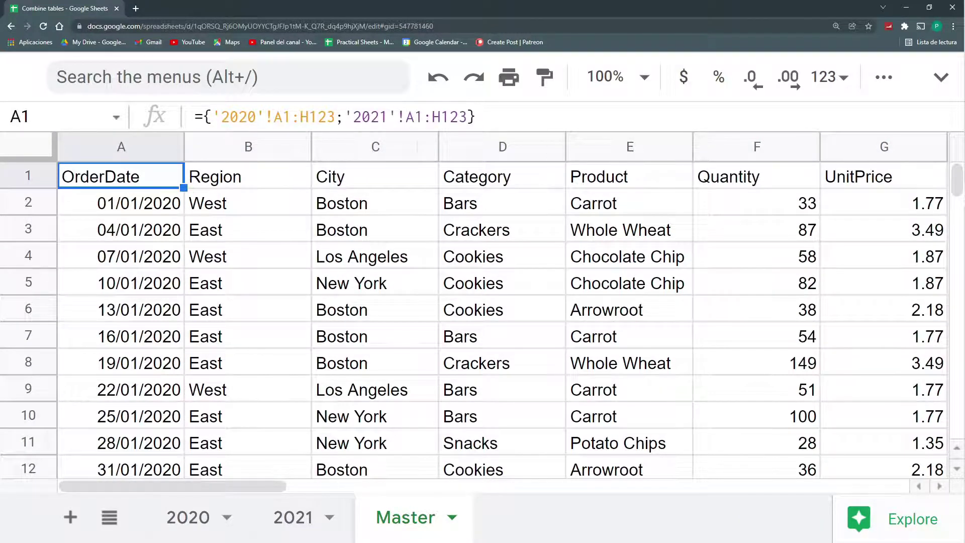
left_click(412, 117)
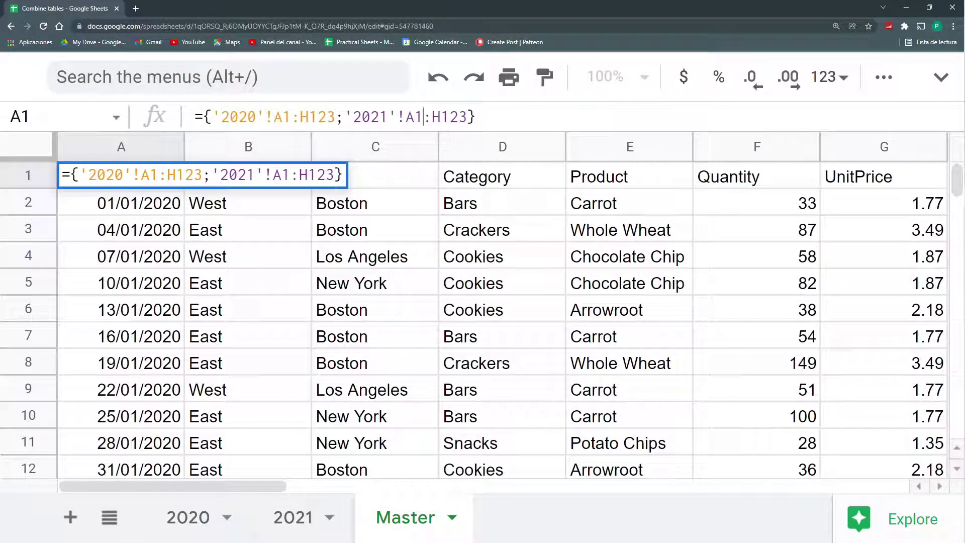
key("BackSpace")
type("2")
key("Return")
scroll(464, 219, "down", 3)
scroll(466, 257, "down", 8)
scroll(470, 272, "down", 8)
scroll(472, 280, "down", 11)
scroll(475, 281, "down", 7)
scroll(477, 276, "down", 11)
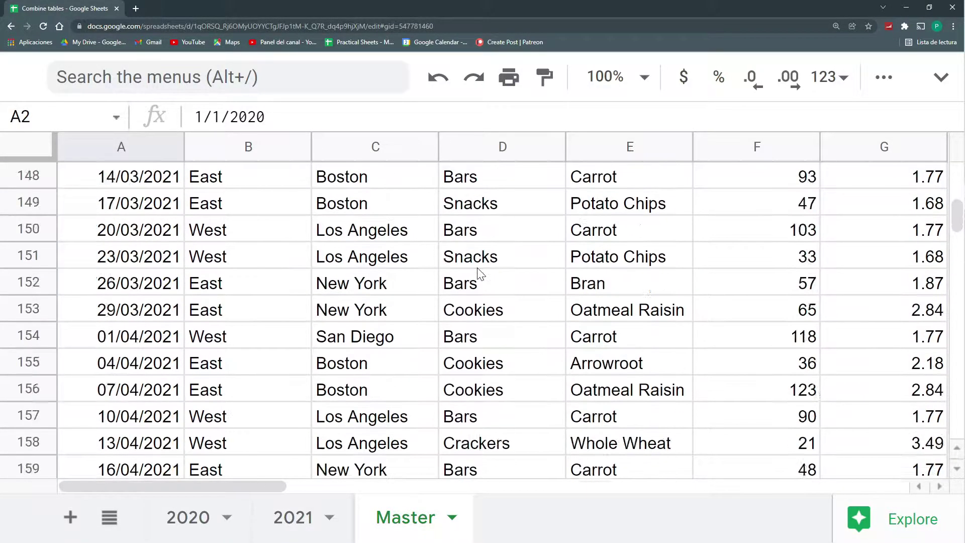
scroll(479, 275, "up", 7)
scroll(482, 273, "up", 3)
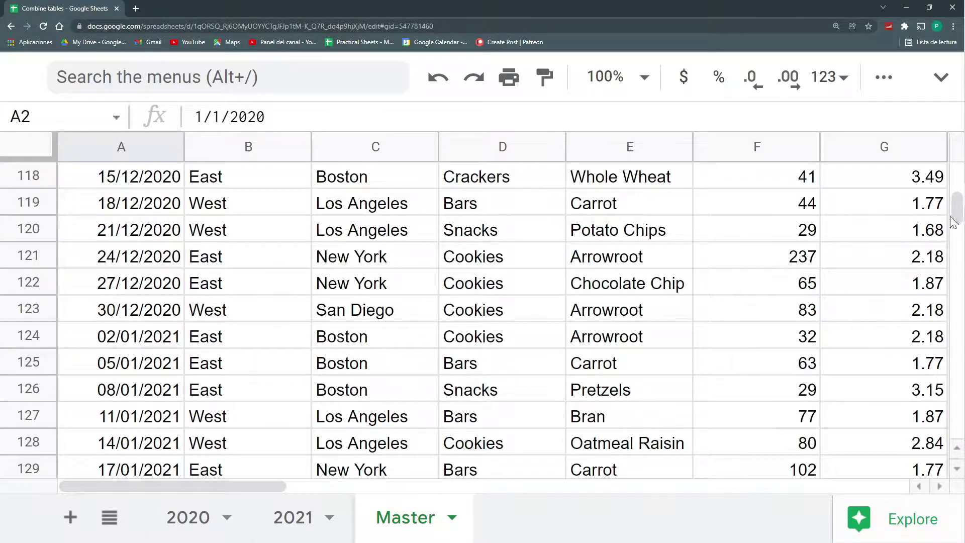
left_click_drag(958, 208, 959, 178)
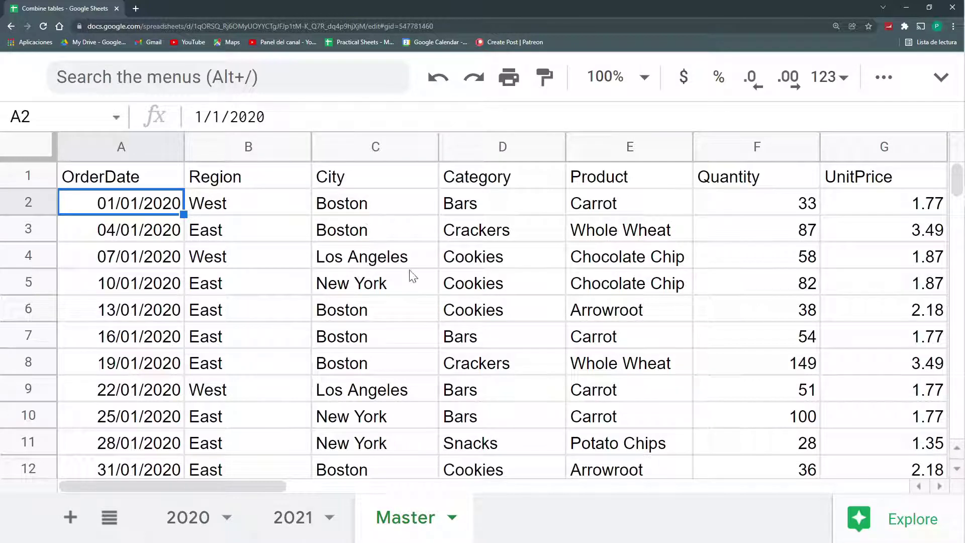
- Autofit column B to Region and clear rows 122–123 on the 2020 sheet
double_click(309, 148)
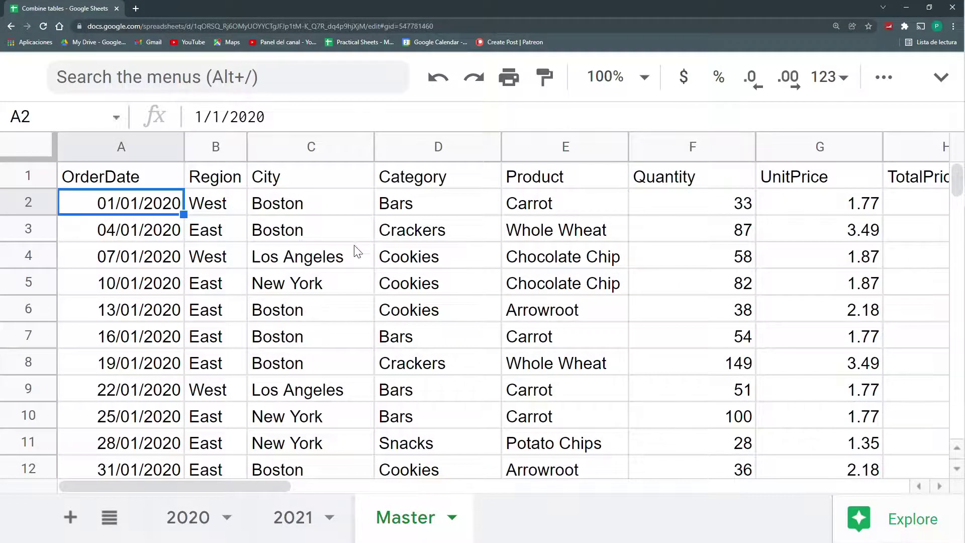
scroll(370, 271, "down", 20)
scroll(227, 332, "down", 5)
scroll(144, 363, "down", 4)
scroll(147, 364, "down", 2)
scroll(132, 355, "down", 5)
scroll(117, 343, "down", 3)
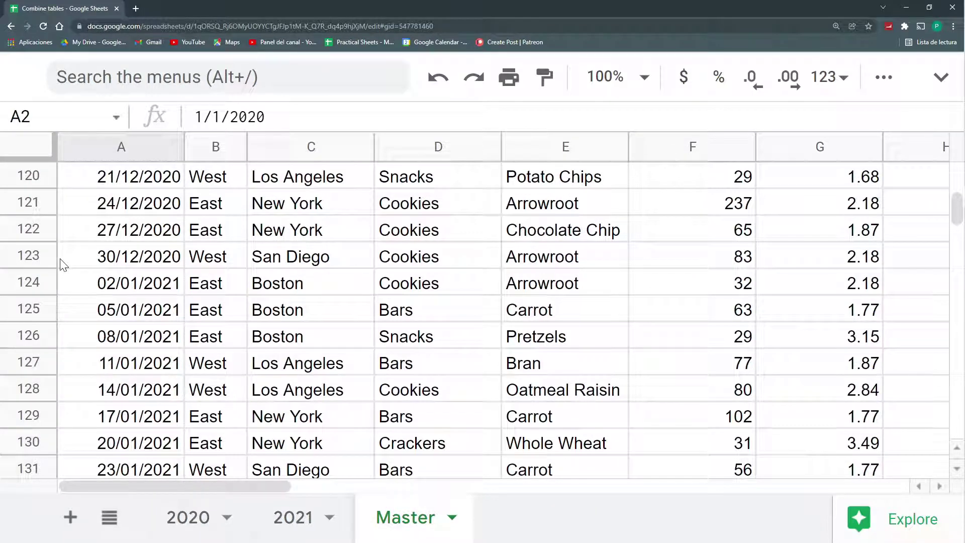
left_click(193, 518)
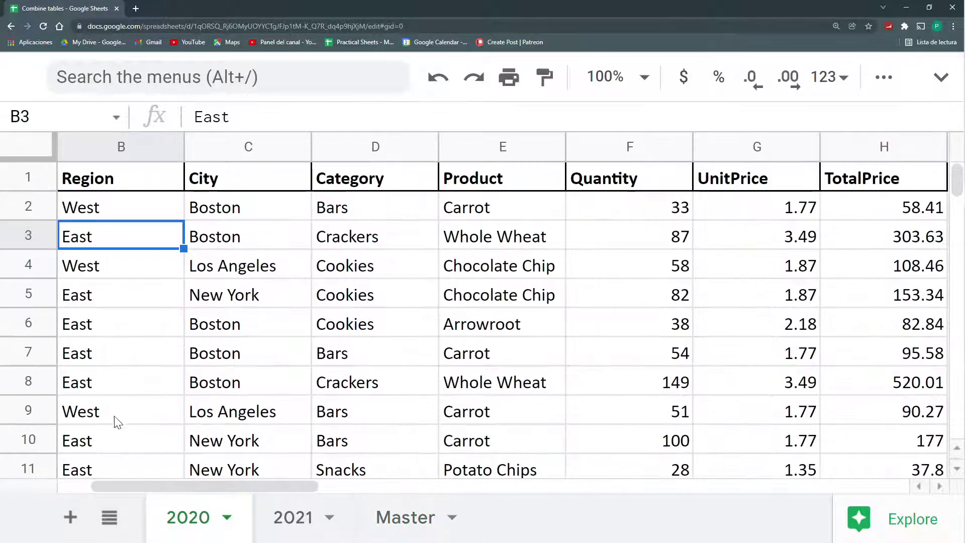
scroll(123, 419, "down", 5)
scroll(128, 440, "down", 12)
scroll(128, 438, "down", 18)
scroll(127, 448, "down", 5)
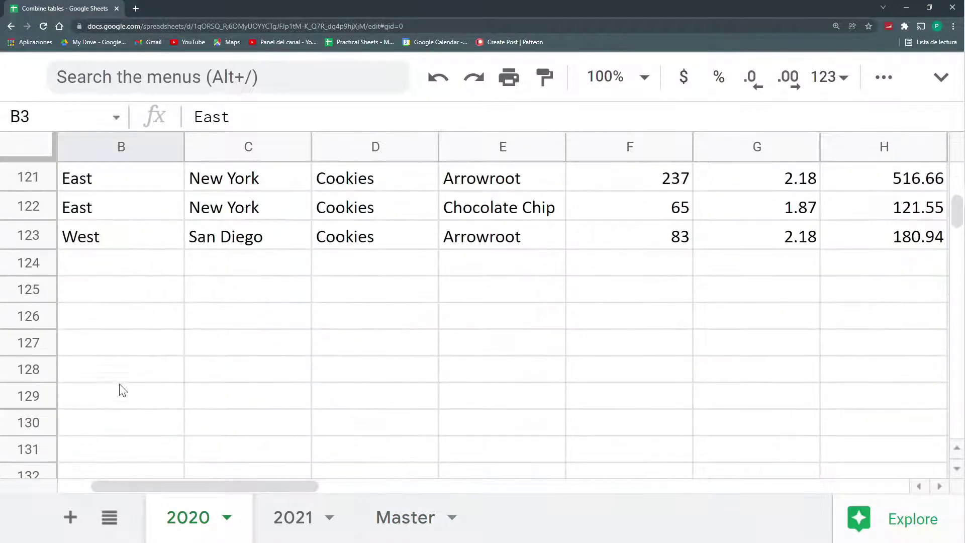
left_click_drag(41, 247, 454, 297)
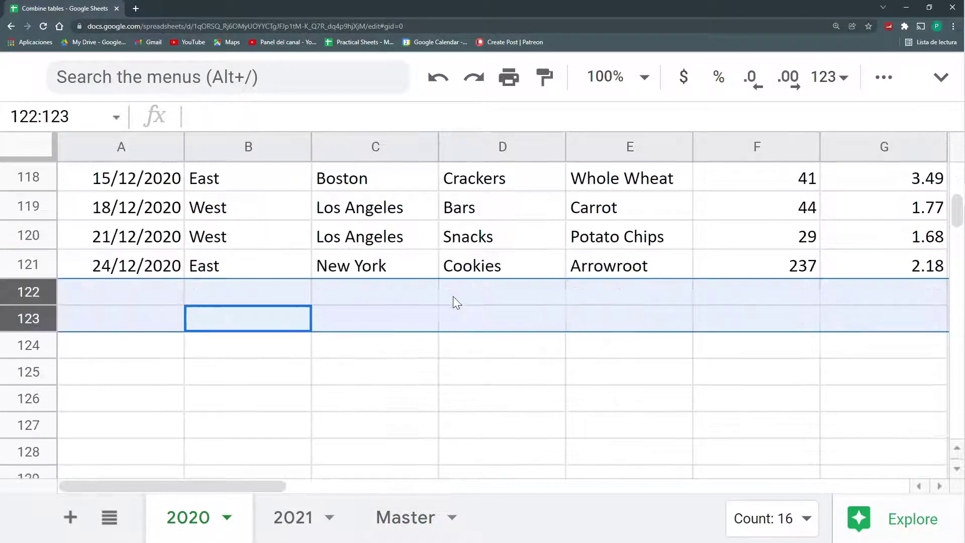
key("Delete")
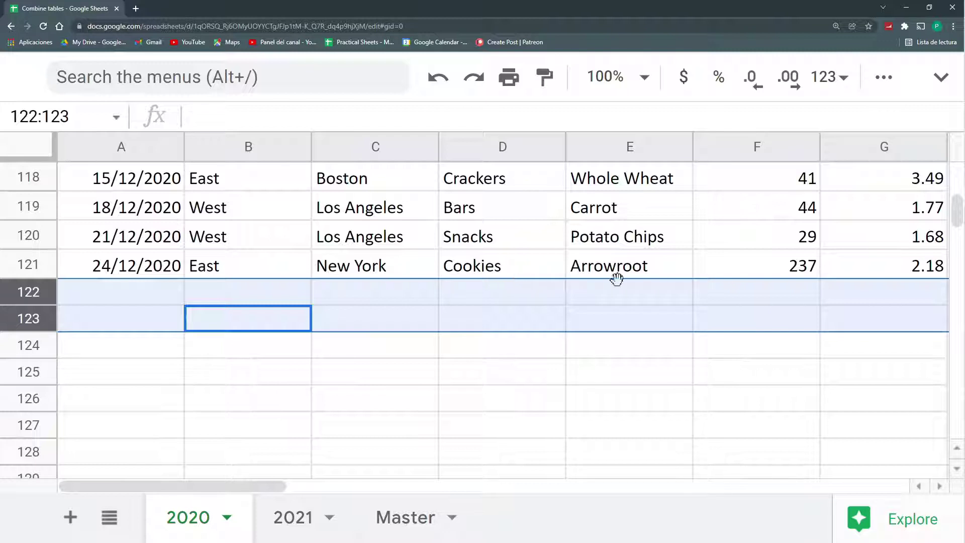
- Back on Master, inspect the blank rows 122–123 left between the two years
left_click(369, 502)
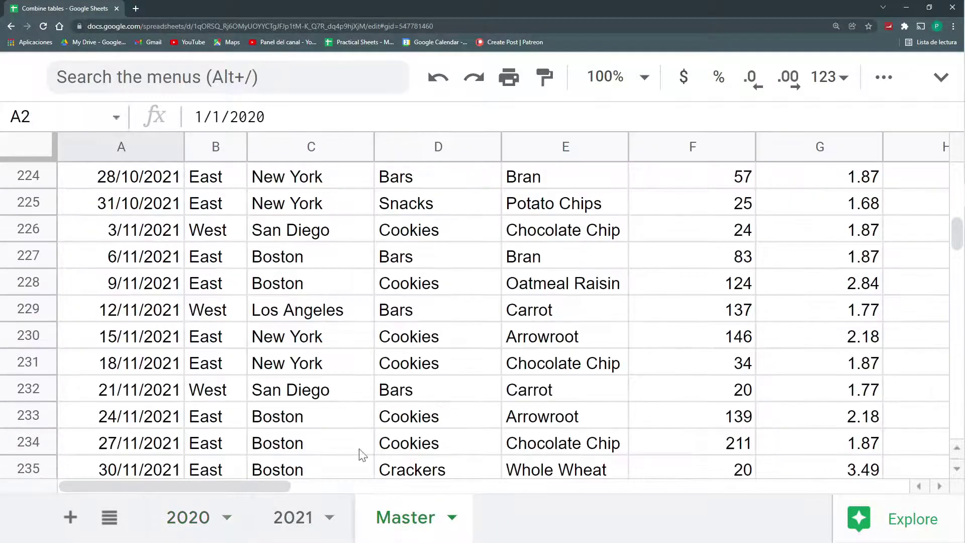
scroll(358, 355, "up", 7)
scroll(314, 331, "up", 9)
scroll(315, 331, "up", 14)
scroll(314, 331, "up", 7)
scroll(314, 330, "down", 1)
mouse_move(171, 396)
left_mouse_down()
mouse_move(708, 372)
mouse_move(781, 408)
left_mouse_up()
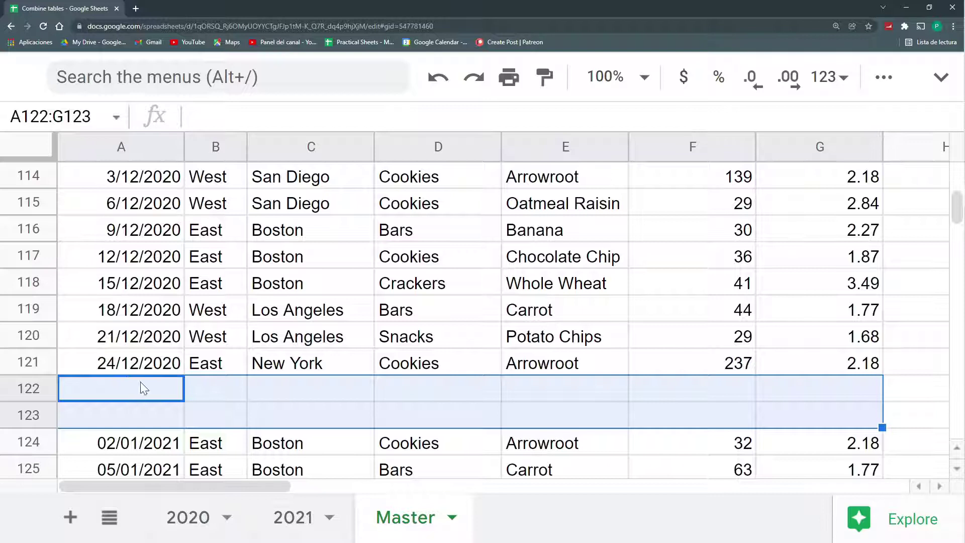
left_click(87, 420)
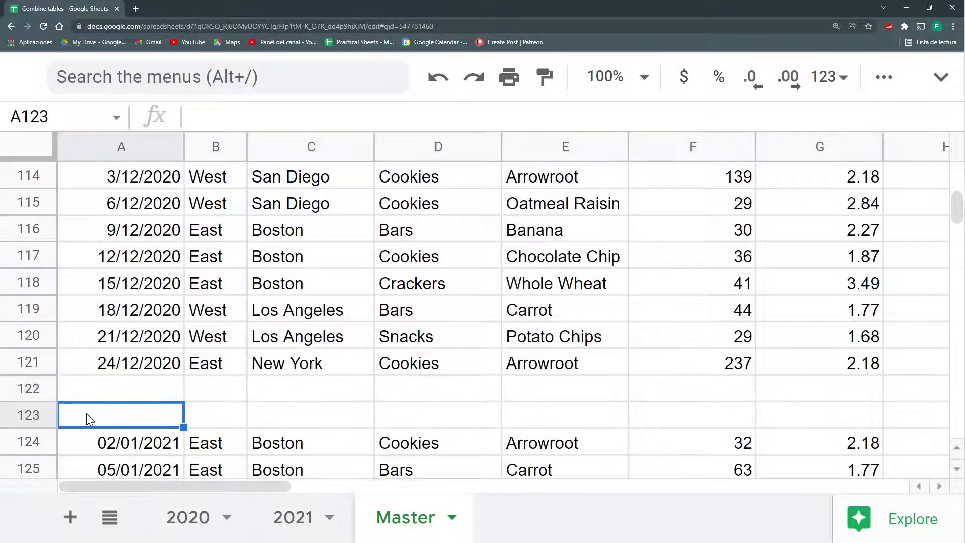
scroll(98, 413, "down", 20)
scroll(112, 408, "down", 3)
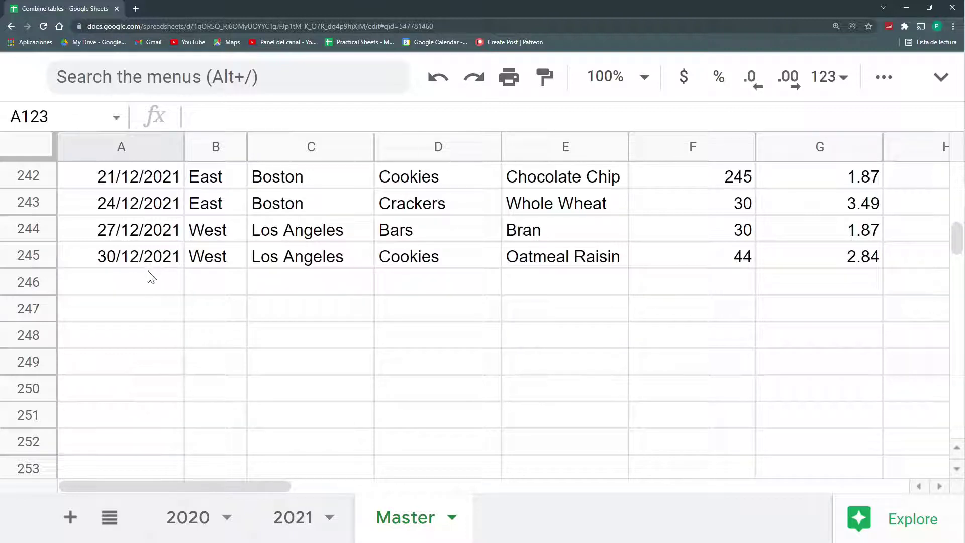
- Enter a new 2021 order in row 124: 24/12/2021, East, Miami, New Product
left_click(283, 519)
scroll(189, 384, "down", 2)
scroll(155, 347, "up", 2)
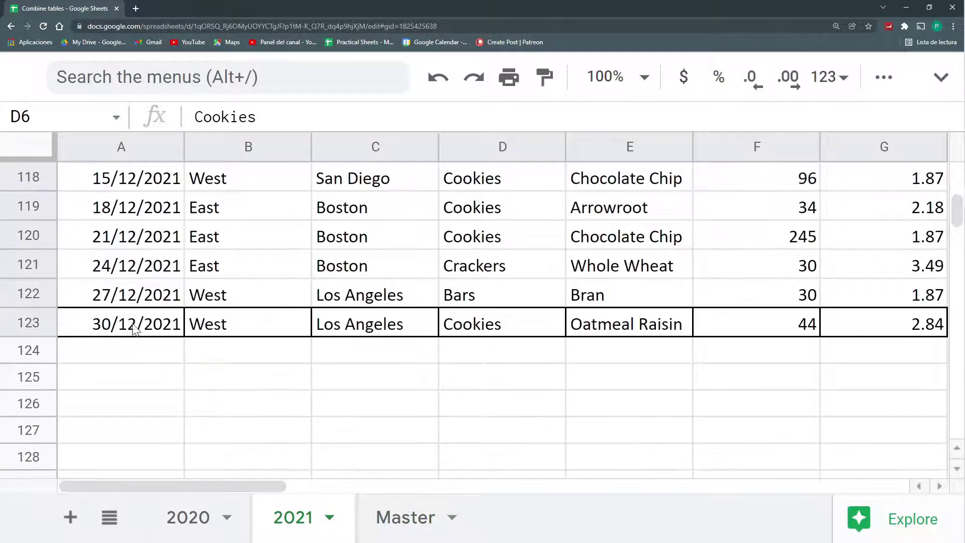
left_click(135, 360)
type("24/12/2021")
key("Tab")
type("E")
key("Tab")
type("Miami")
key("Tab")
type("New Product")
key("Return")
- Return to Master and reopen the A1 stacking formula for editing
left_click(403, 517)
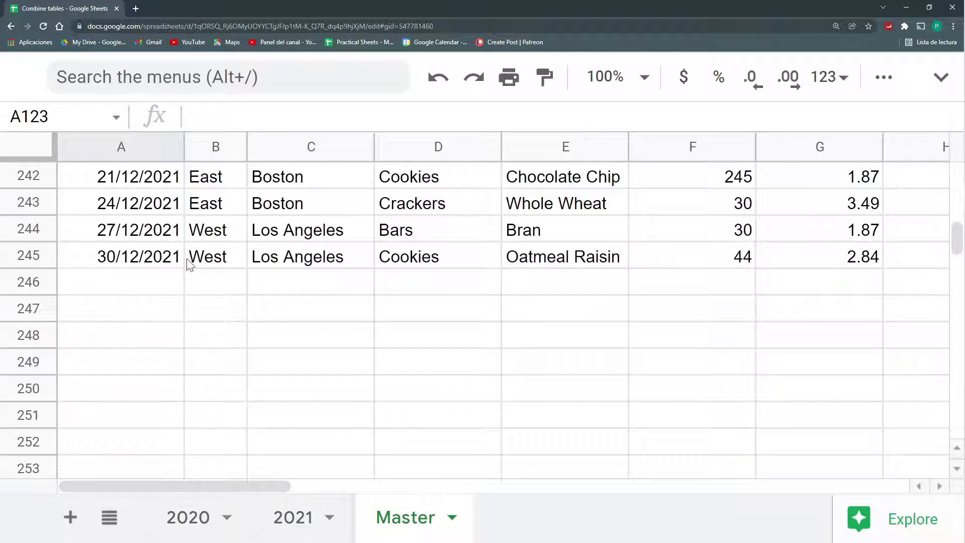
scroll(405, 207, "up", 20)
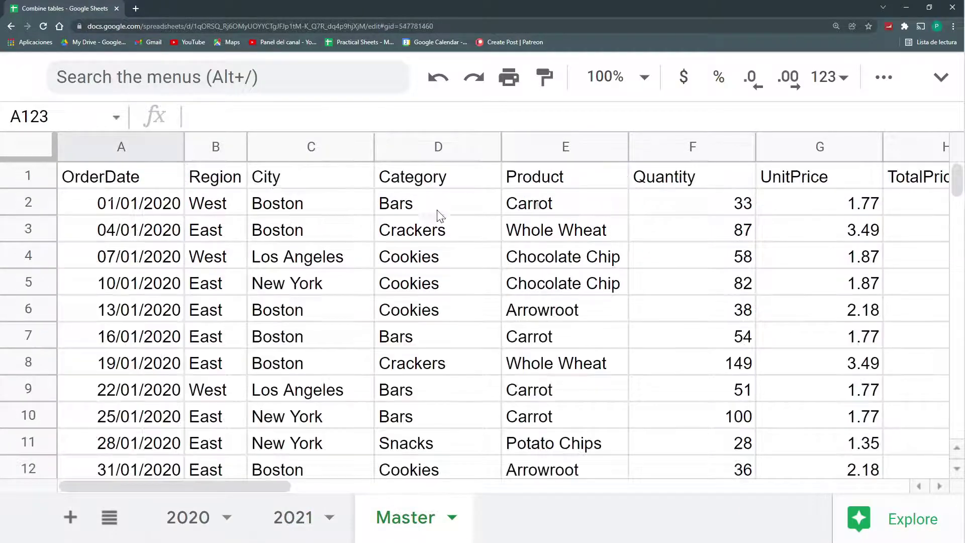
left_click(147, 179)
left_click_drag(335, 117, 284, 118)
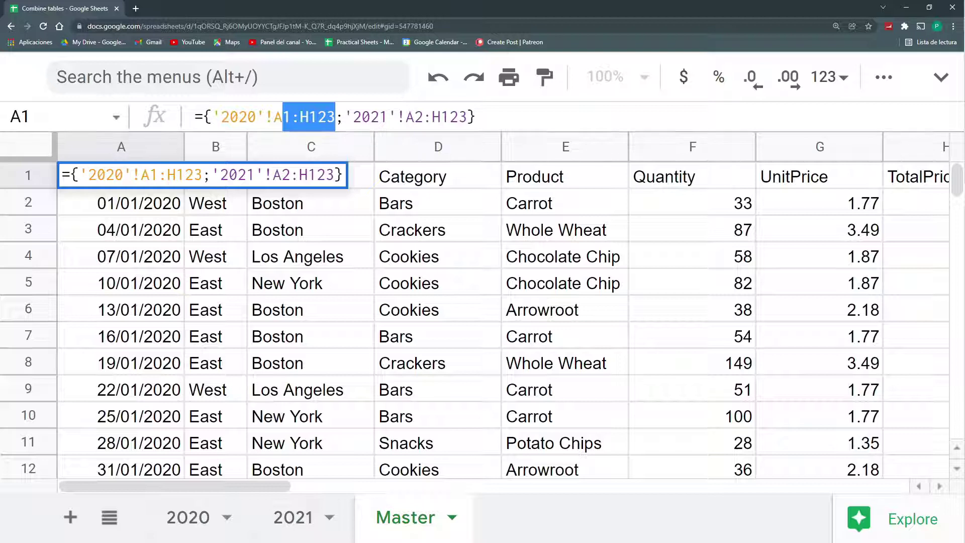
- Remove the 123 row limits so A1 reads ={'2020'!A1:H;'2021'!A2:H}
left_click(320, 117)
left_click_drag(336, 116, 309, 117)
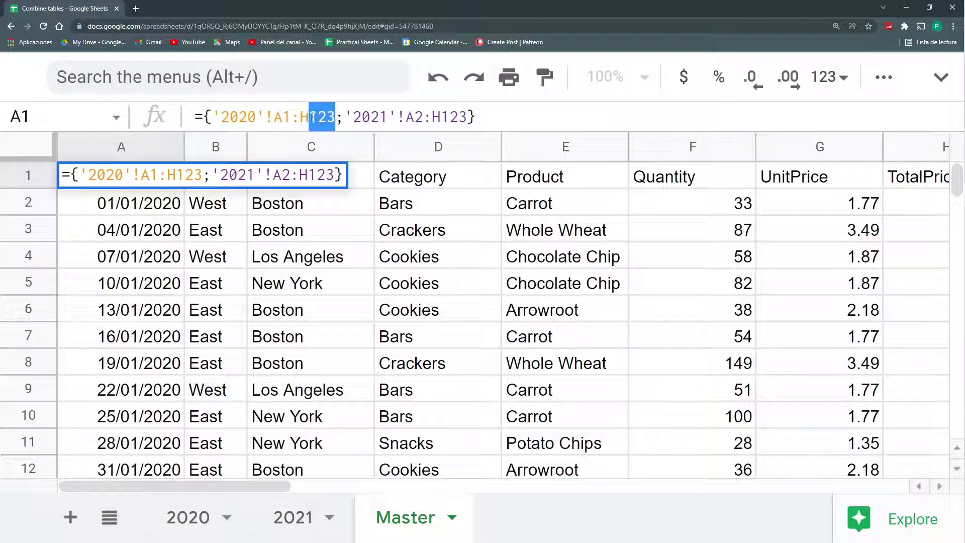
key("BackSpace")
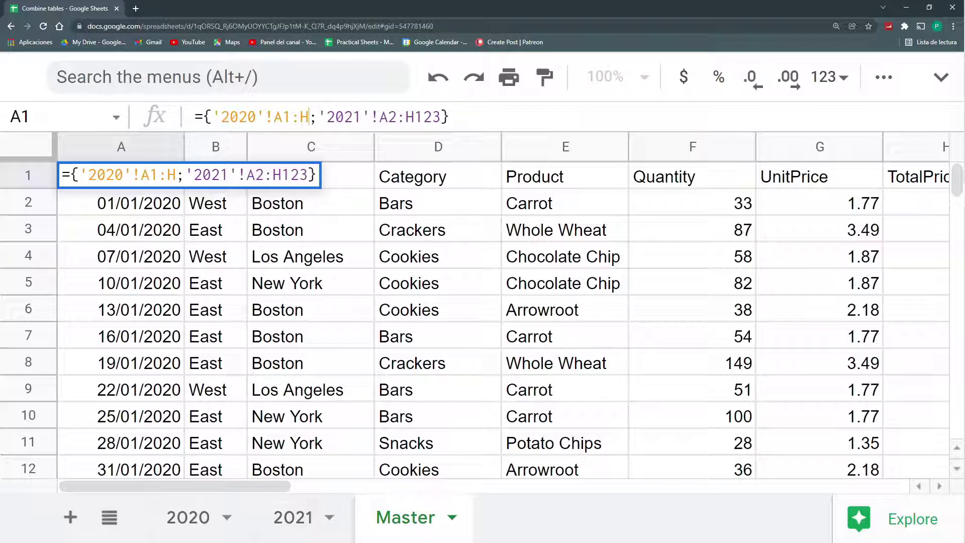
left_click_drag(214, 117, 290, 118)
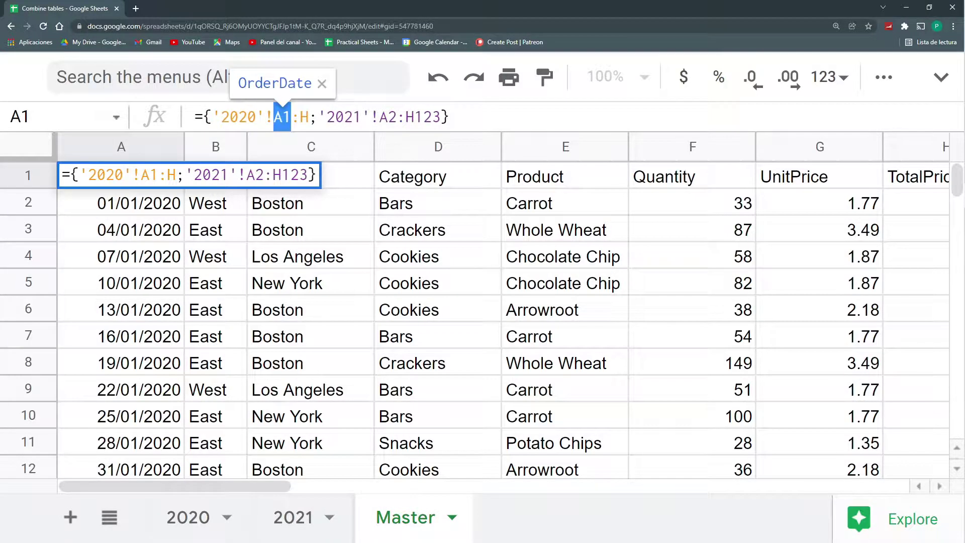
left_click_drag(301, 117, 309, 117)
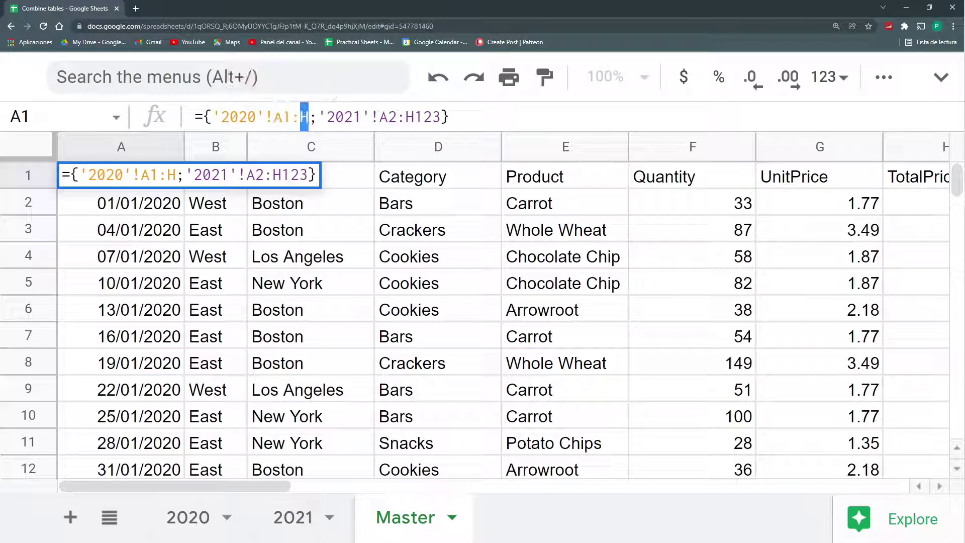
left_click(197, 536)
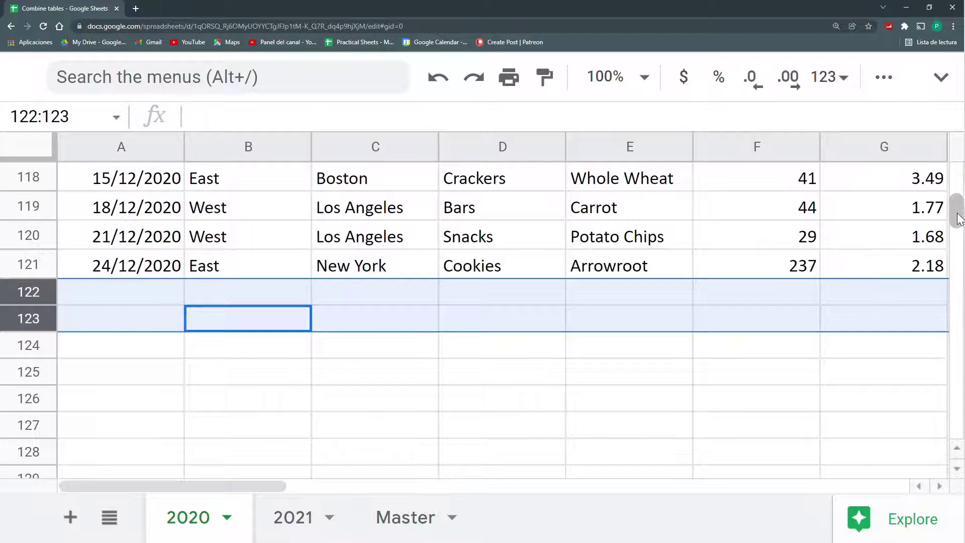
mouse_move(958, 220)
left_mouse_down()
mouse_move(958, 430)
mouse_move(947, 187)
mouse_move(955, 168)
left_mouse_up()
left_click(405, 518)
left_click(446, 116)
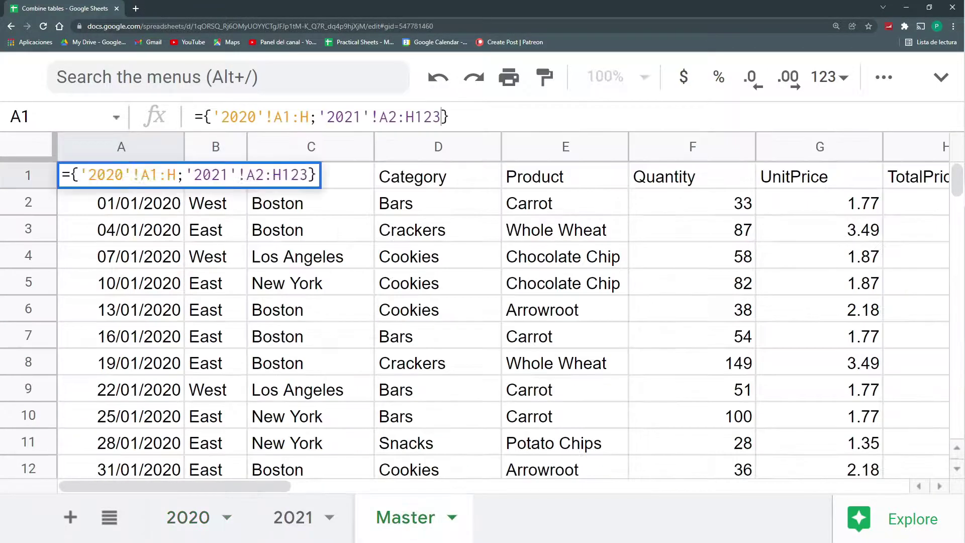
key("BackSpace")
key("BackSpace")
key("BackSpace")
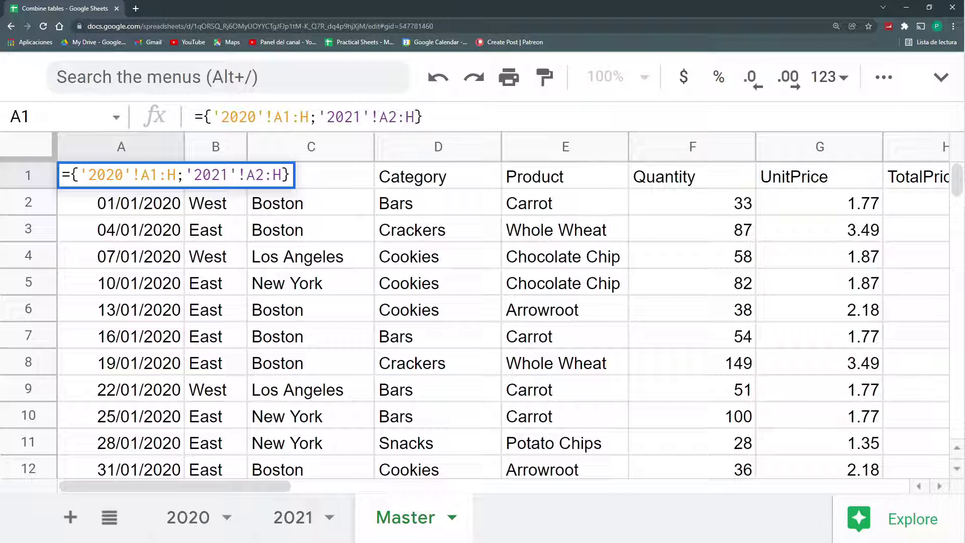
- Commit the open-ended stacking formula and check the new Miami order at row 1123
key("Return")
left_click_drag(952, 172, 942, 198)
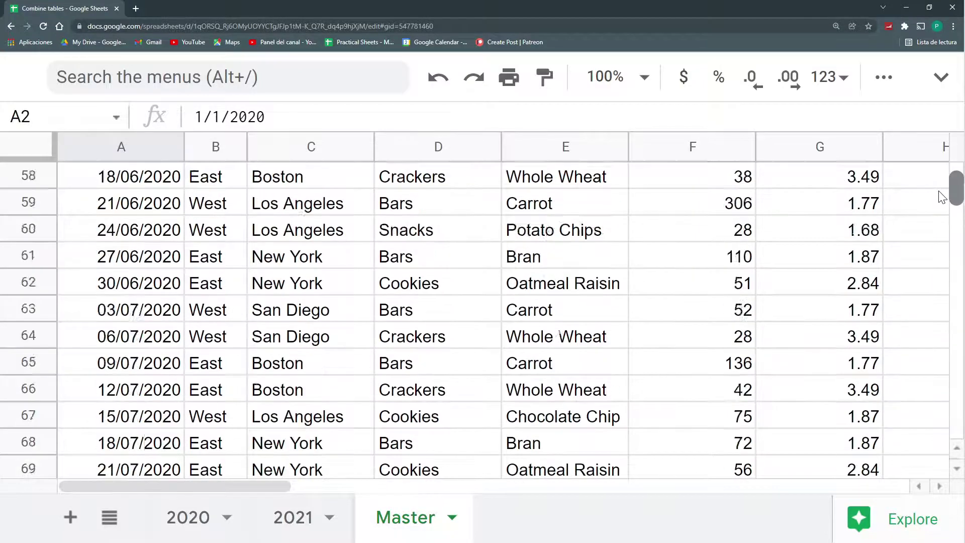
left_click_drag(941, 198, 933, 201)
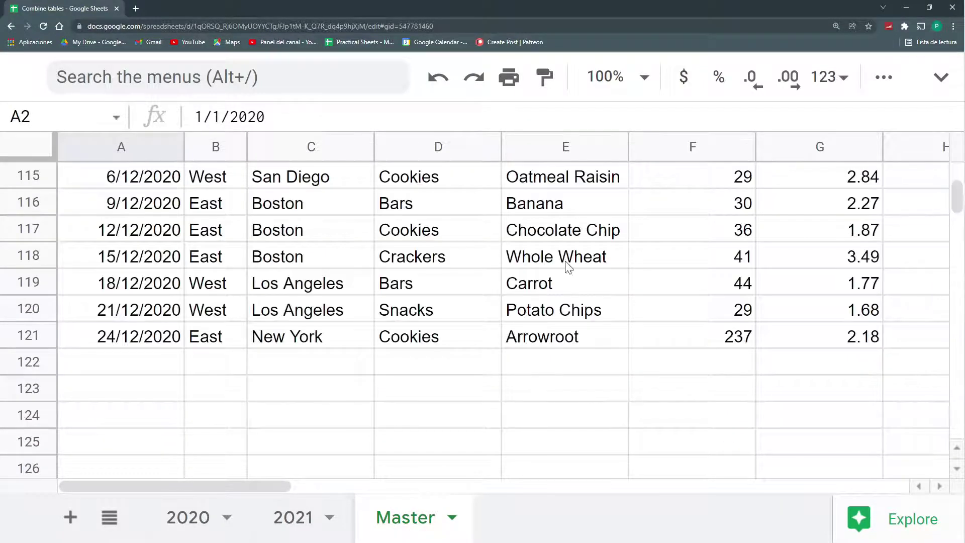
scroll(332, 340, "down", 2)
scroll(331, 335, "down", 5)
scroll(335, 336, "down", 2)
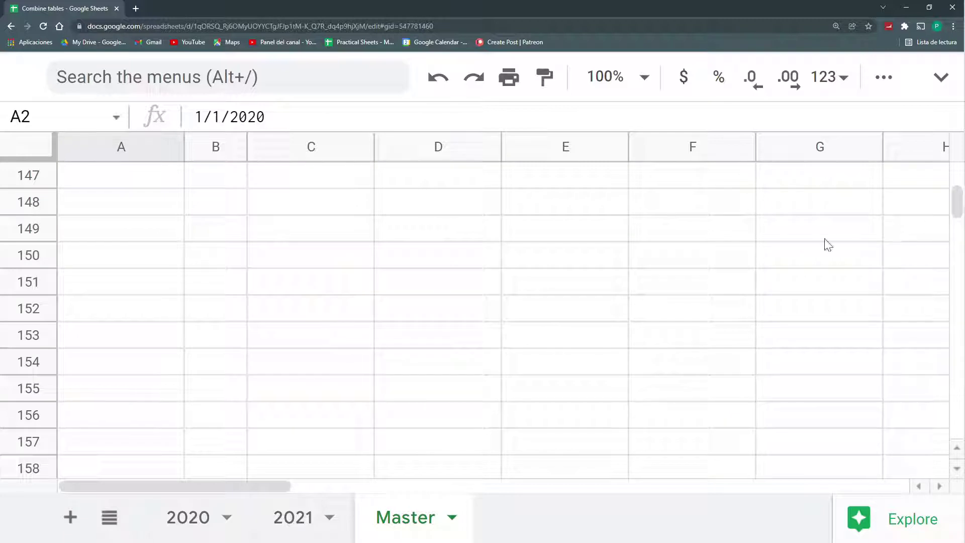
mouse_move(955, 201)
left_mouse_down()
mouse_move(958, 349)
mouse_move(958, 337)
left_mouse_up()
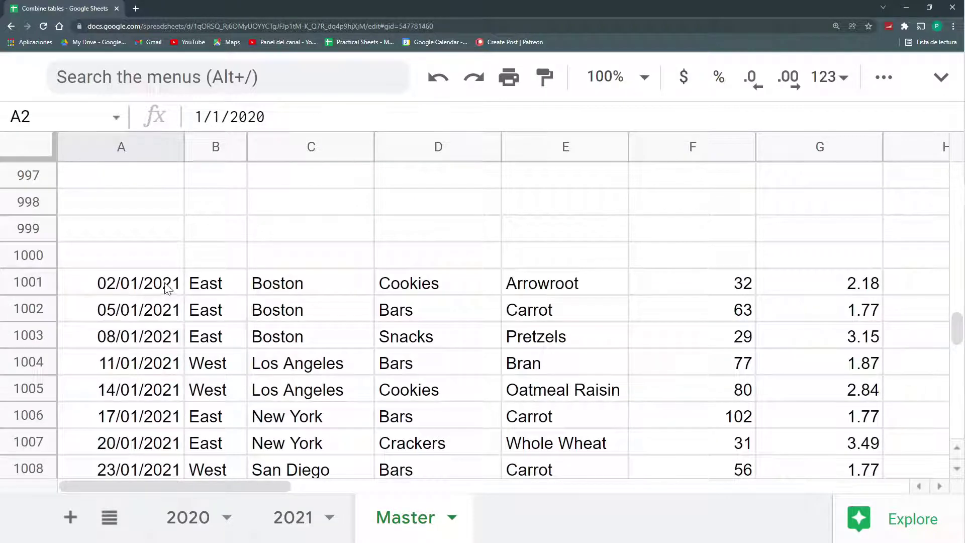
scroll(167, 288, "down", 2)
scroll(167, 288, "down", 5)
scroll(167, 289, "down", 15)
scroll(169, 290, "down", 19)
scroll(171, 291, "up", 1)
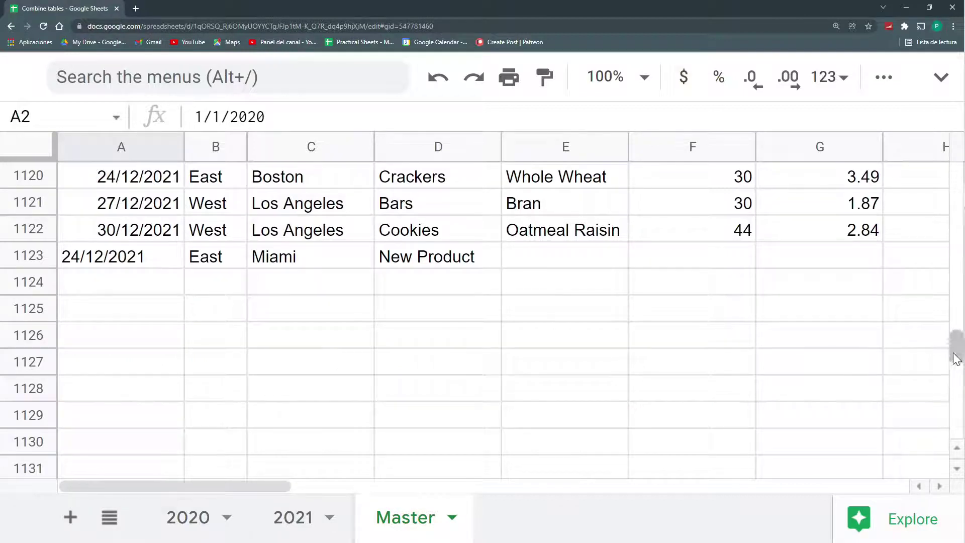
mouse_move(956, 352)
left_mouse_down()
mouse_move(952, 443)
mouse_move(954, 177)
left_mouse_up()
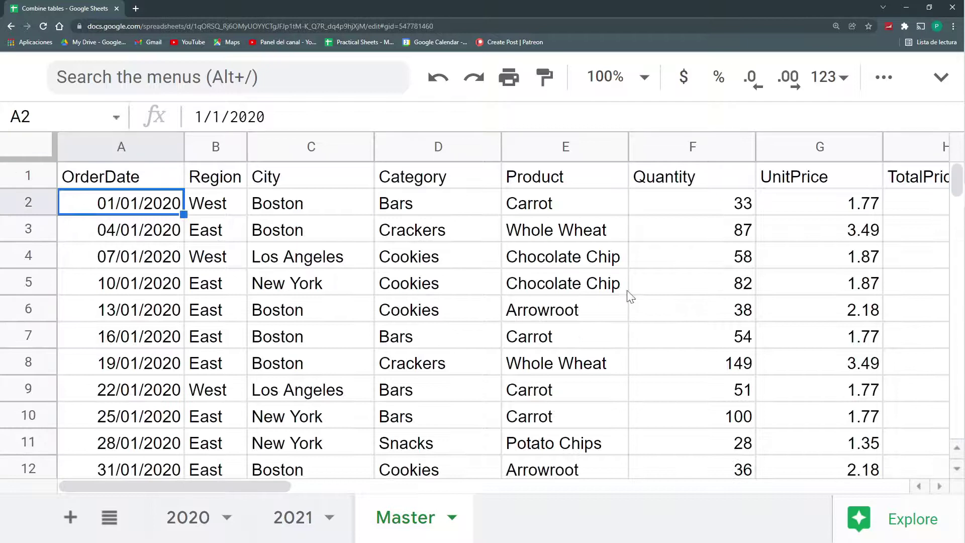
scroll(474, 354, "down", 2)
scroll(494, 356, "down", 7)
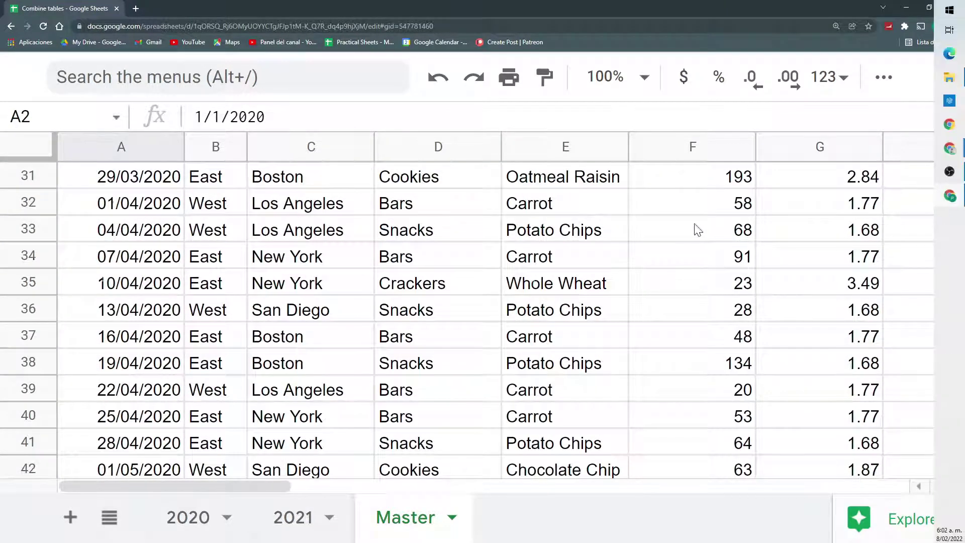
left_click(958, 200)
mouse_move(958, 200)
left_mouse_down()
mouse_move(960, 213)
mouse_move(958, 170)
left_mouse_up()
- Wrap A1 in SORT: =SORT({'2020'!A1:H;'2021'!A2:H}), putting 01/01/2020 first
left_click(111, 174)
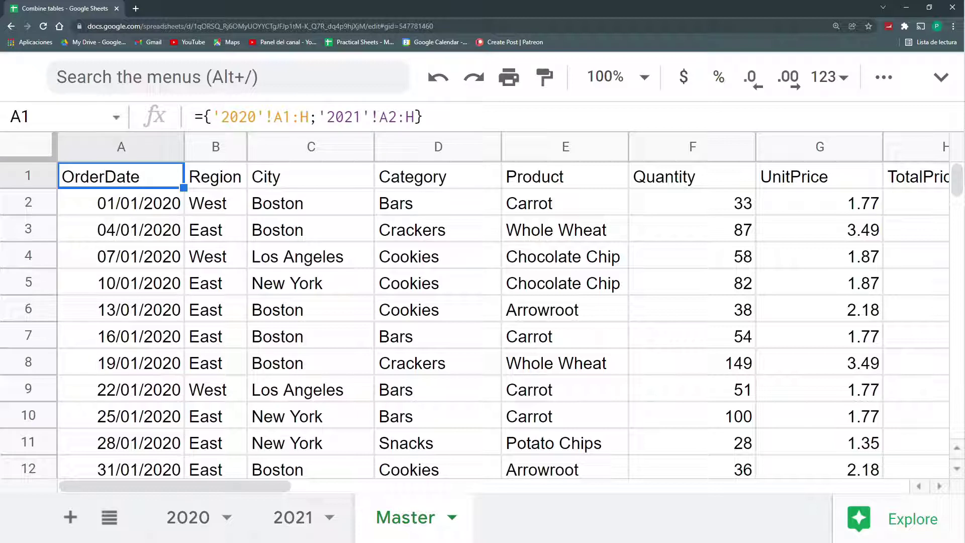
left_click(199, 117)
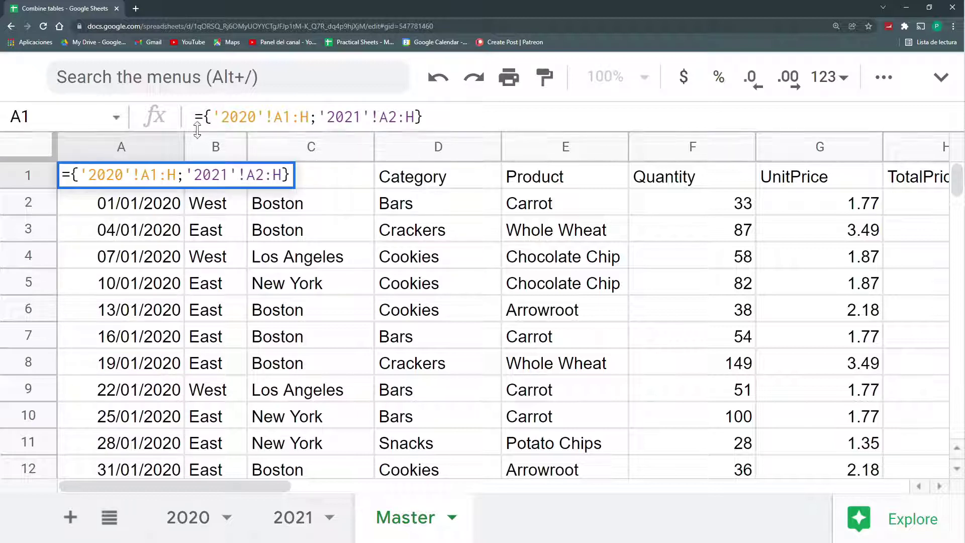
type("S")
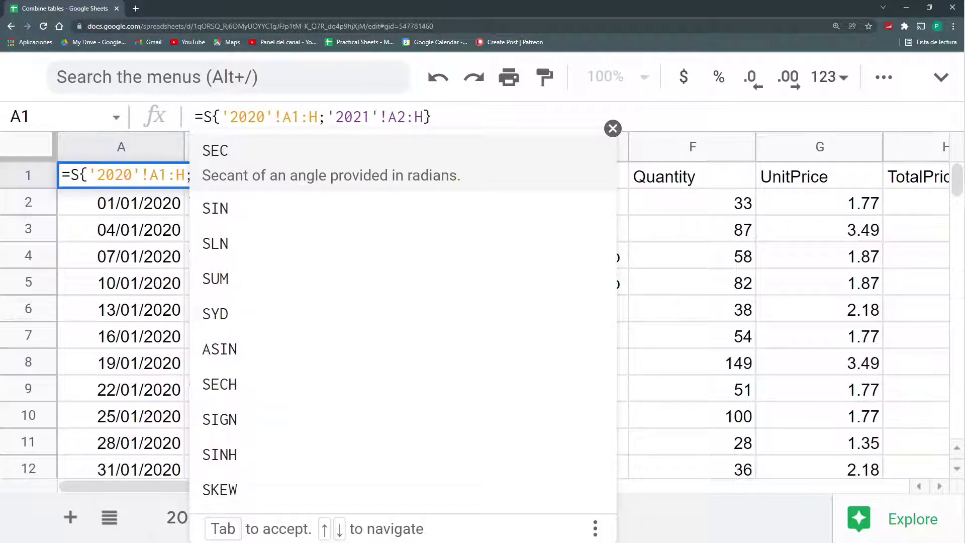
left_click(614, 128)
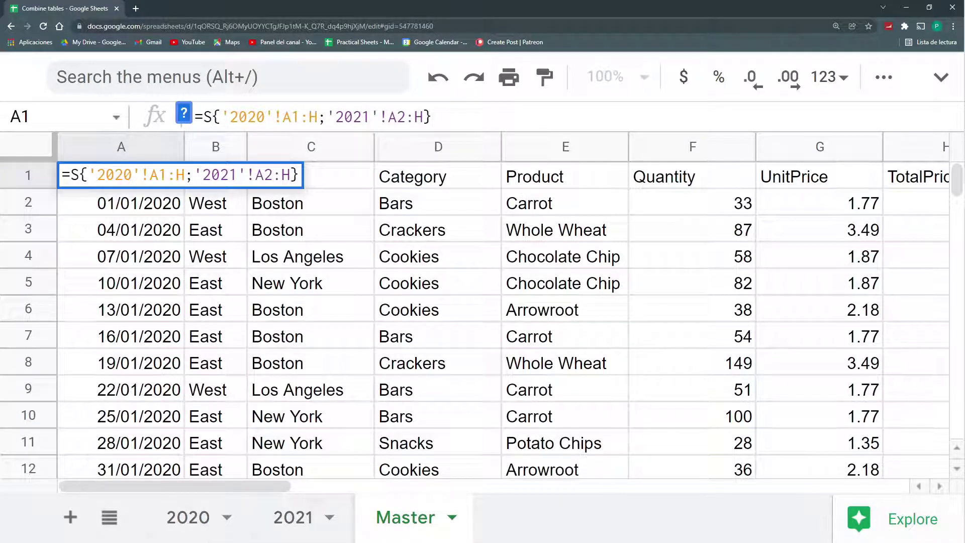
type("ORT")
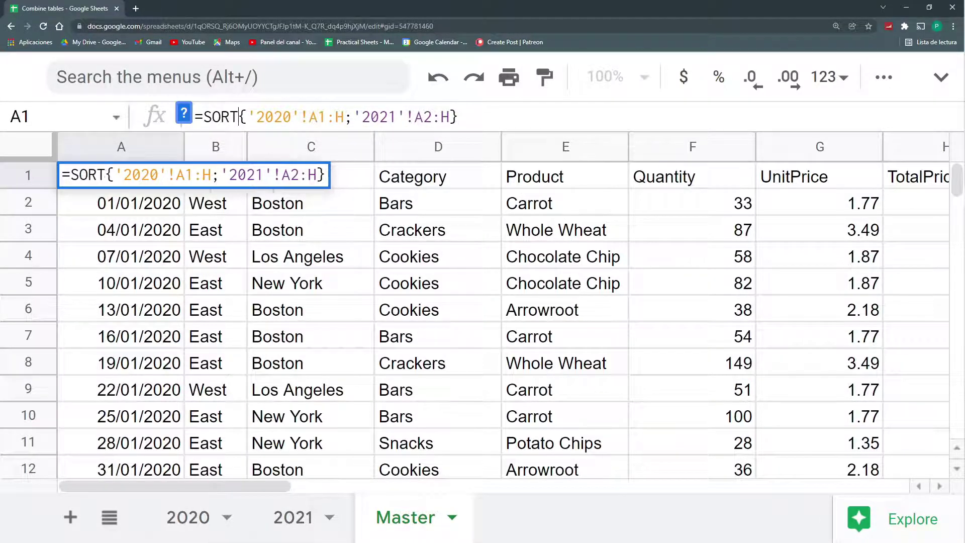
type("(")
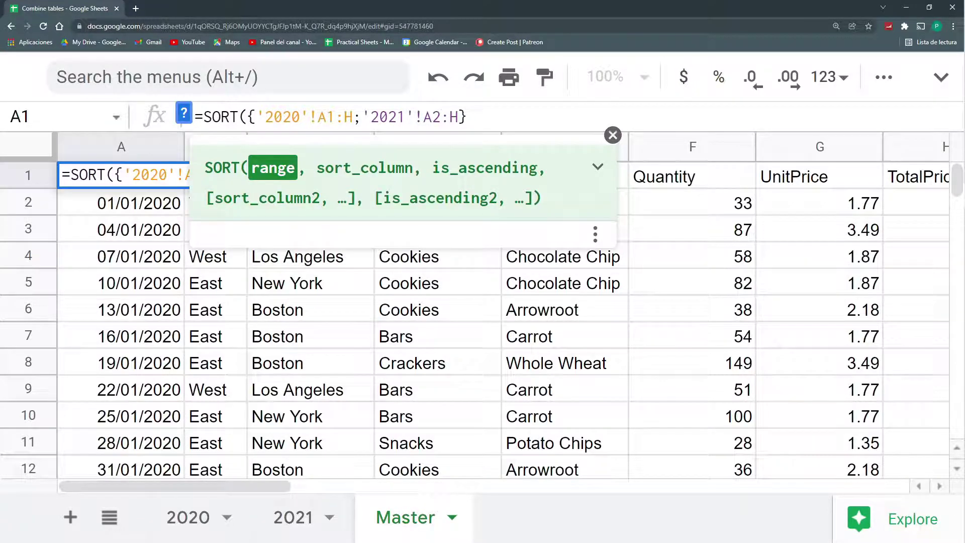
key("Return")
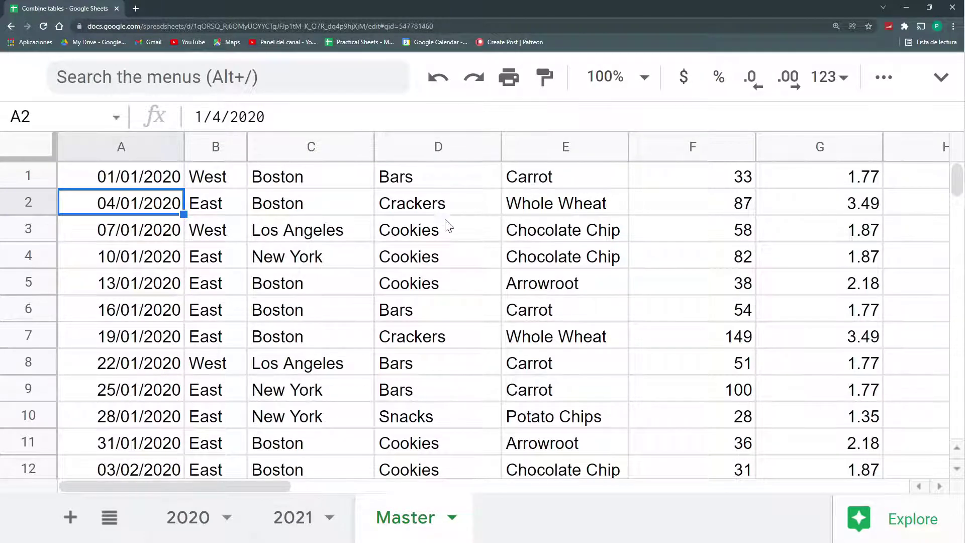
scroll(448, 226, "down", 1)
scroll(452, 230, "down", 5)
scroll(454, 233, "down", 8)
scroll(457, 231, "up", 7)
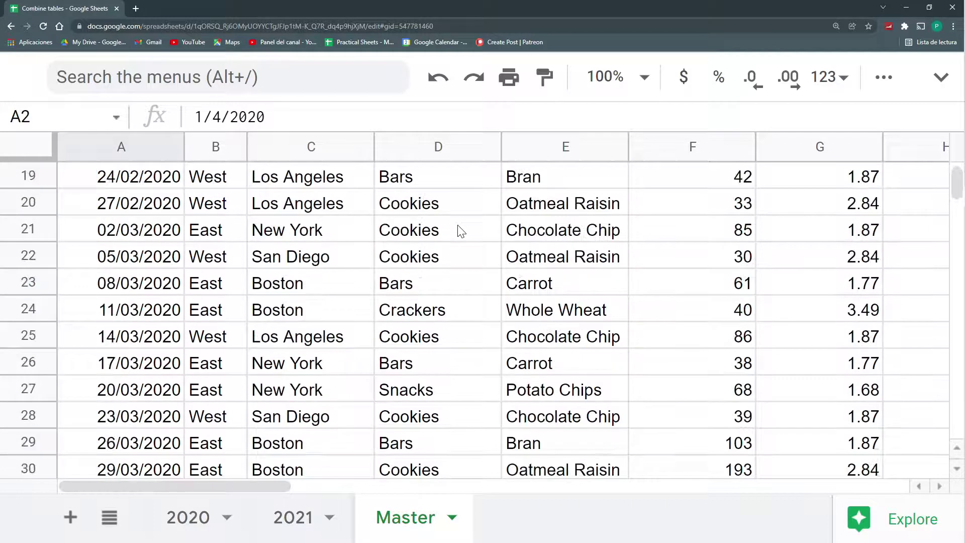
scroll(458, 230, "up", 6)
scroll(459, 226, "down", 2)
scroll(462, 228, "down", 3)
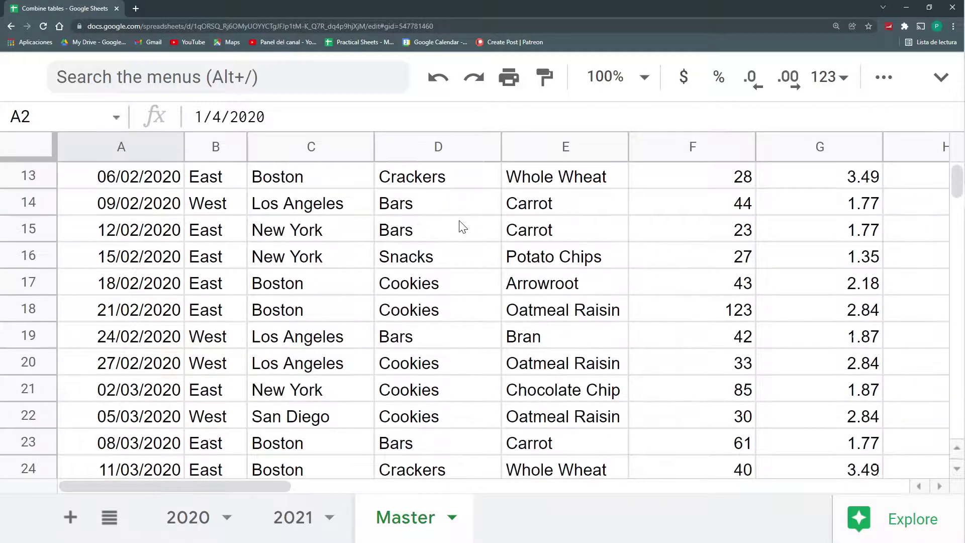
scroll(462, 228, "down", 4)
scroll(460, 227, "down", 3)
scroll(460, 226, "down", 4)
scroll(463, 228, "down", 5)
scroll(463, 228, "down", 7)
scroll(462, 226, "down", 8)
scroll(462, 226, "down", 9)
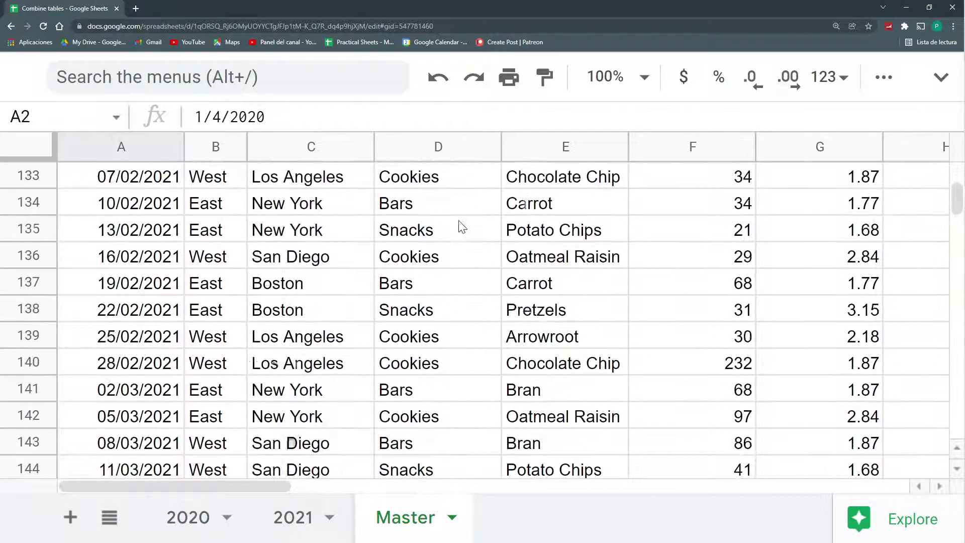
scroll(462, 227, "down", 11)
scroll(460, 229, "down", 7)
scroll(458, 230, "down", 10)
scroll(459, 230, "down", 11)
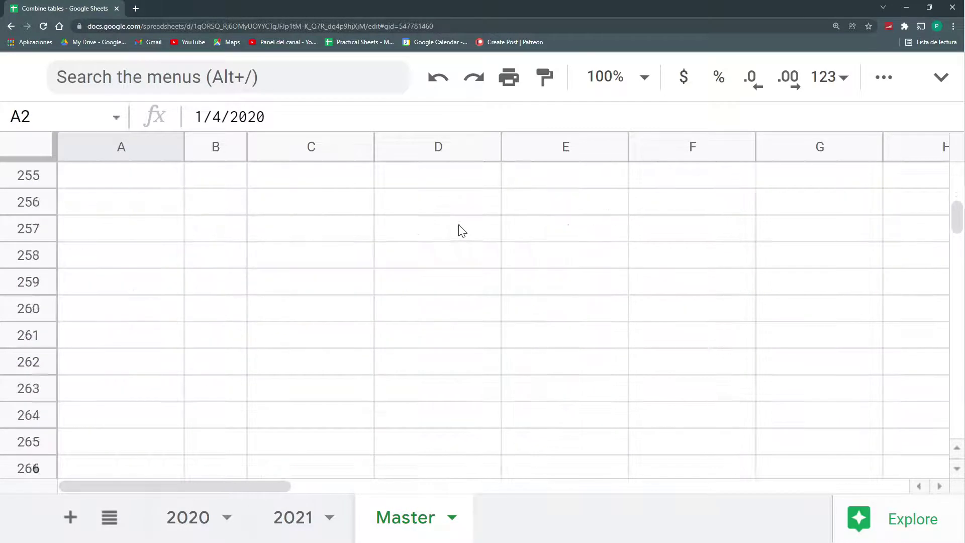
scroll(310, 262, "up", 7)
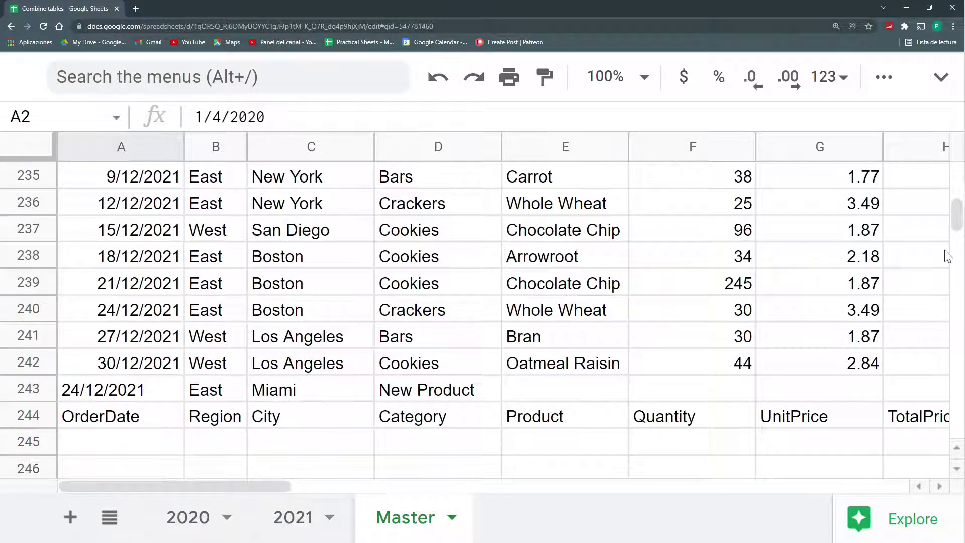
left_click_drag(960, 221, 957, 185)
- Undo the SORT edit so A1 returns to ={'2020'!A1:H;'2021'!A2:H} with headers on top
left_click(156, 188)
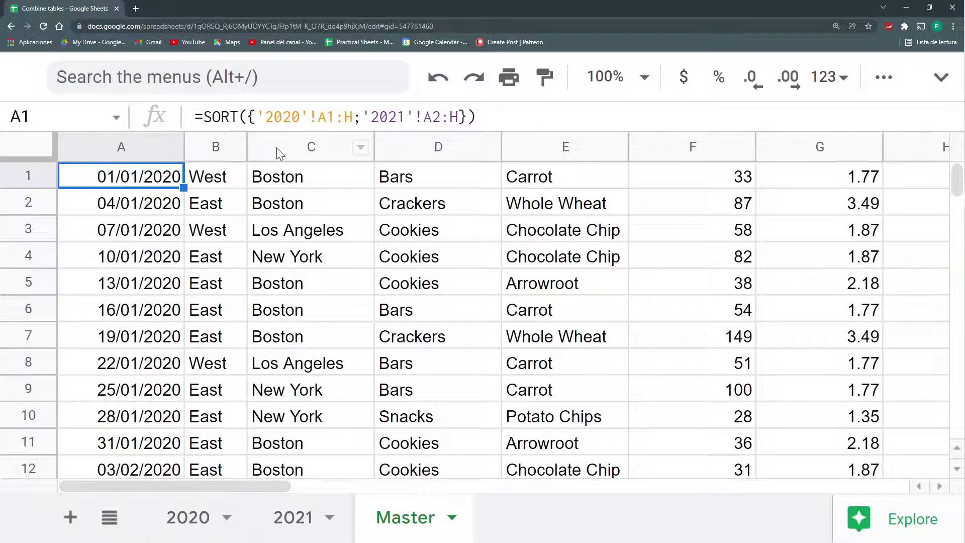
key("ctrl+z")
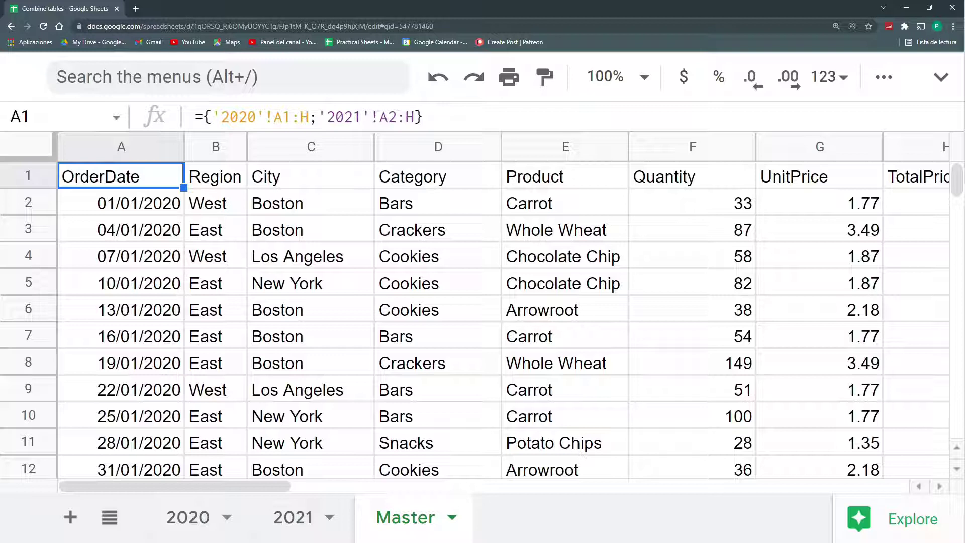
- Change A1 to =SORT({'2020'!A2:H;'2021'!A2:H}) so headers are excluded
key("F2")
left_click_drag(281, 117, 289, 117)
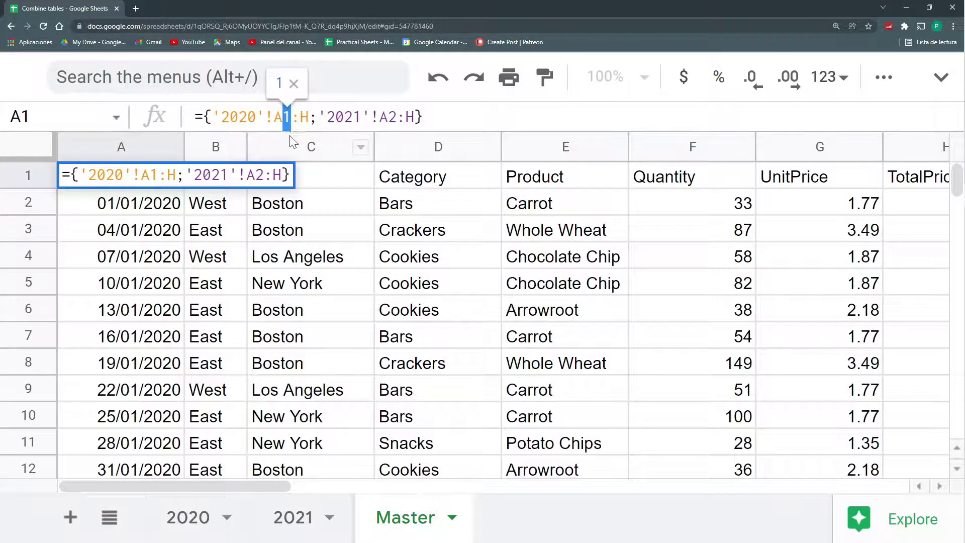
type("2")
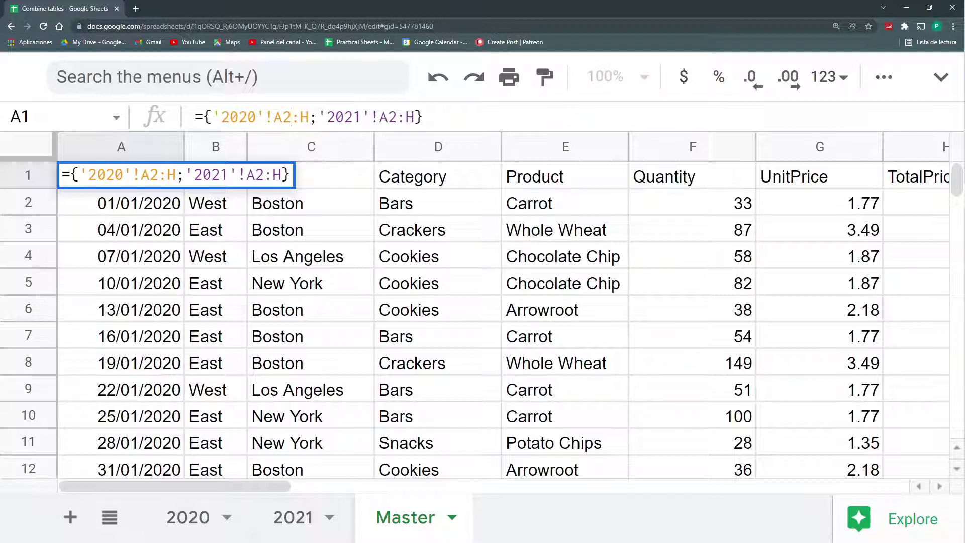
type("SORT(")
key("Return")
- Move the SORT formula from A1 down to A2, leaving row 1 empty
key("Up")
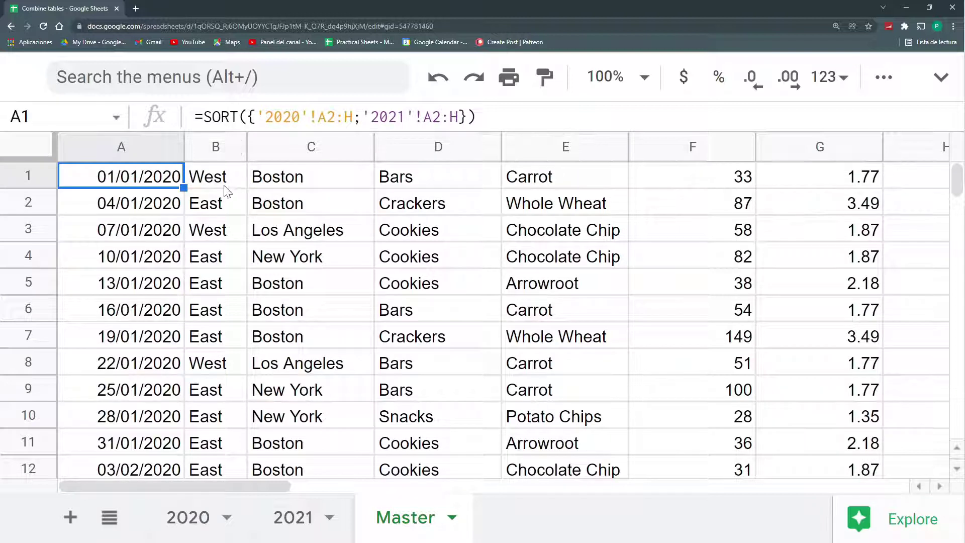
left_click_drag(146, 161, 148, 191)
left_click(147, 174)
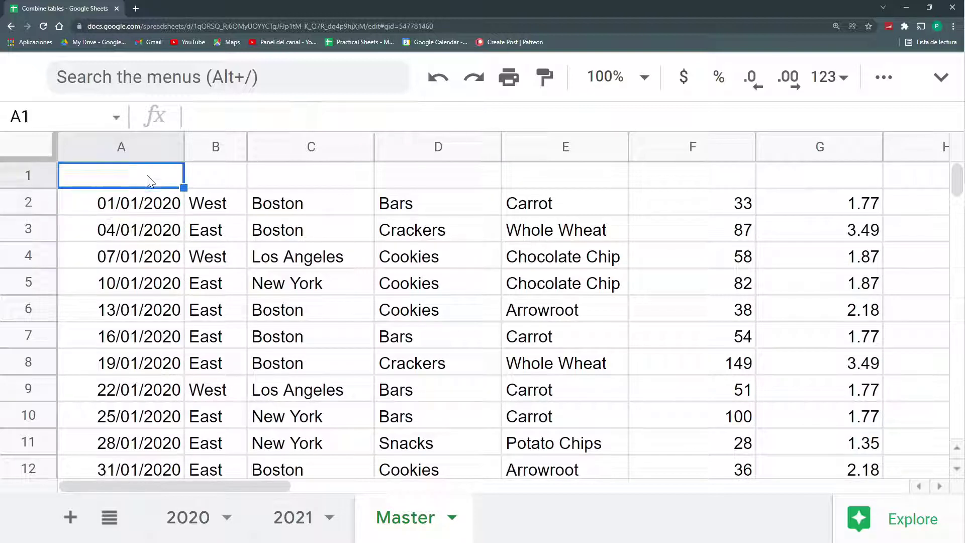
- Copy the 2020 header row into Master row 1, then undo the paste
left_click(198, 520)
left_click_drag(148, 189, 833, 181)
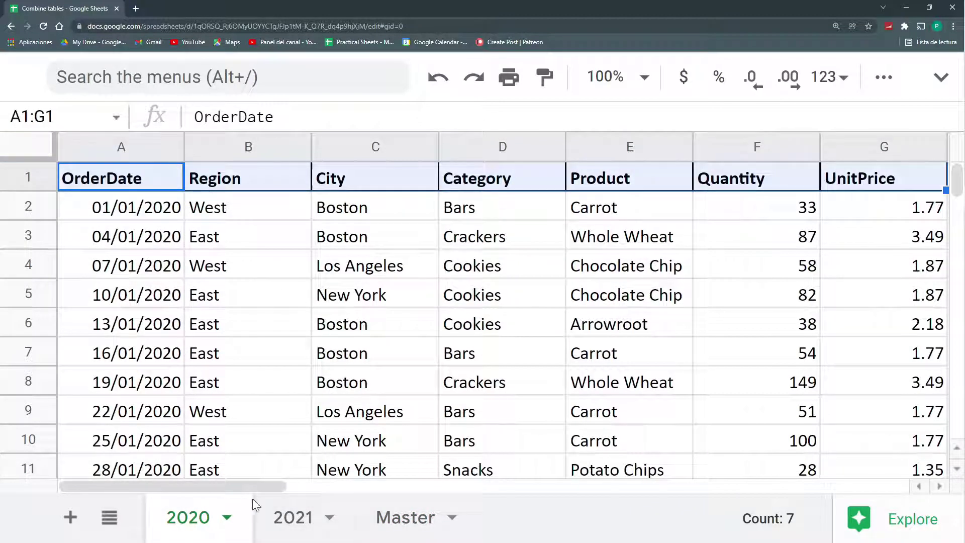
left_click_drag(255, 490, 358, 491)
left_click(630, 178, "shift")
key("ctrl+c")
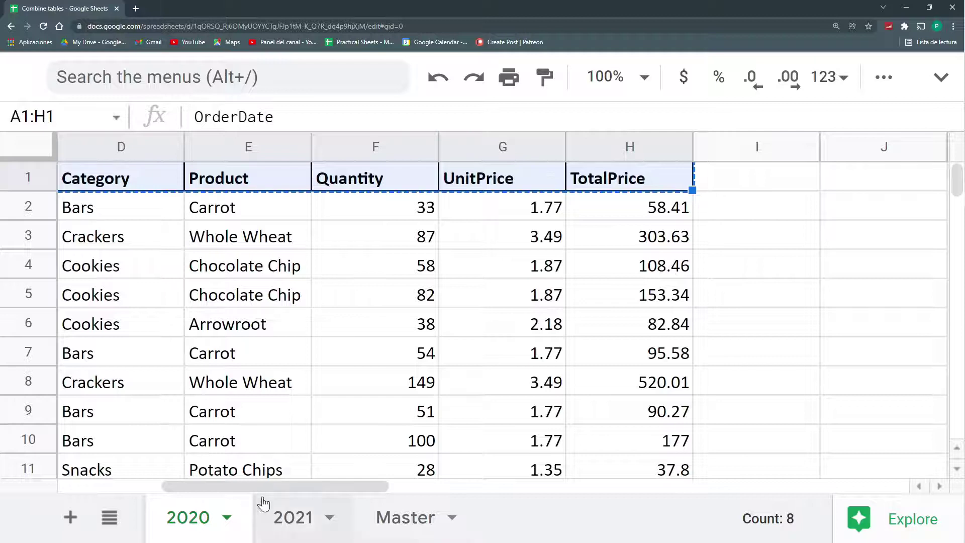
left_click(403, 514)
key("ctrl+v")
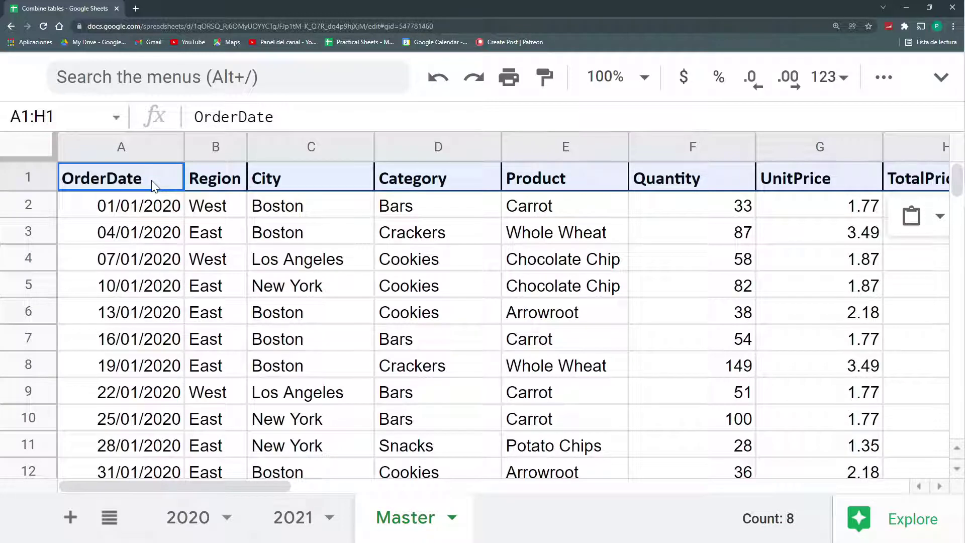
key("ctrl+z")
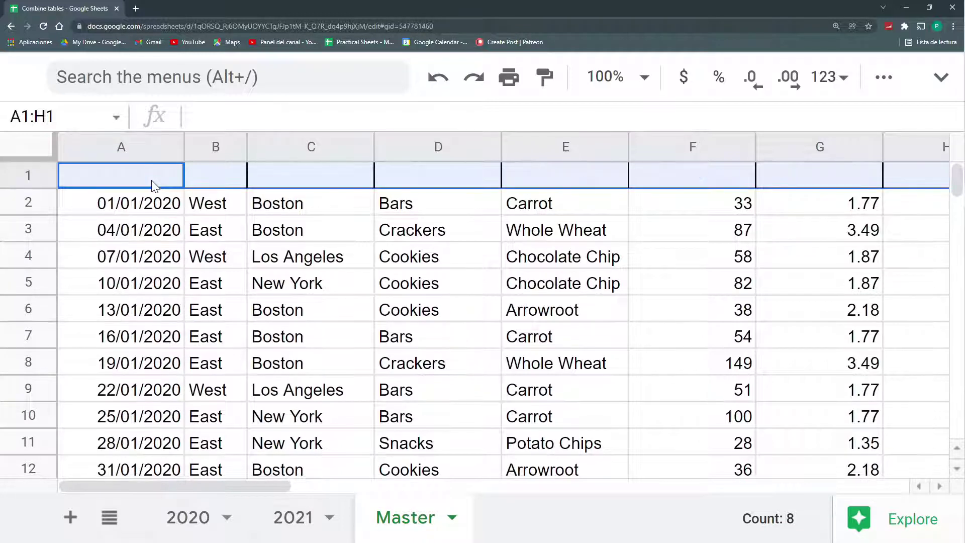
- Enter ={'2020'!A1:H1} in Master A1 to pull the 2020 headers
left_click(153, 186)
type("=")
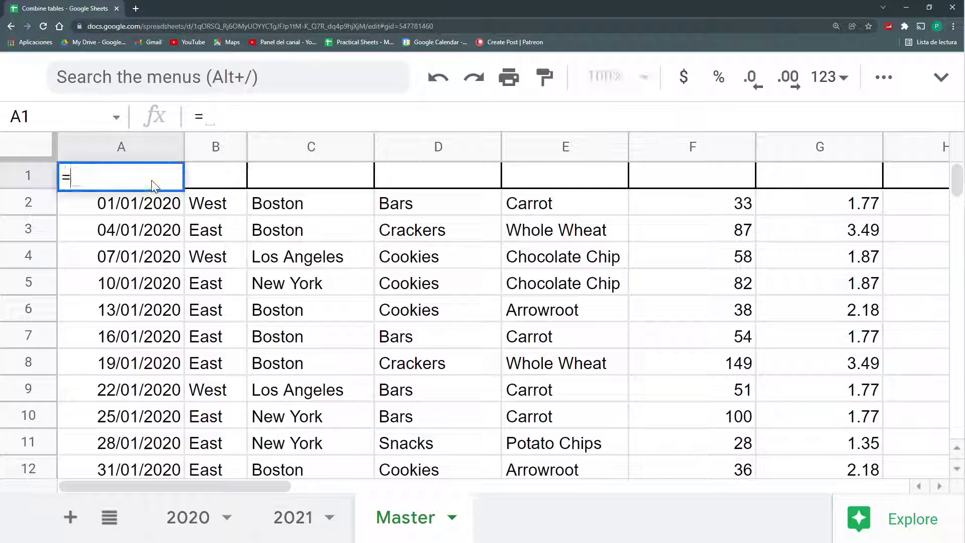
type("{")
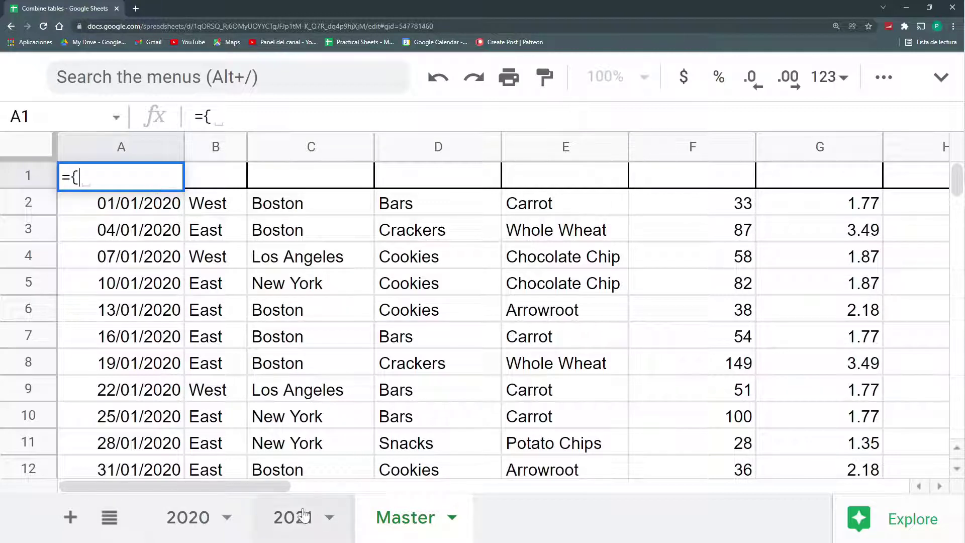
left_click(192, 519)
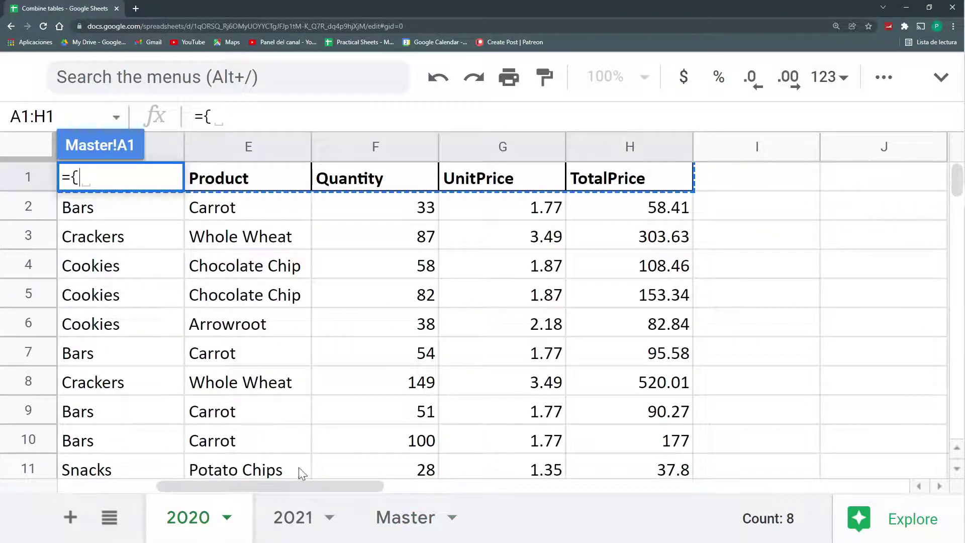
left_click_drag(305, 488, 320, 487)
left_click_drag(646, 179, 72, 177)
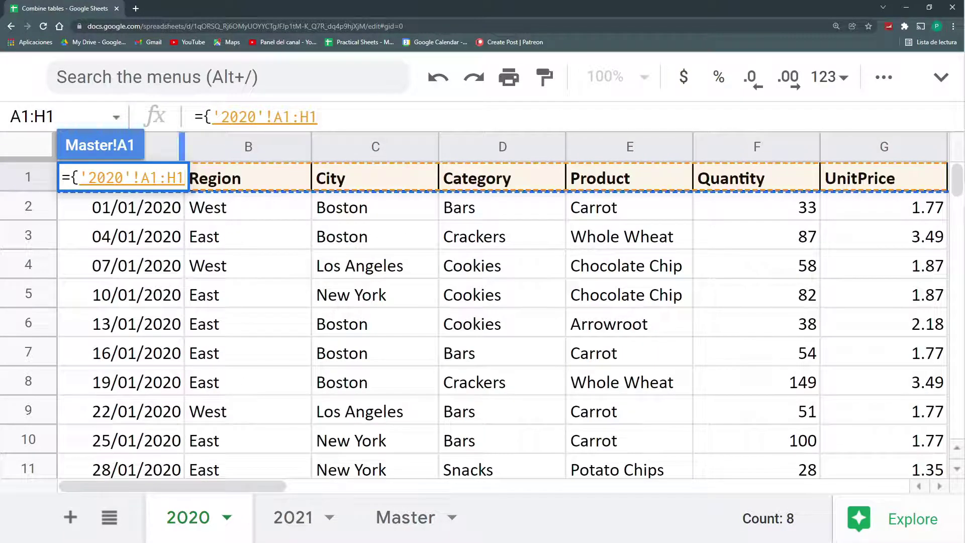
type("}")
key("Return")
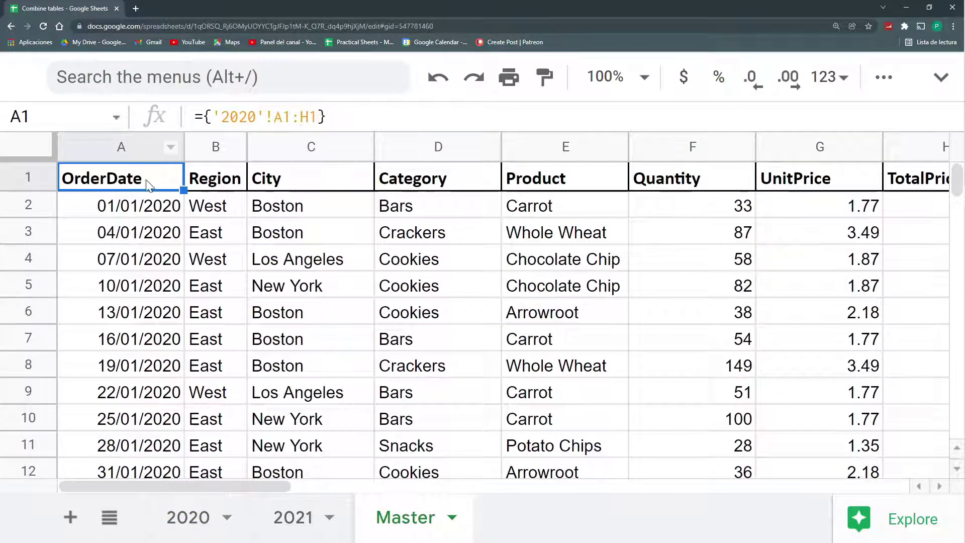
- Review the header formula in A1 and the SORT formula in A2 without changing them
left_click(153, 207)
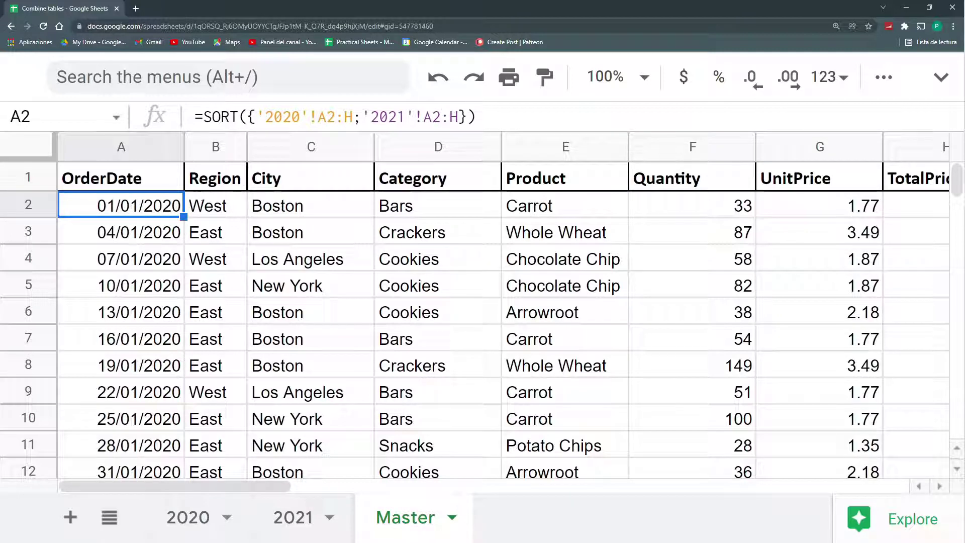
left_click(164, 185)
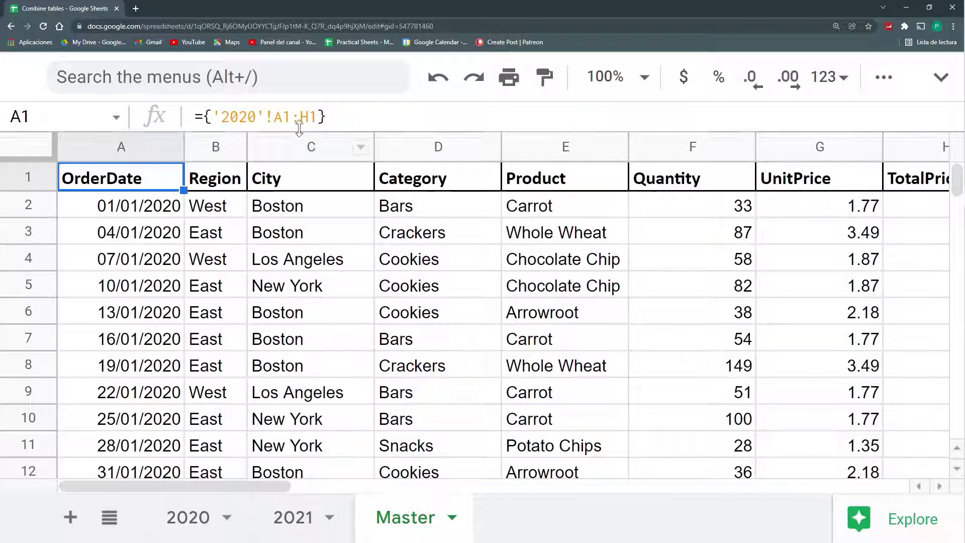
key("Down")
left_click_drag(477, 116, 202, 118)
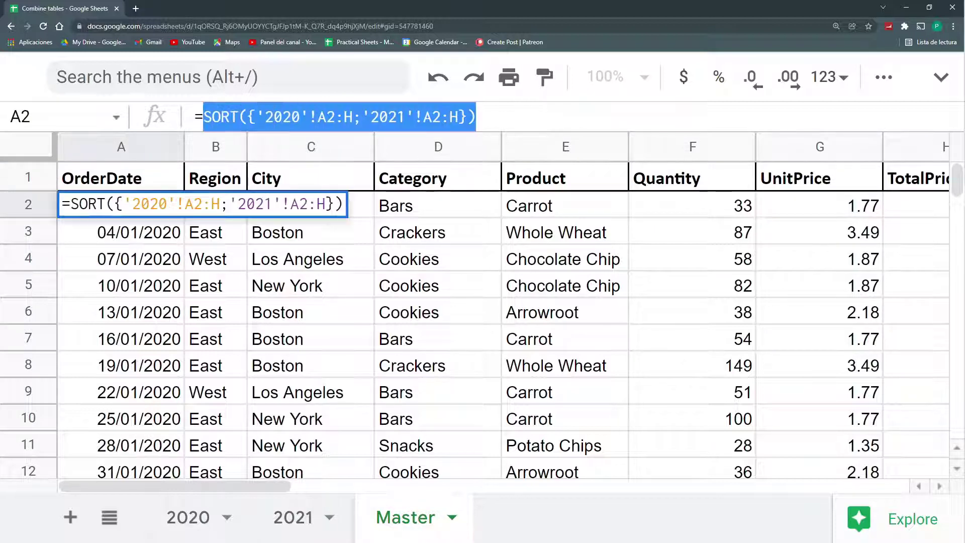
left_click(129, 182)
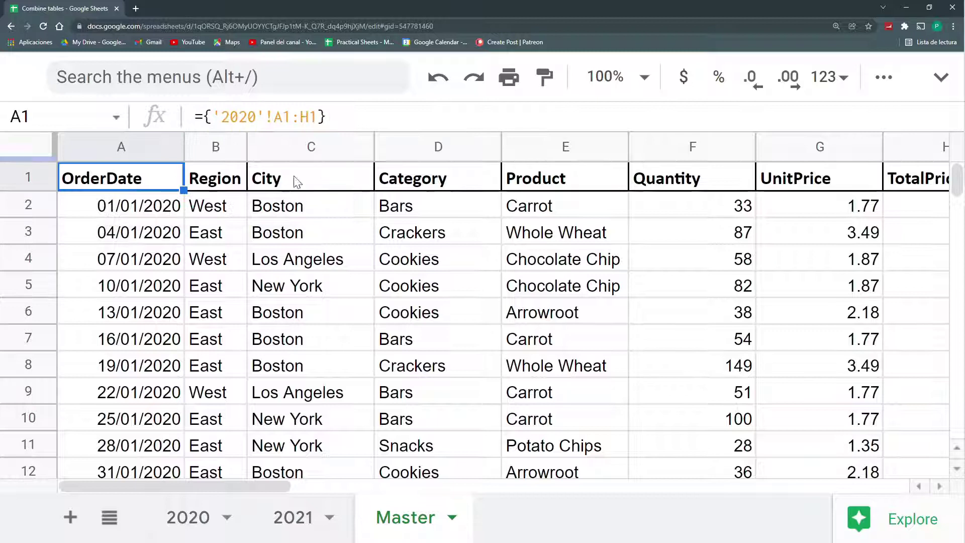
left_click(173, 211)
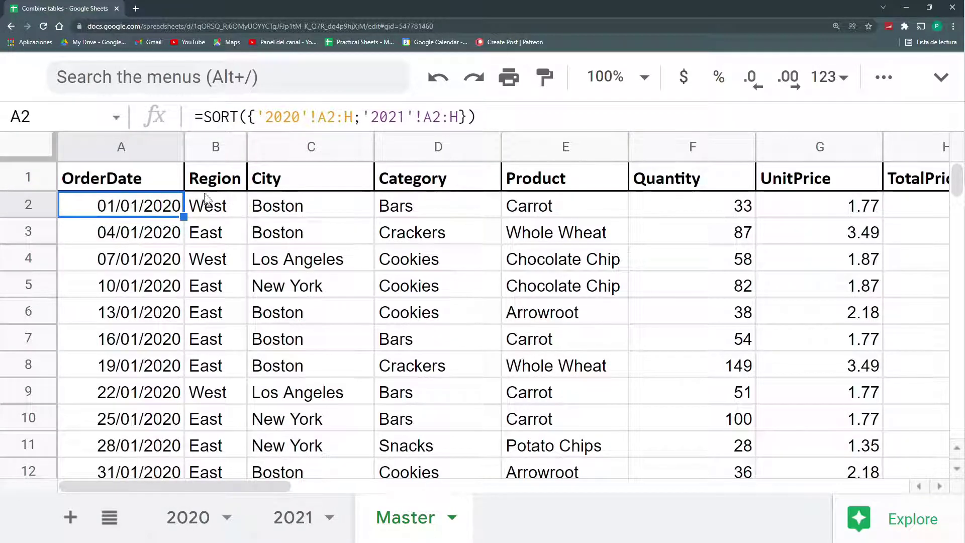
left_click_drag(477, 117, 370, 117)
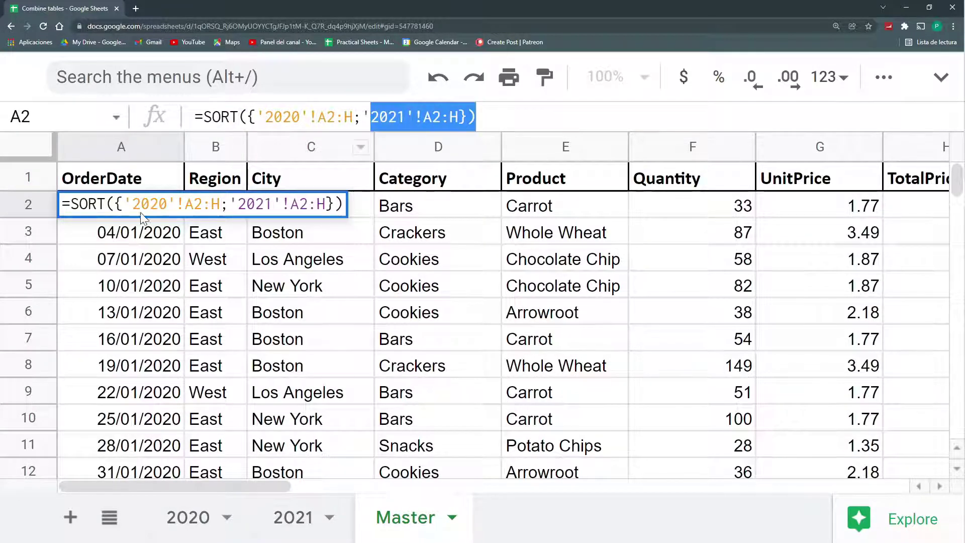
left_click(151, 177)
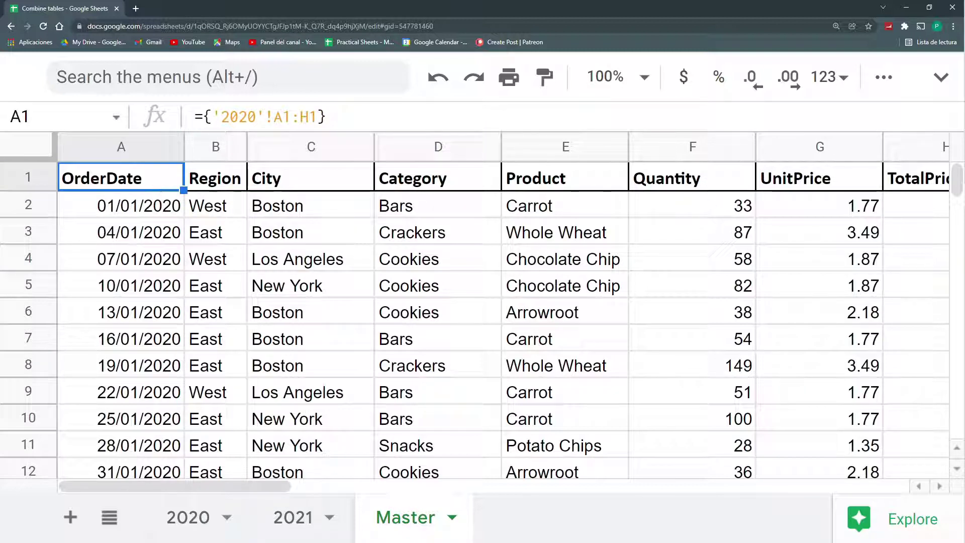
left_click(117, 215)
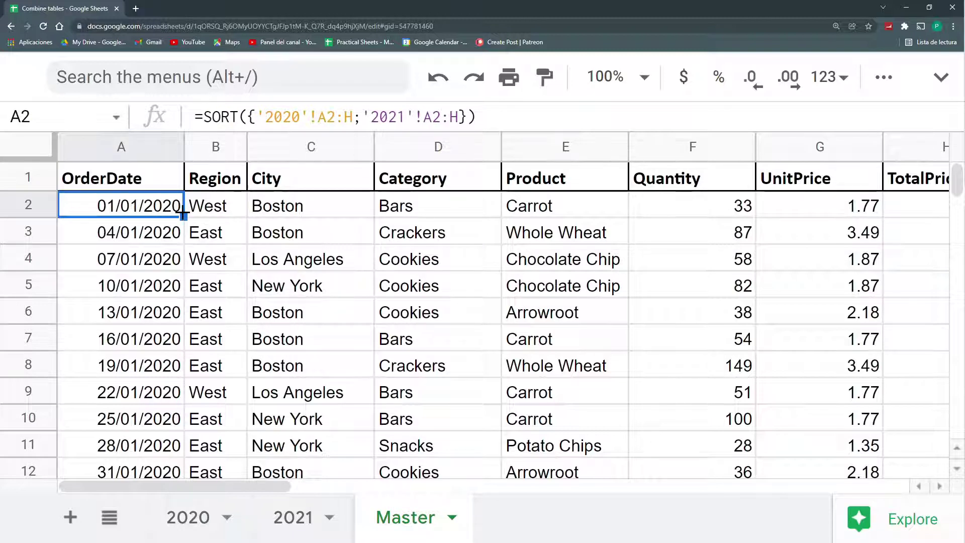
left_click_drag(477, 118, 212, 118)
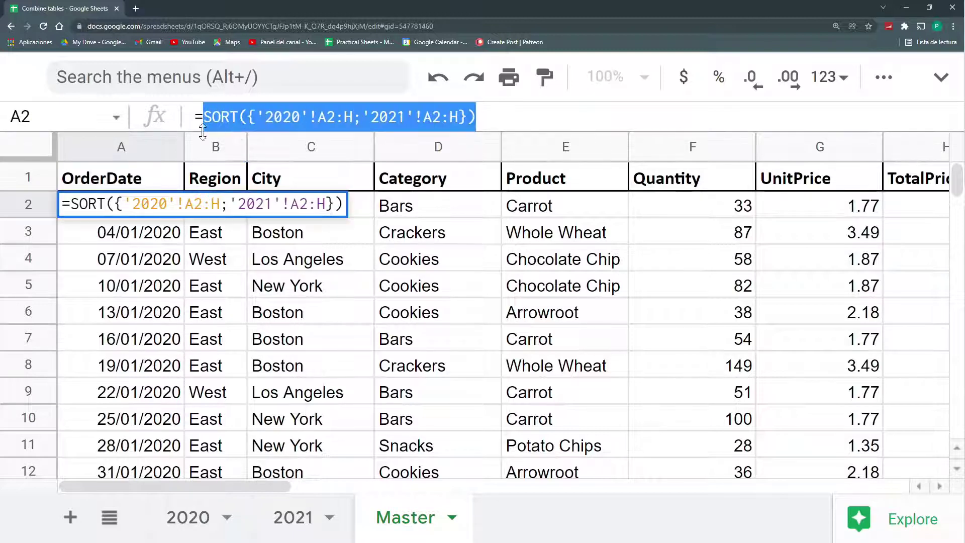
key("Escape")
left_click(180, 178)
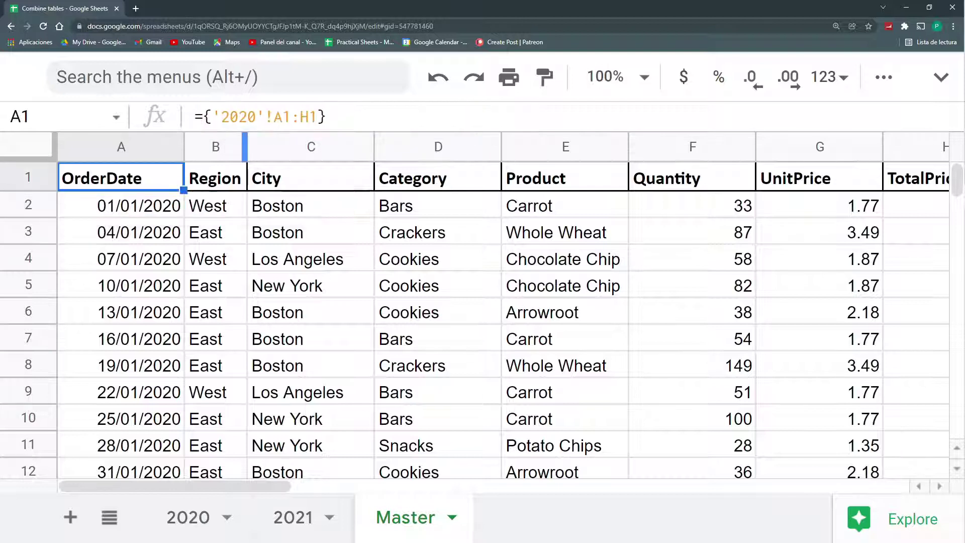
- Set A1 to ={'2020'!A1:H1;SORT({'2020'!A2:H;'2021'!A2:H})} and delete the blocking A2 formula
key("F2")
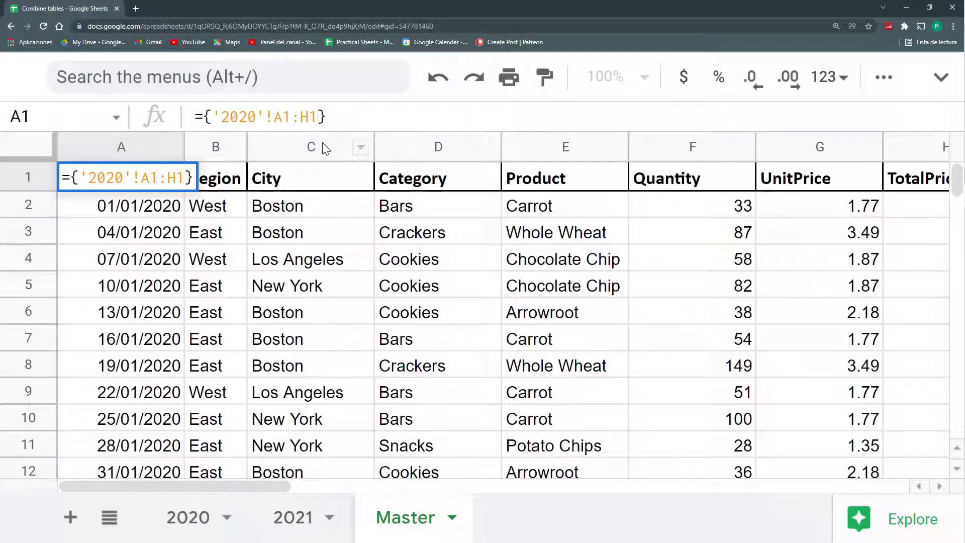
type(";")
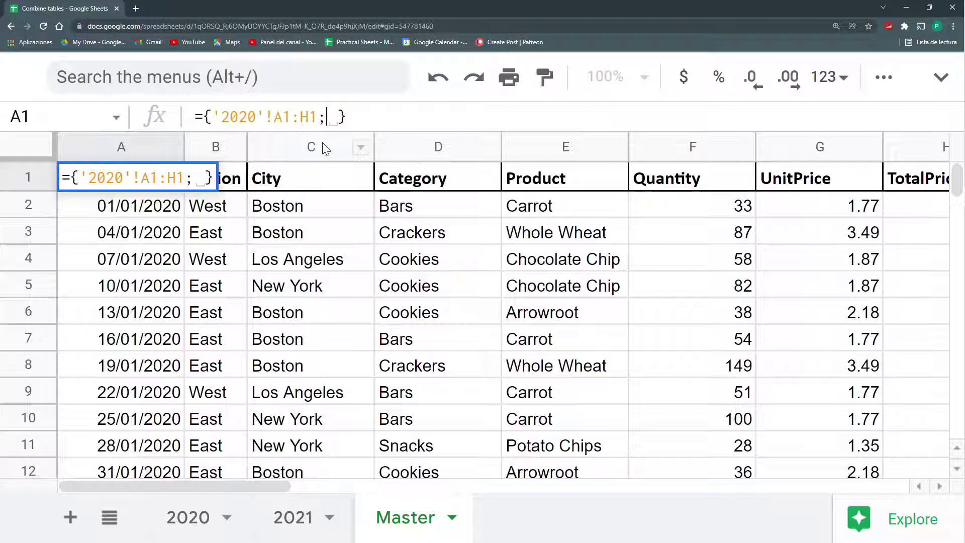
type("SORT({'2020'!A2:H;'2021'!A2:H})")
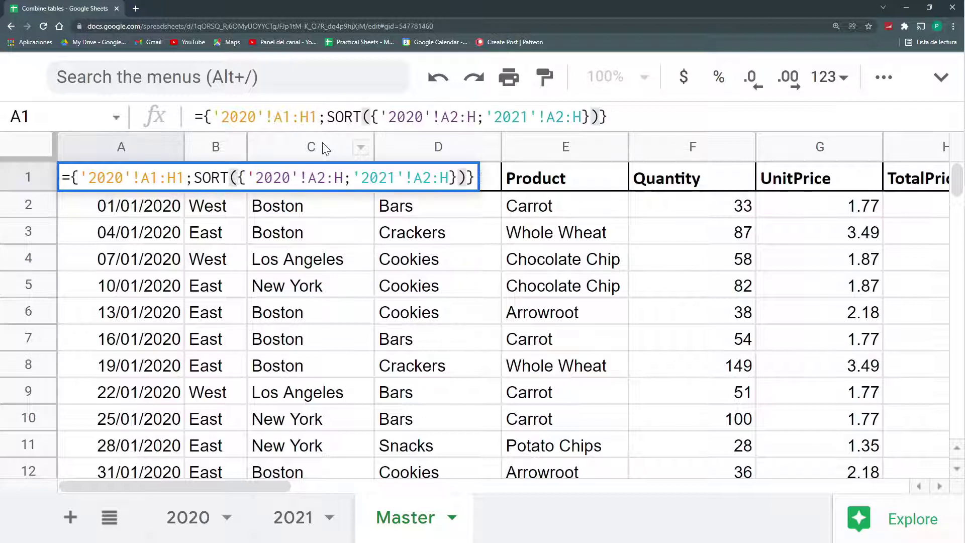
key("Return")
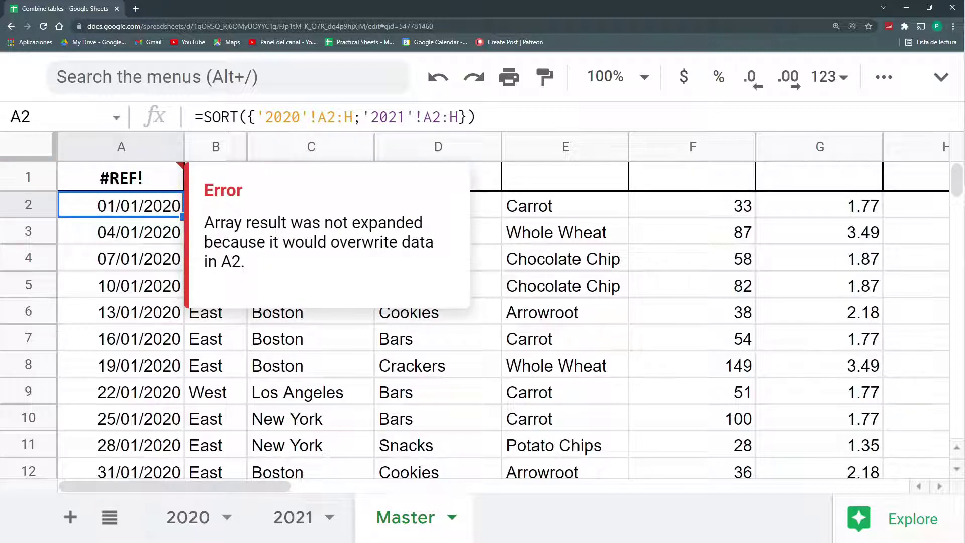
mouse_move(121, 178)
left_click(121, 234)
left_click(128, 213)
key("Delete")
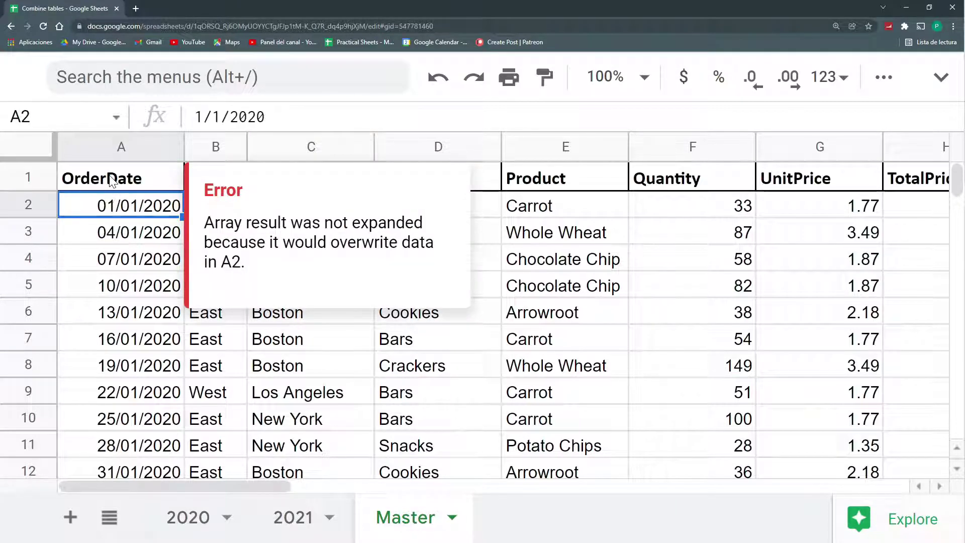
left_click(155, 311)
left_click(143, 189)
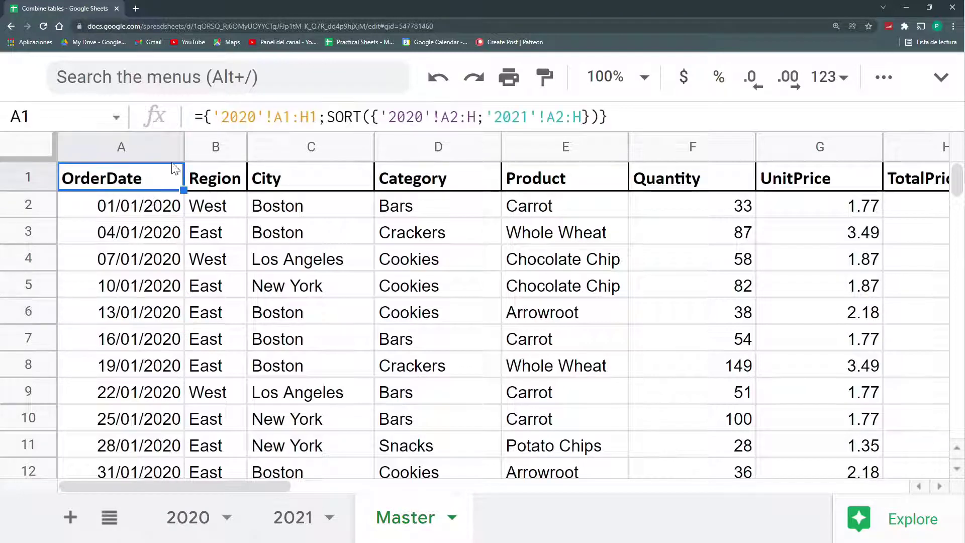
scroll(276, 268, "down", 2)
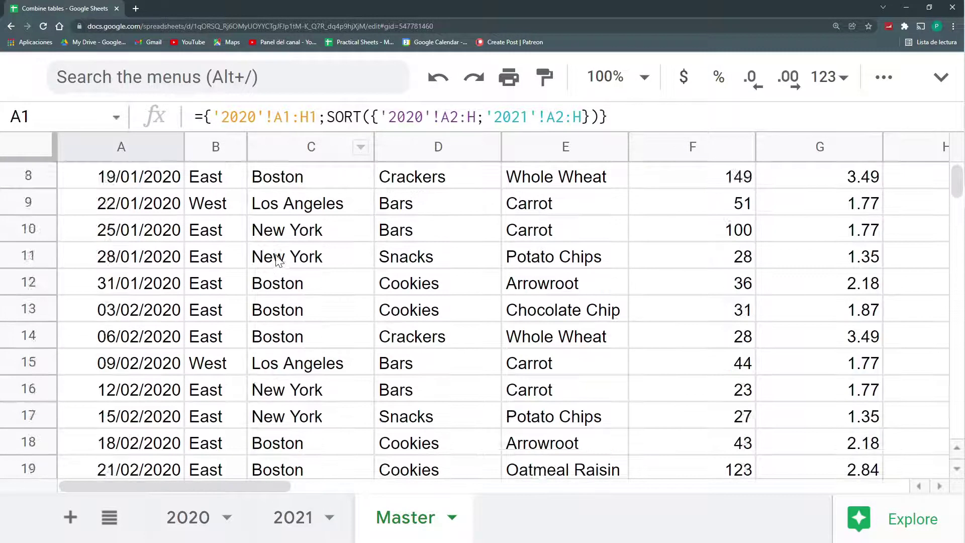
scroll(278, 269, "down", 6)
scroll(279, 271, "down", 10)
scroll(282, 271, "down", 10)
scroll(283, 273, "down", 7)
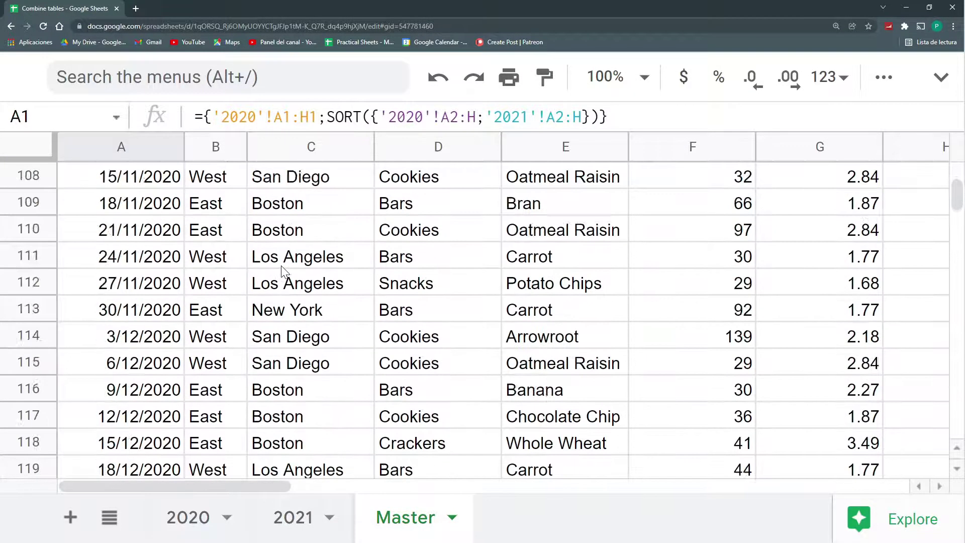
scroll(284, 274, "down", 12)
scroll(284, 275, "up", 2)
scroll(286, 276, "up", 6)
scroll(285, 276, "up", 8)
scroll(285, 275, "up", 9)
scroll(285, 275, "up", 7)
scroll(285, 273, "up", 6)
scroll(285, 273, "up", 10)
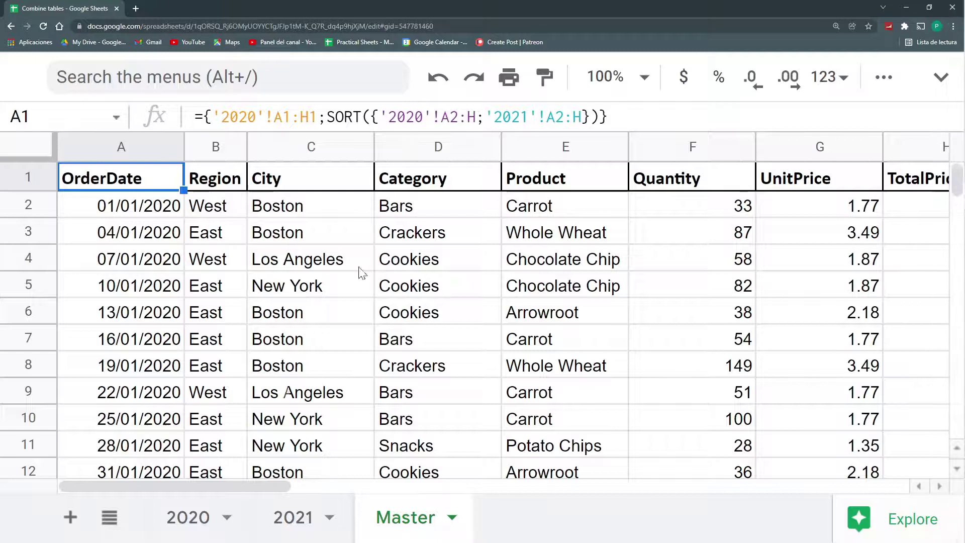
left_click(454, 522)
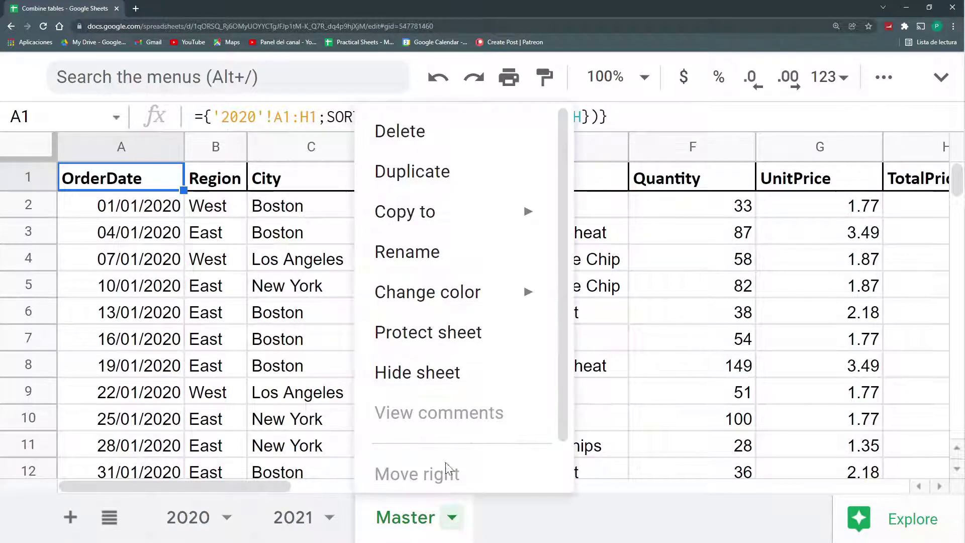
left_click(446, 175)
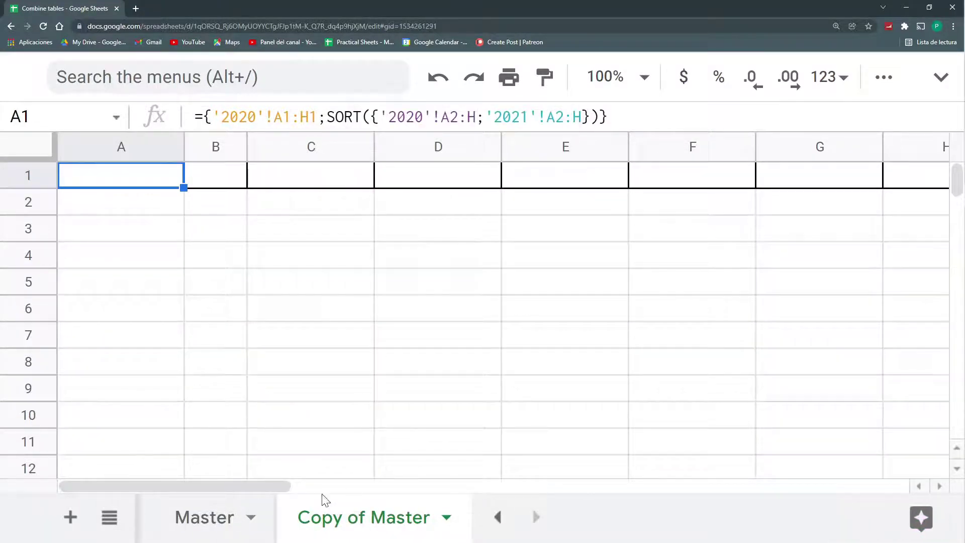
double_click(342, 529)
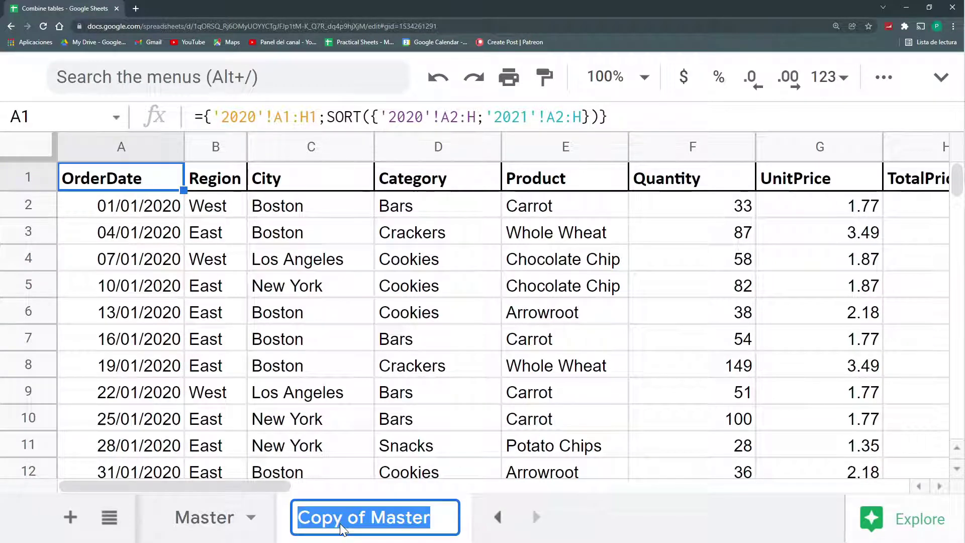
type("Master 2")
key("Return")
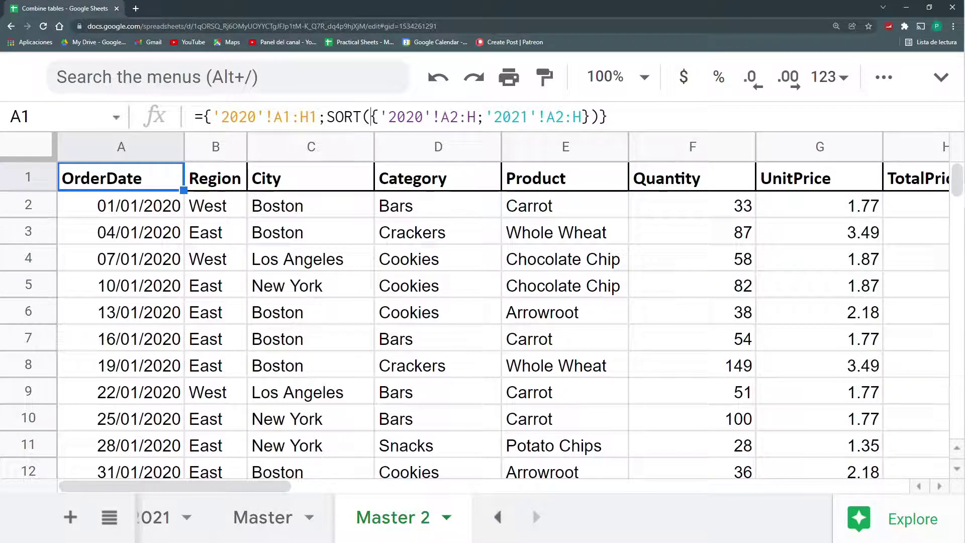
left_click(373, 117)
left_click_drag(371, 117, 210, 116)
key("BackSpace")
key("BackSpace")
key("BackSpace")
key("Return")
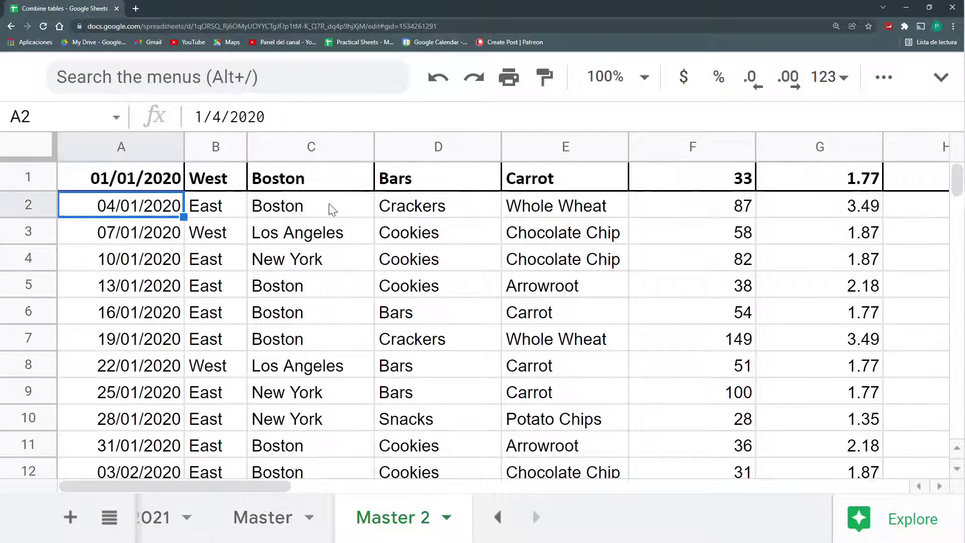
left_click(164, 178)
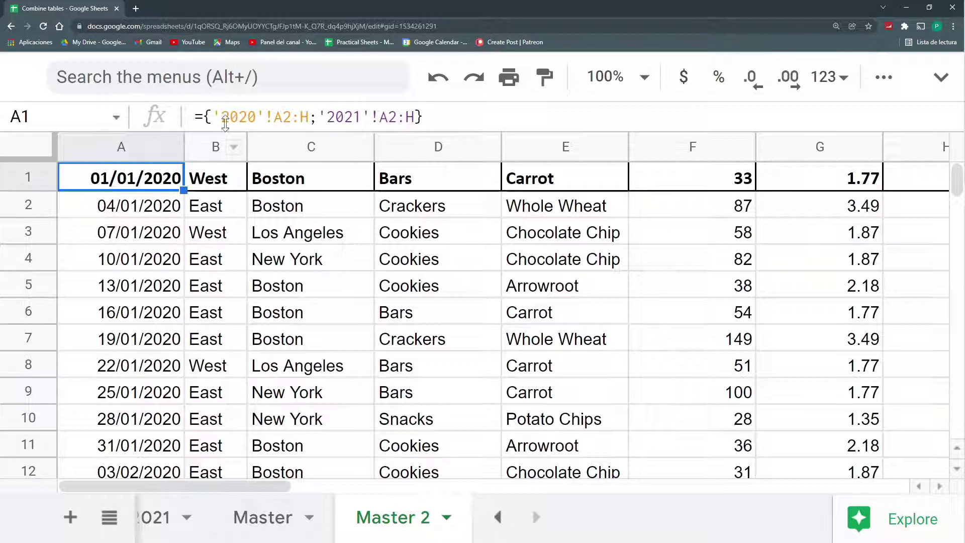
key("F2")
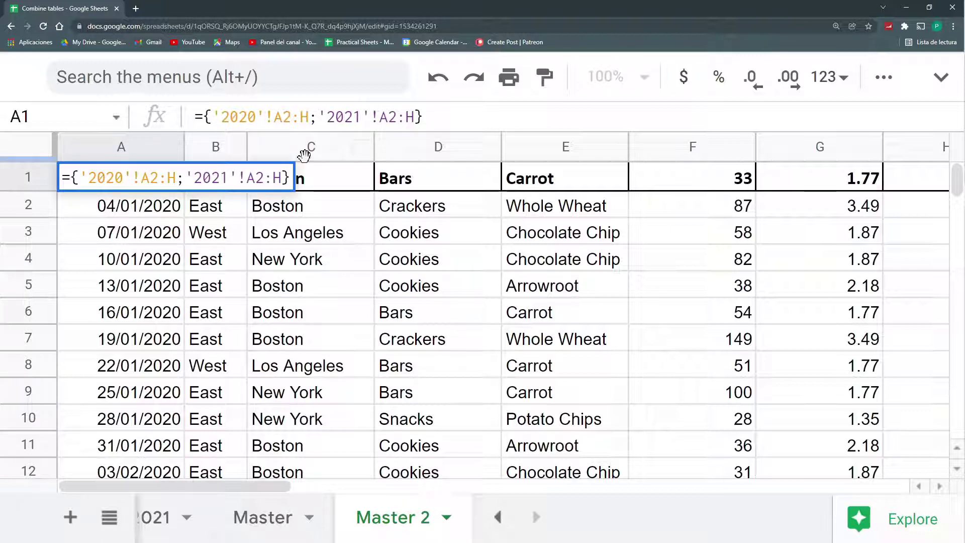
left_click(309, 117)
type("1")
key("Return")
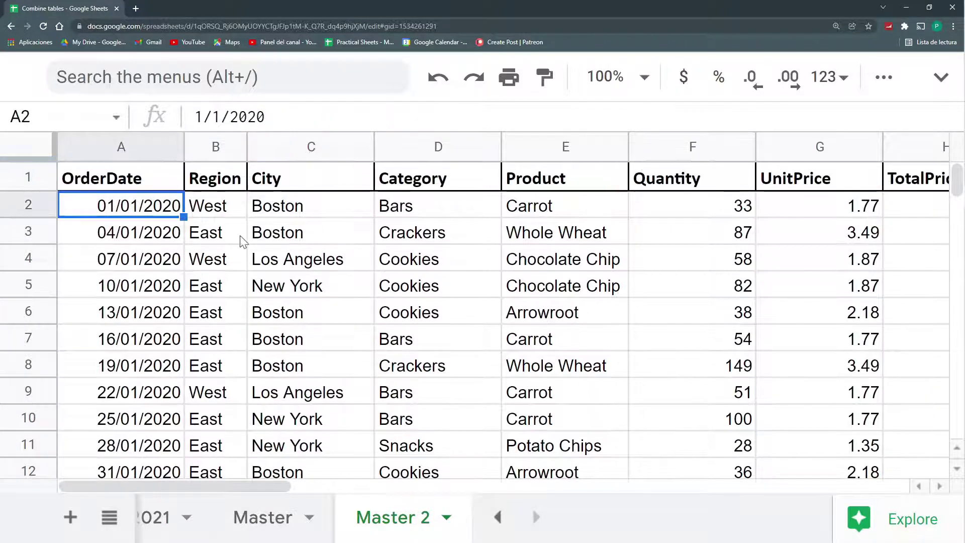
scroll(237, 247, "down", 3)
scroll(237, 247, "down", 4)
scroll(239, 244, "down", 5)
scroll(242, 243, "down", 8)
scroll(243, 251, "down", 10)
scroll(245, 257, "down", 12)
scroll(245, 267, "down", 5)
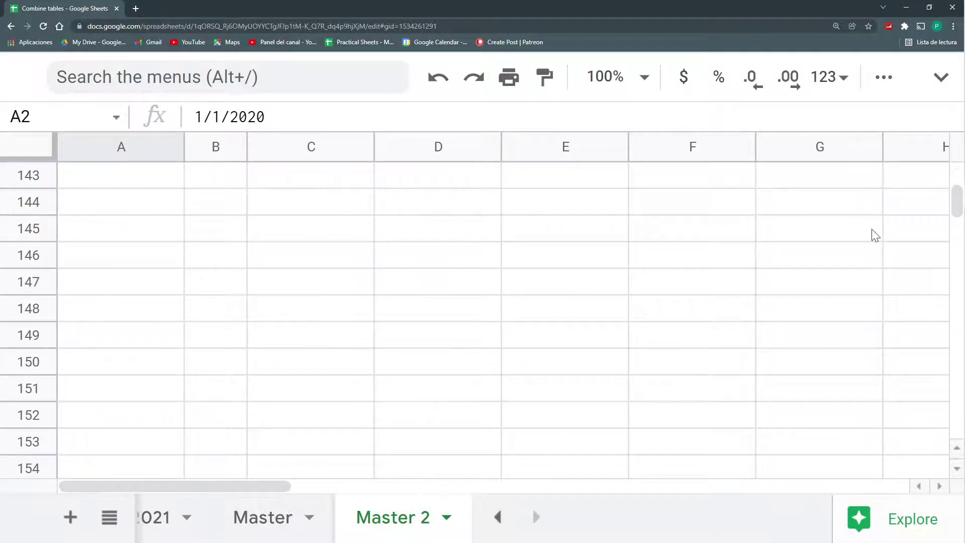
left_click_drag(952, 208, 954, 172)
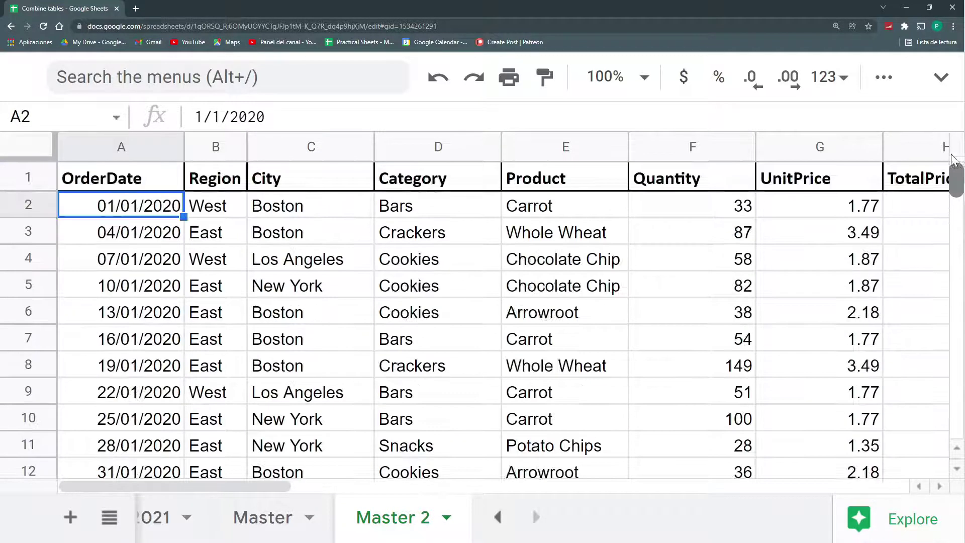
left_click(157, 179)
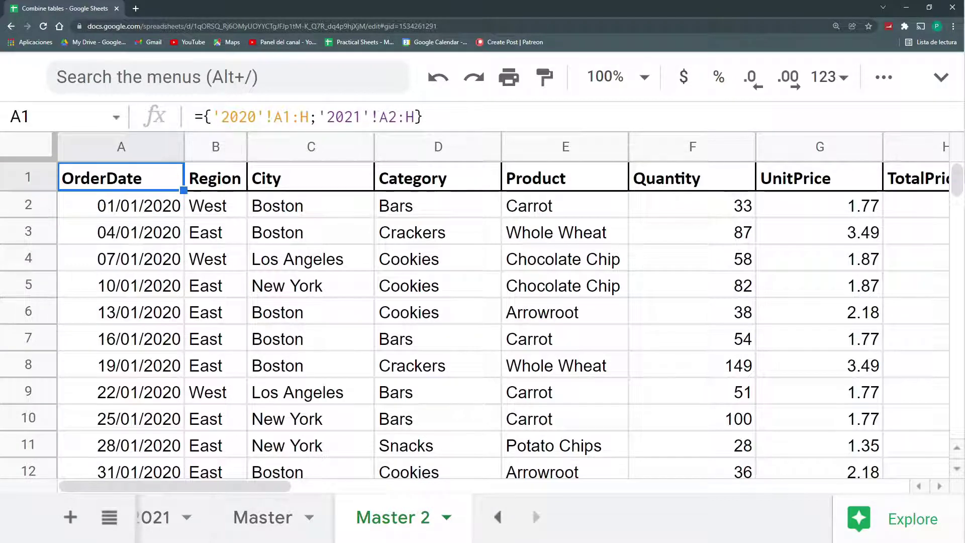
- Change Master 2 A1 to =QUERY({'2020'!A1:H;'2021'!A2:H},"WHERE Col1 IS NOT NULL")
key("F2")
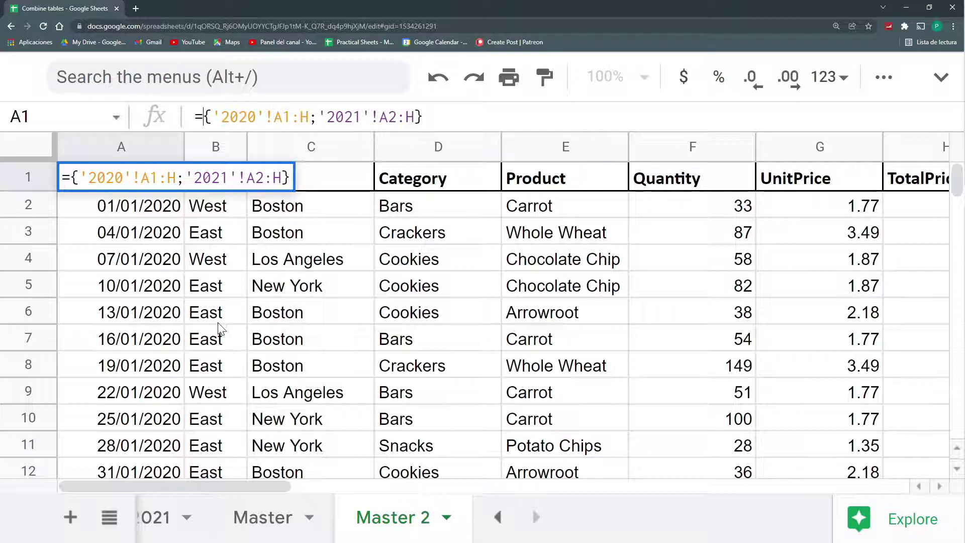
scroll(225, 310, "down", 6)
scroll(230, 257, "up", 2)
scroll(236, 201, "up", 4)
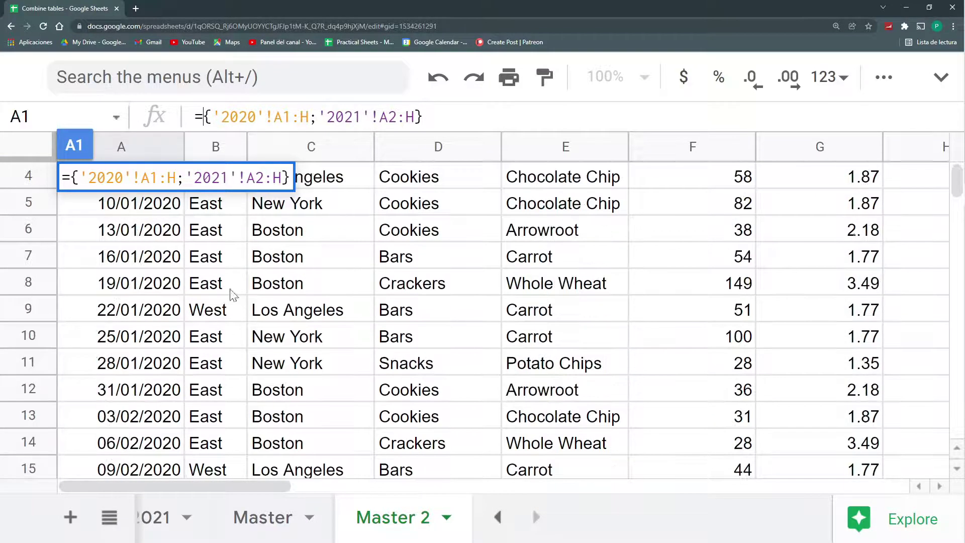
type("q")
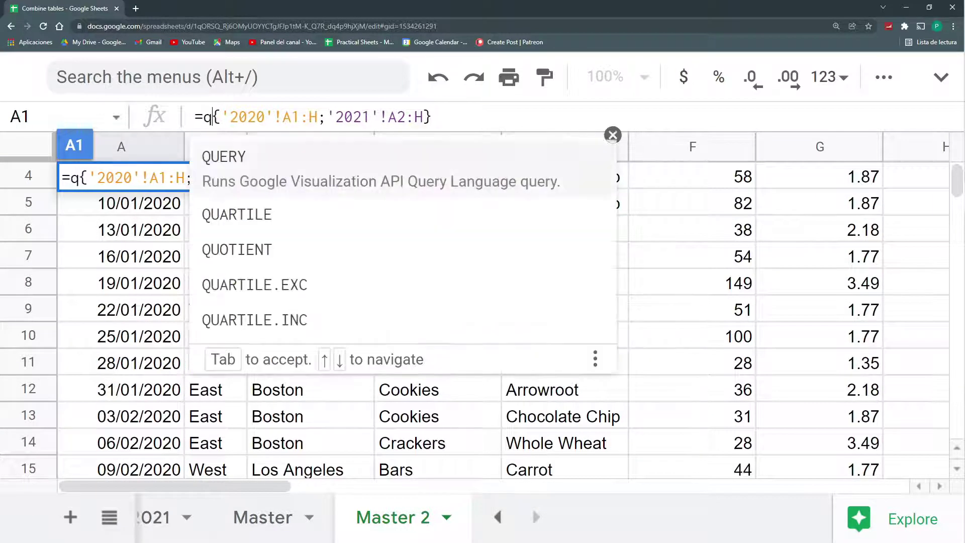
key("BackSpace")
type("QUERY)")
key("BackSpace")
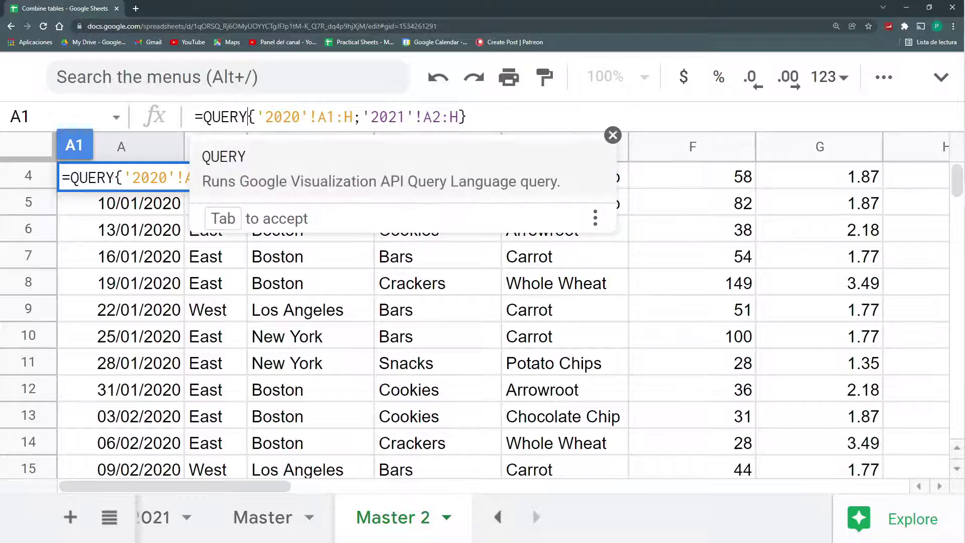
type("(")
key("shift+F1")
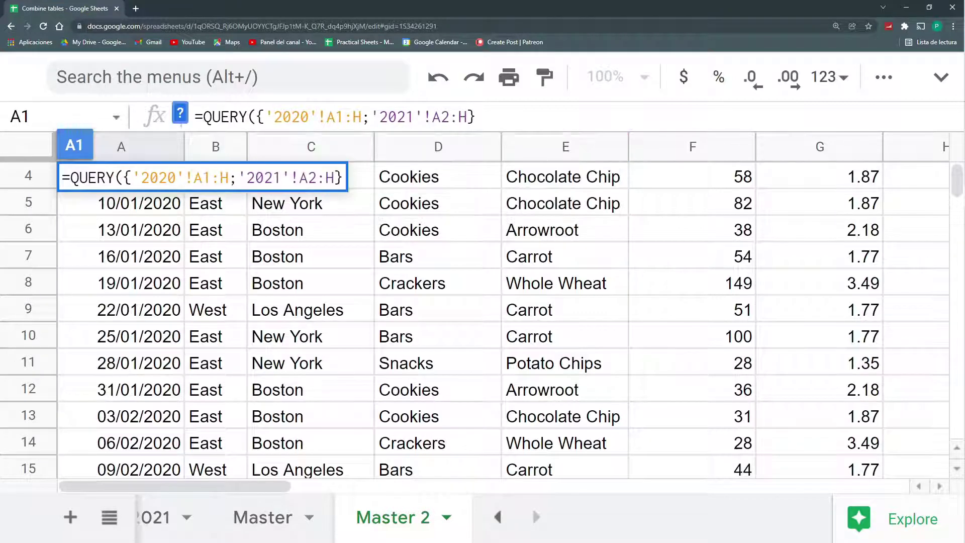
type(";\"")
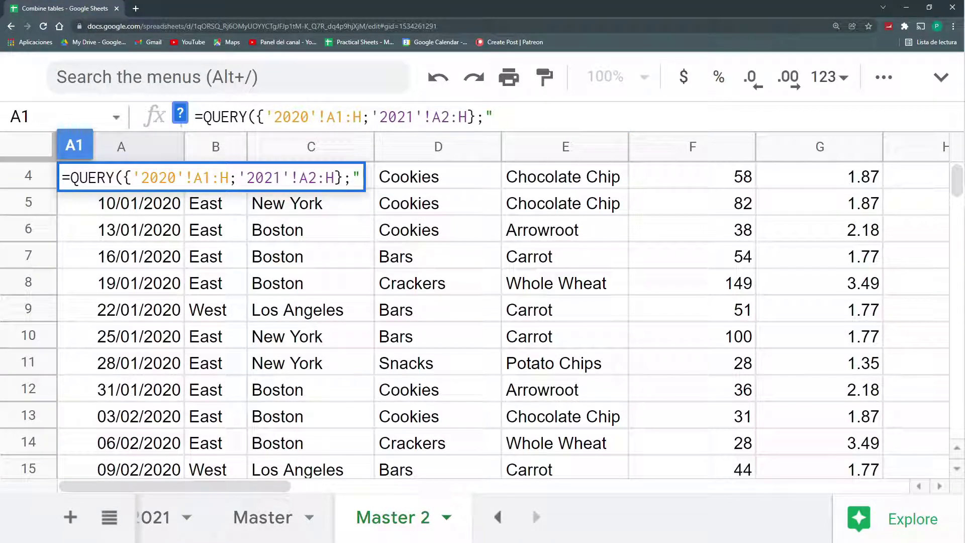
type("S")
key("BackSpace")
type("WH")
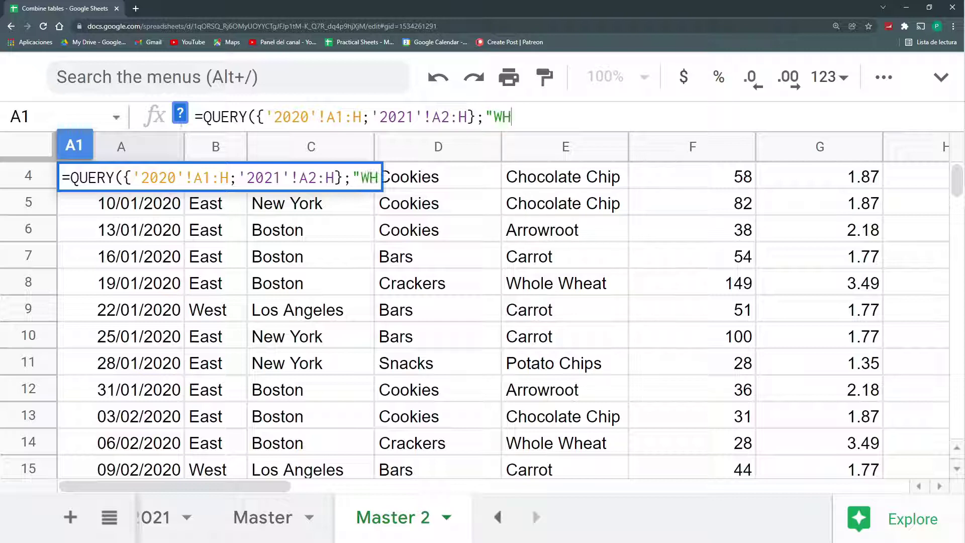
type("ERE")
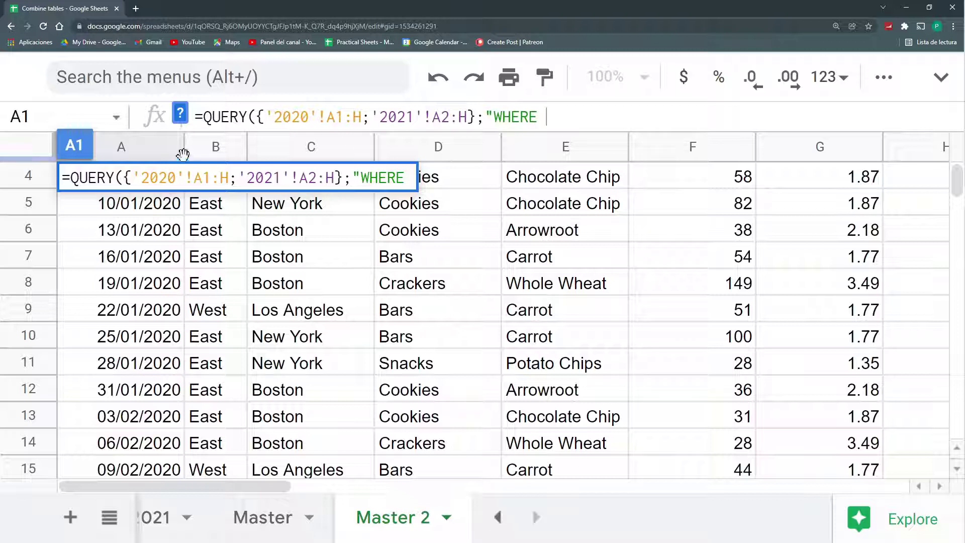
key("Return")
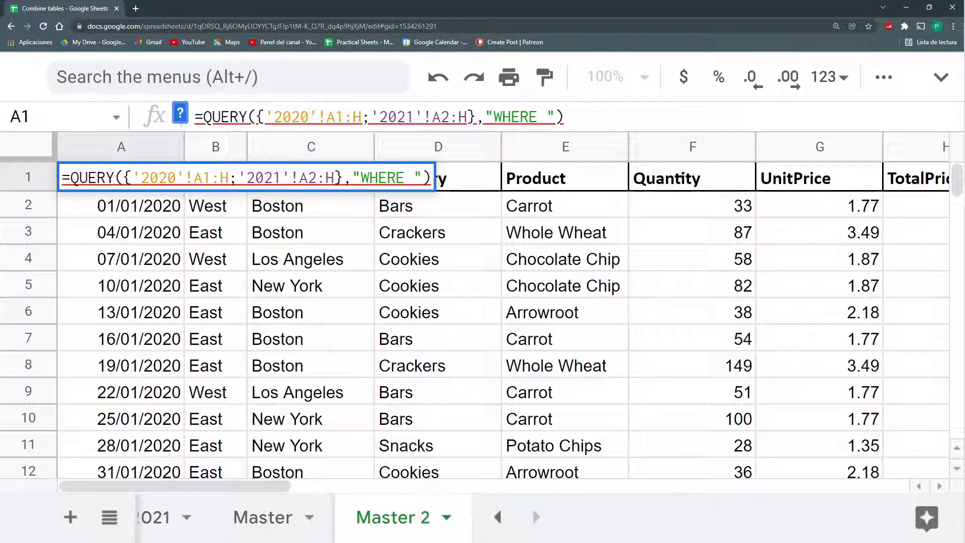
type("Col1")
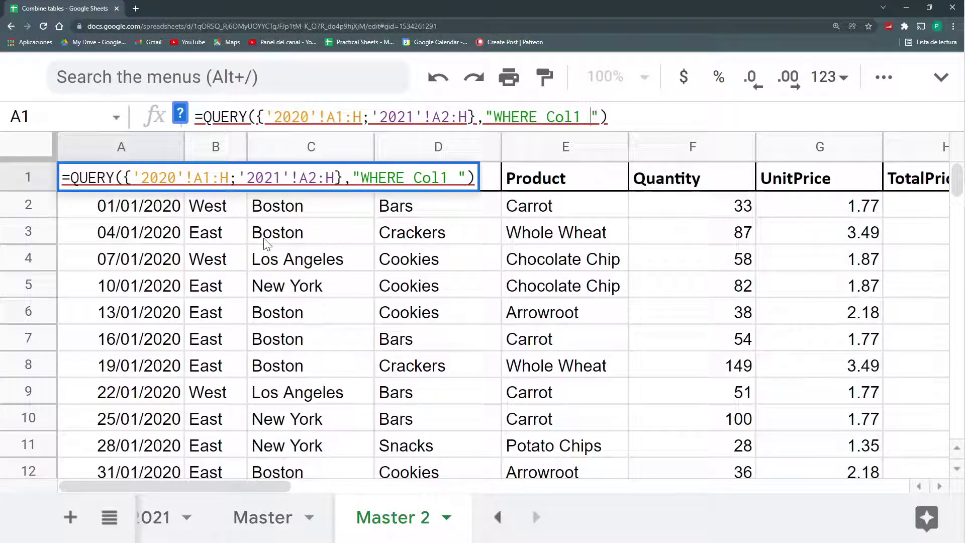
type(" S")
key("BackSpace")
type("IS ")
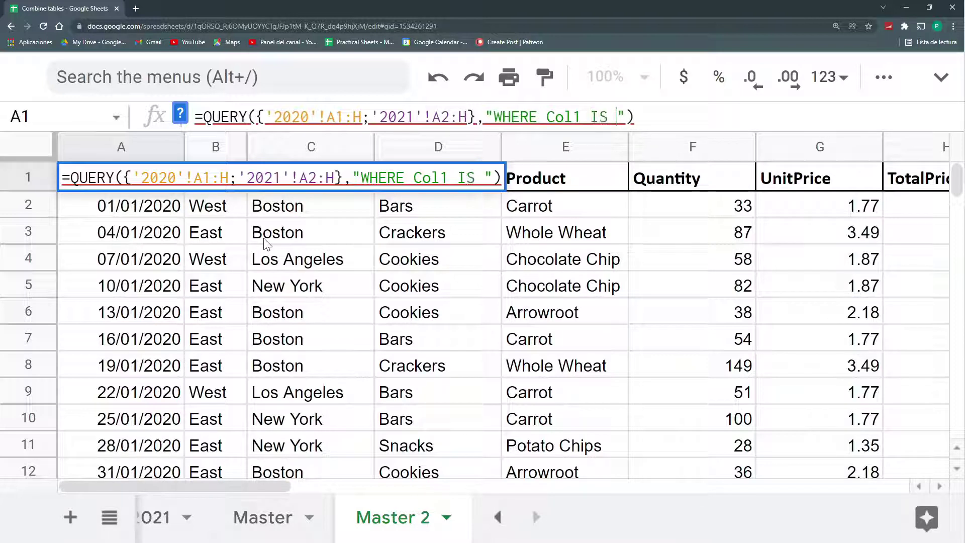
type("NOT NULL")
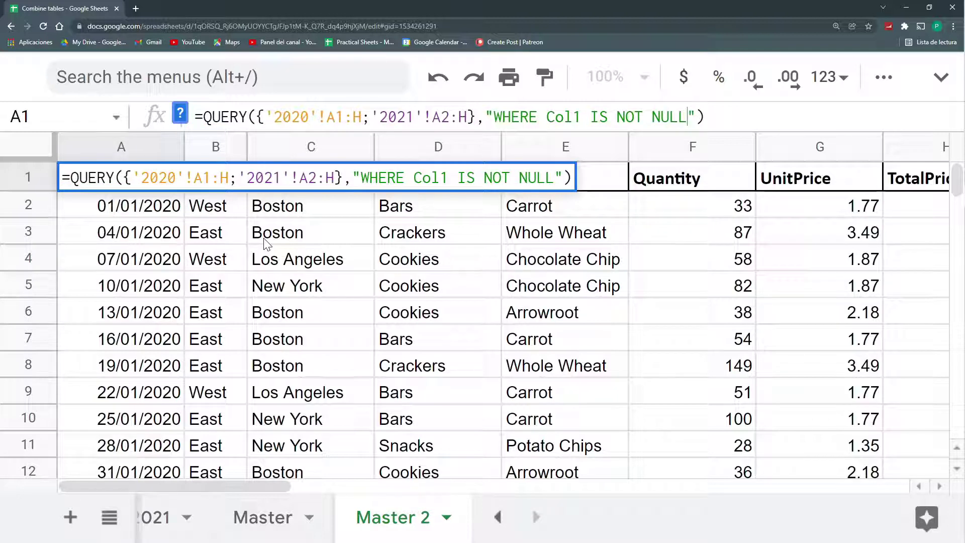
key("Return")
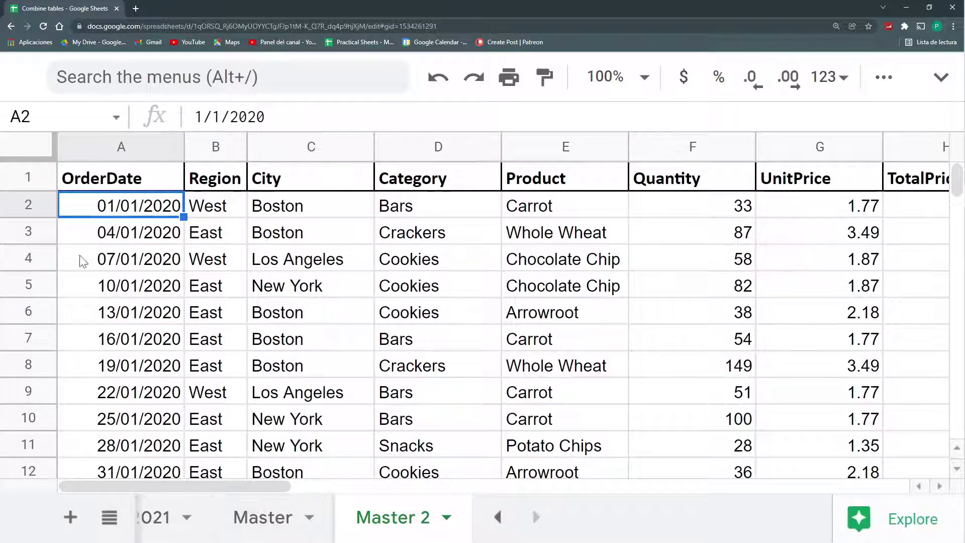
scroll(114, 241, "down", 1)
scroll(114, 241, "down", 5)
scroll(116, 244, "down", 6)
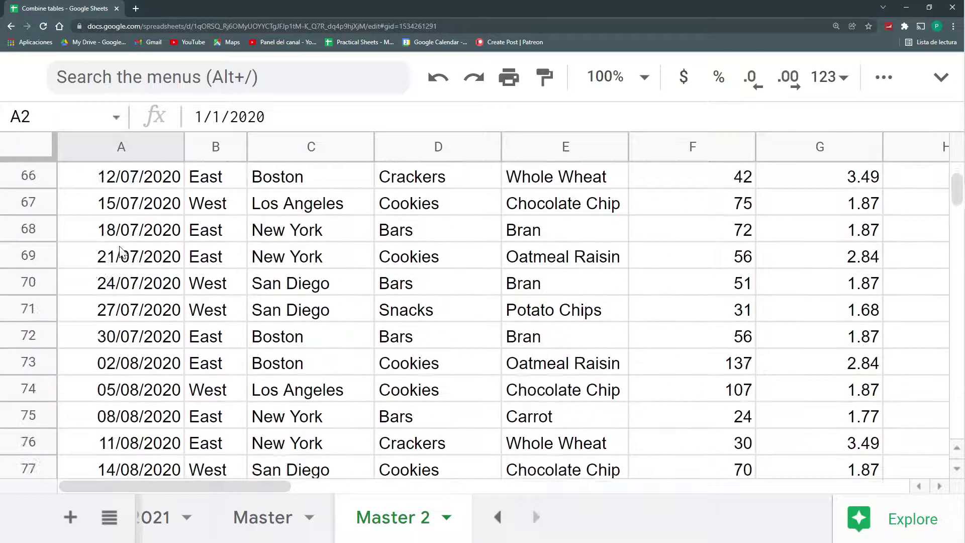
scroll(122, 255, "down", 10)
scroll(121, 255, "down", 9)
scroll(121, 255, "up", 2)
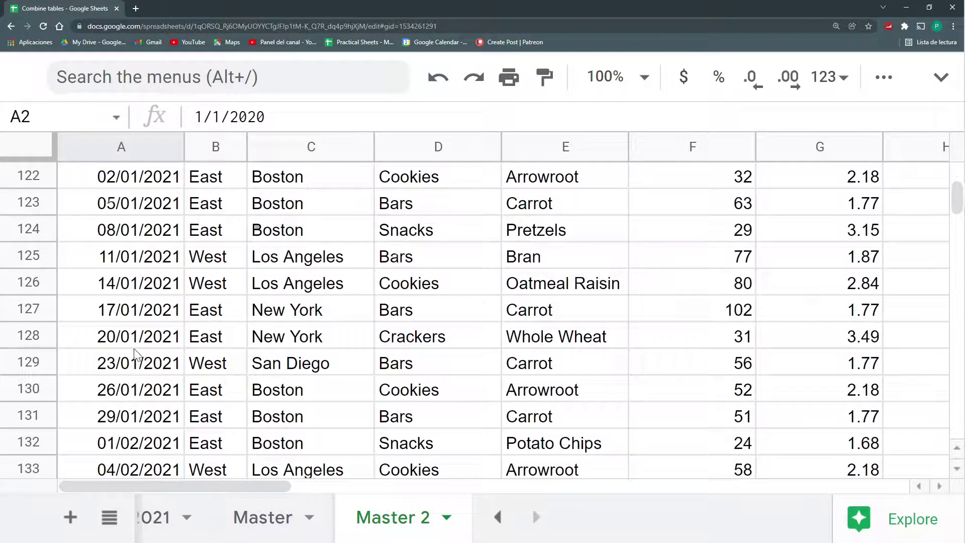
scroll(189, 204, "up", 3)
scroll(181, 204, "down", 4)
left_click_drag(120, 388, 121, 466)
scroll(171, 230, "down", 11)
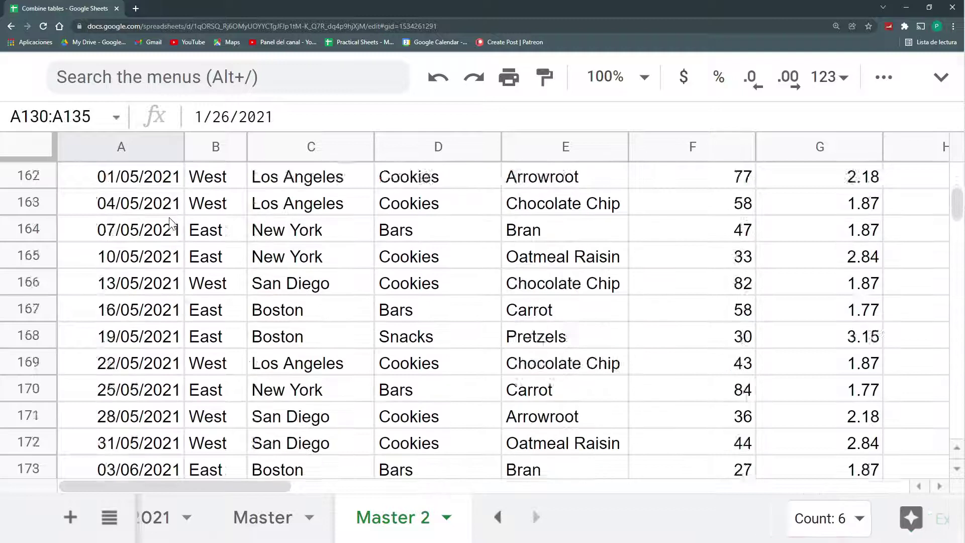
scroll(170, 230, "down", 11)
scroll(168, 226, "down", 10)
scroll(169, 226, "down", 11)
scroll(227, 227, "up", 5)
scroll(236, 227, "up", 1)
left_click_drag(956, 217, 956, 165)
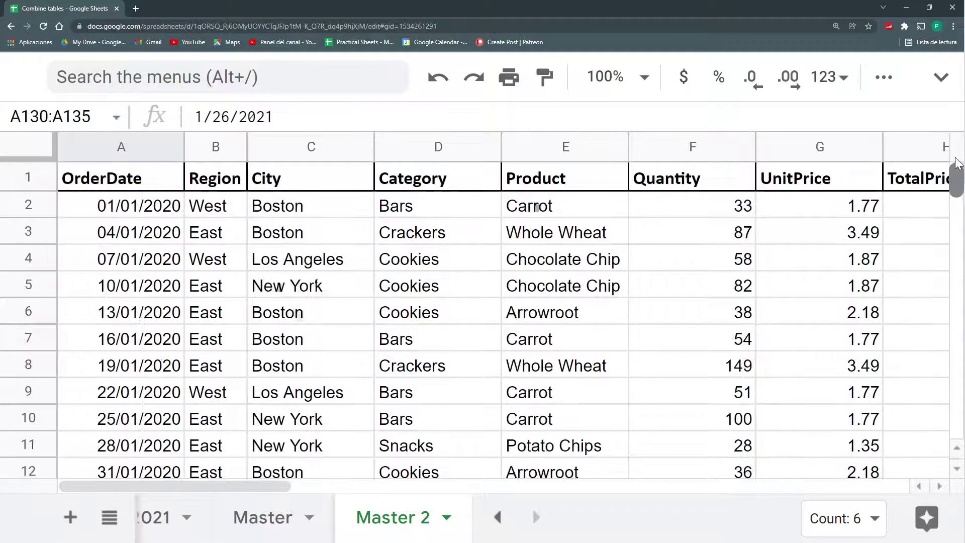
left_click(152, 181)
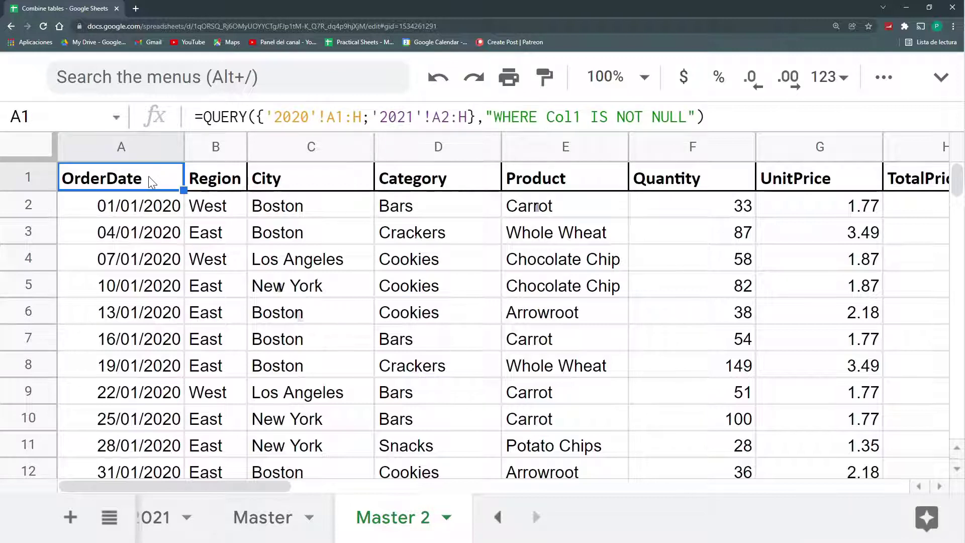
left_click_drag(336, 136, 308, 172)
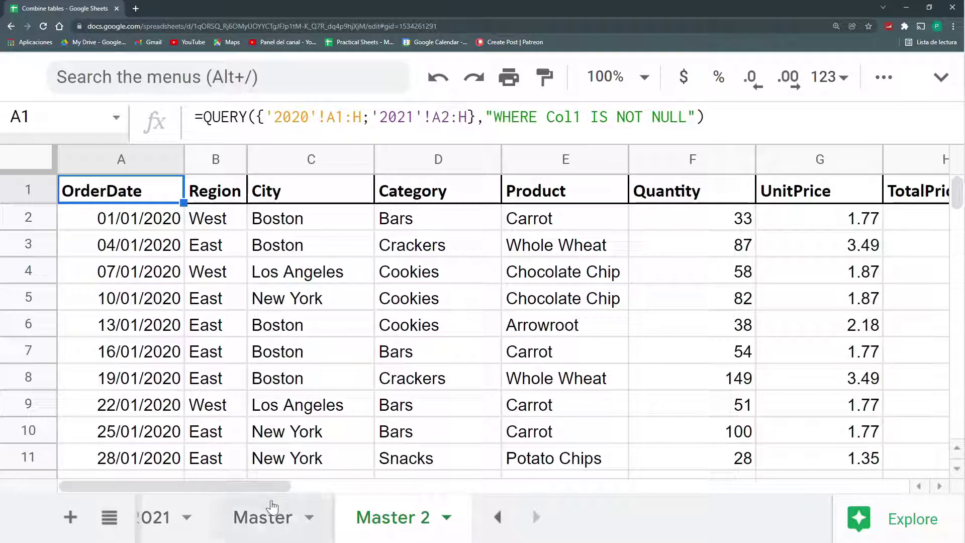
left_click(263, 517)
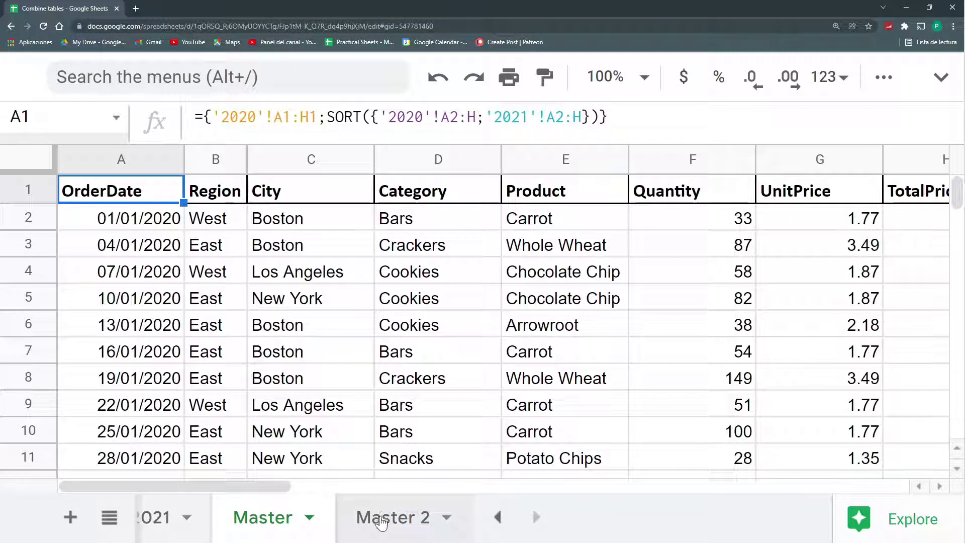
left_click(385, 518)
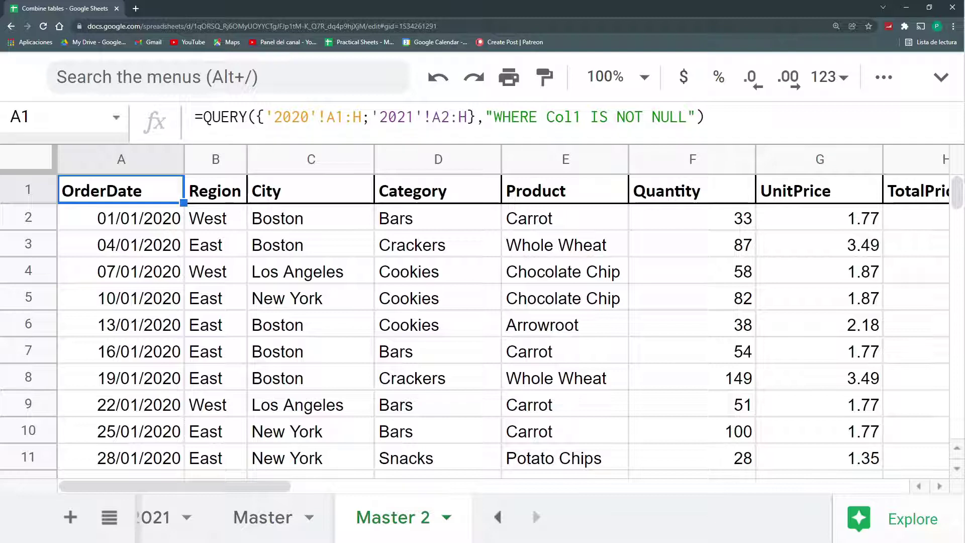
left_click(548, 284)
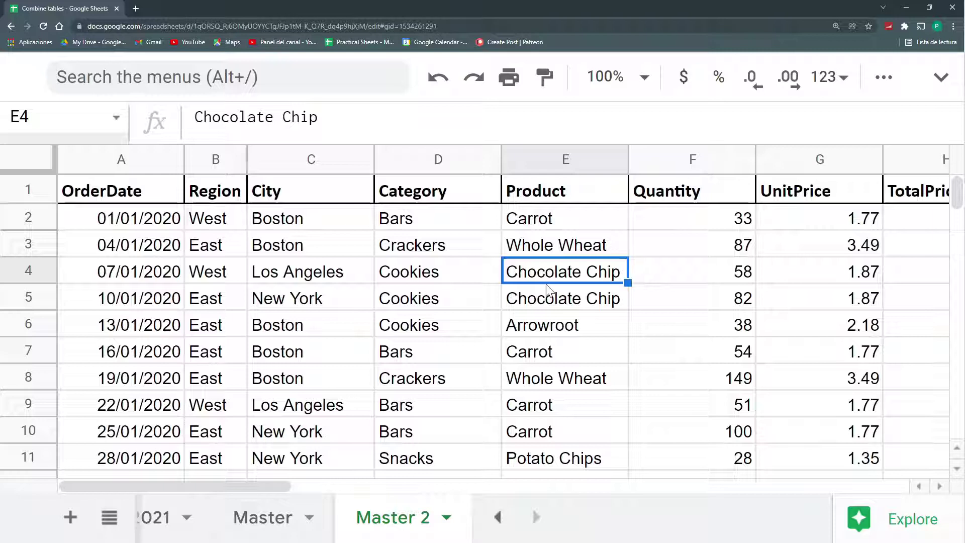
- Enter a 12/27/2020, North, Chicago order in 2020 row 122, then view it on Master 2
left_click(500, 522)
left_click(182, 518)
scroll(254, 365, "down", 10)
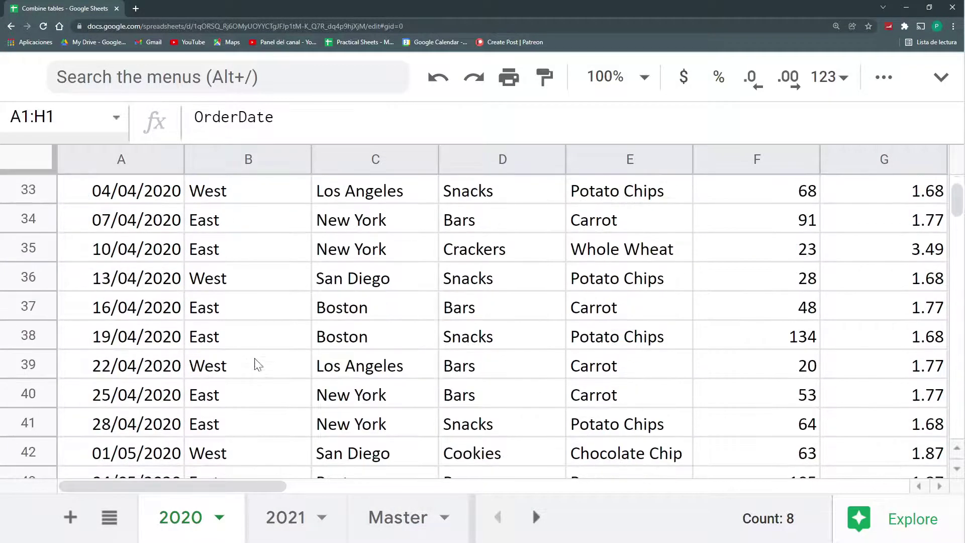
scroll(248, 320, "down", 20)
left_click(248, 319)
scroll(166, 335, "down", 2)
left_click(159, 273)
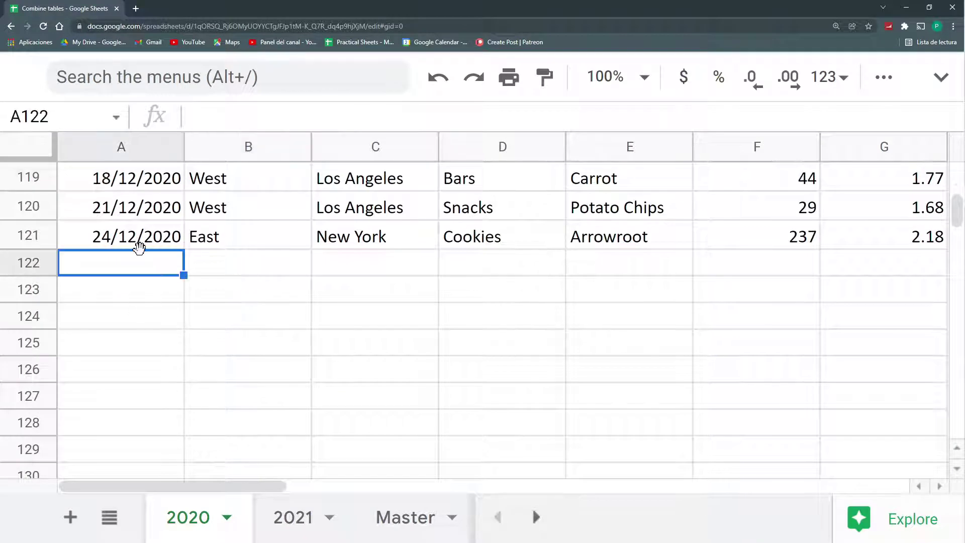
type("12/27/2020")
key("Tab")
type("North")
key("Tab")
type("Chicago")
key("Down")
left_click(537, 517)
left_click(399, 526)
scroll(362, 336, "down", 10)
scroll(363, 336, "down", 7)
scroll(362, 337, "down", 7)
scroll(363, 338, "down", 5)
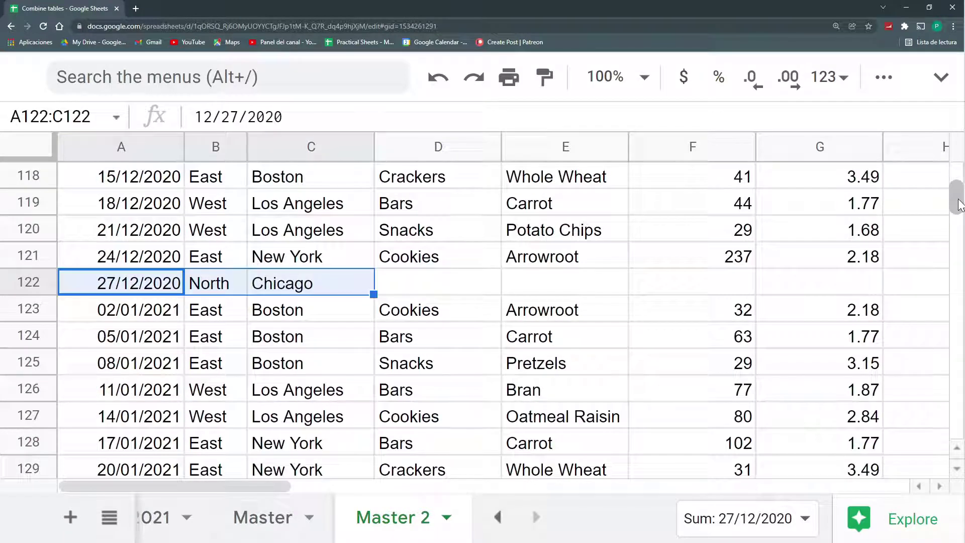
left_click_drag(959, 203, 957, 160)
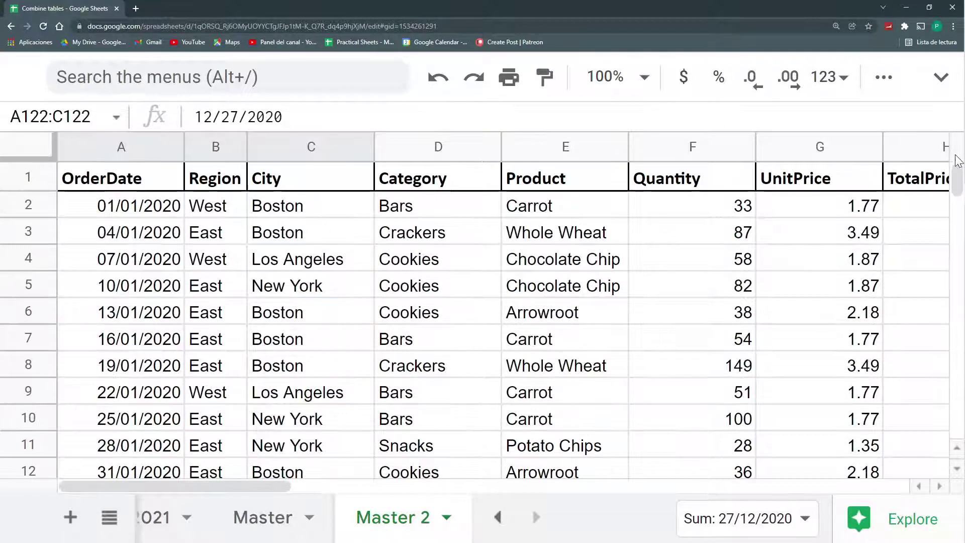